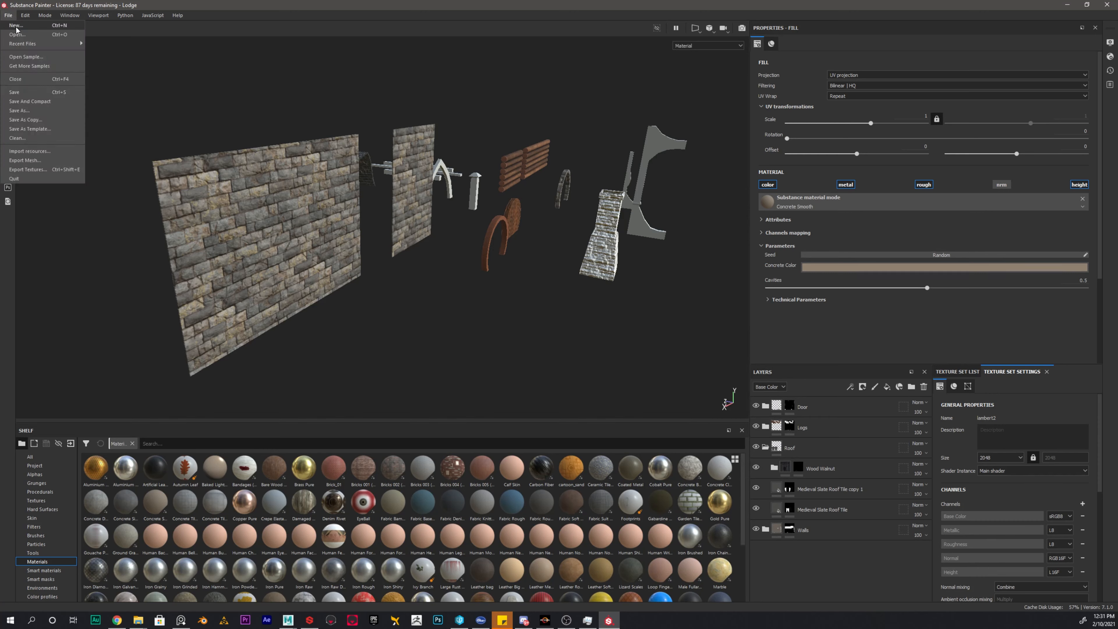
Create a new project from the Lodge_Modular_Pieces_Exploted mesh, discarding the changes to the open project.
left_click(24, 27)
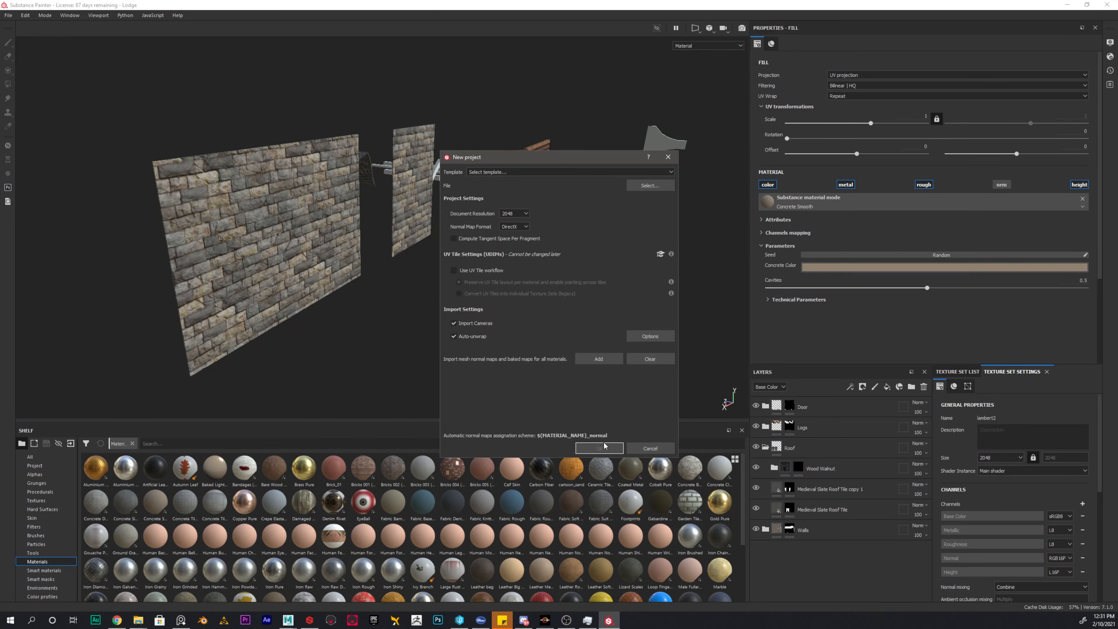
left_click(649, 185)
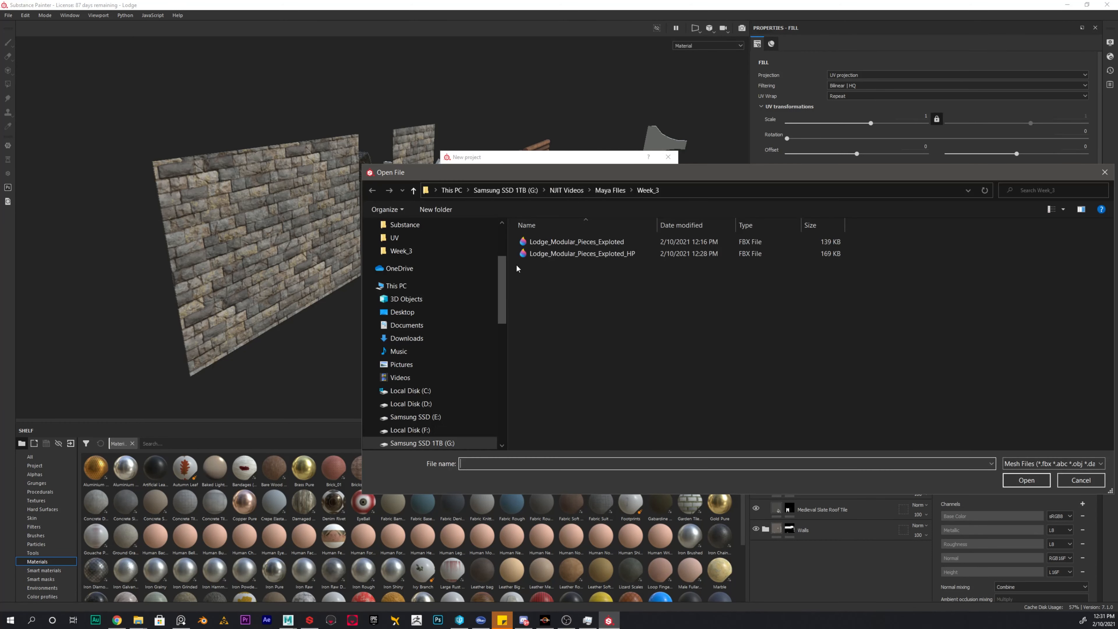
left_click(572, 242)
left_click(1026, 480)
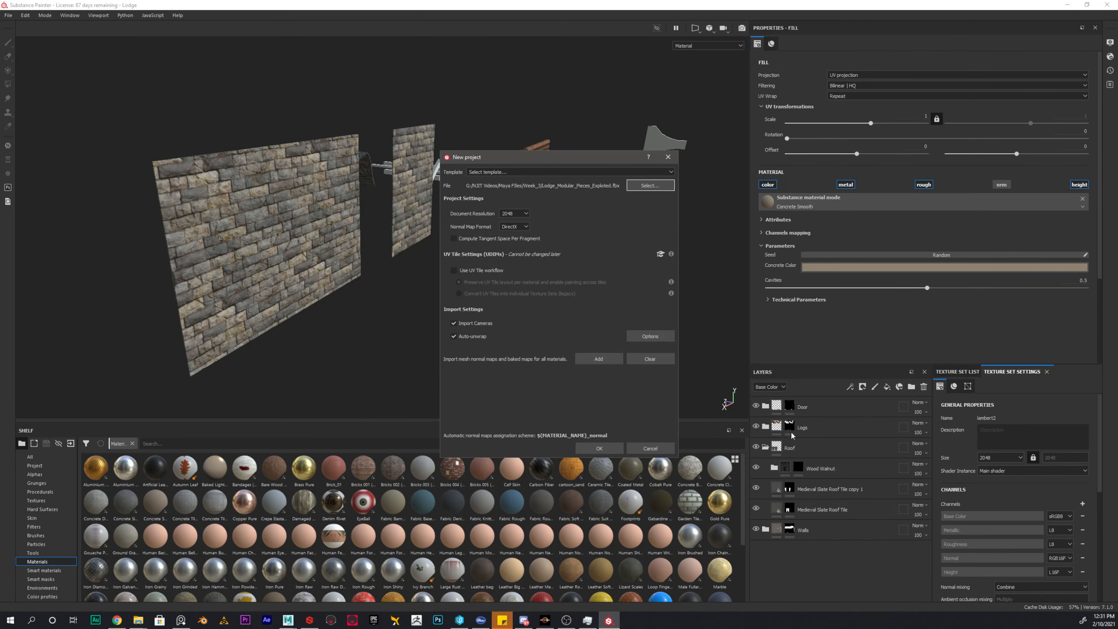
left_click(599, 448)
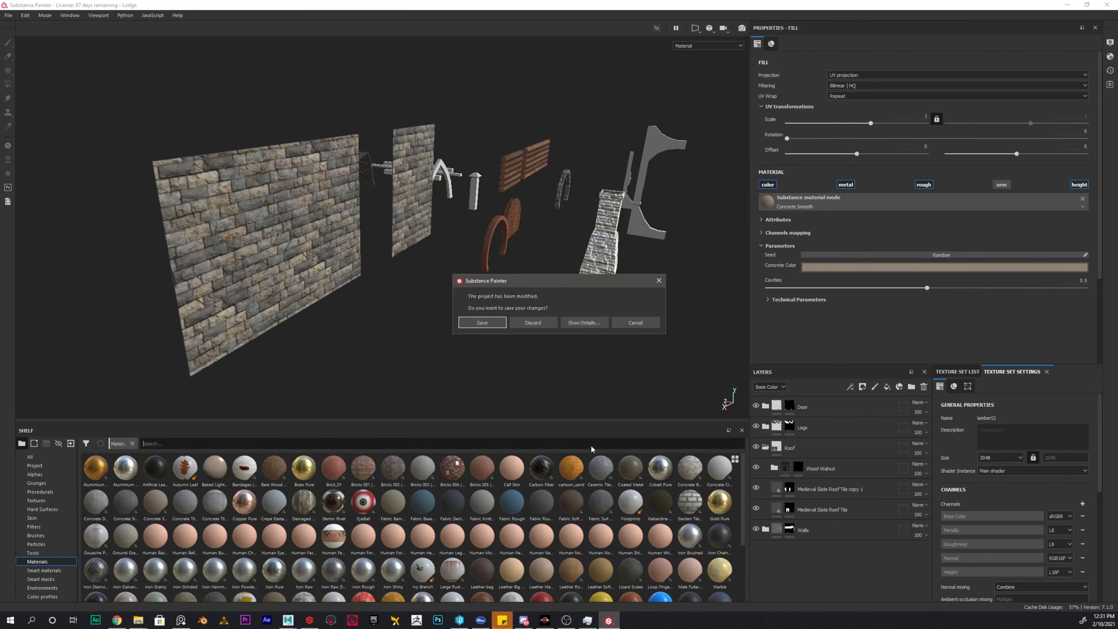
left_click(533, 323)
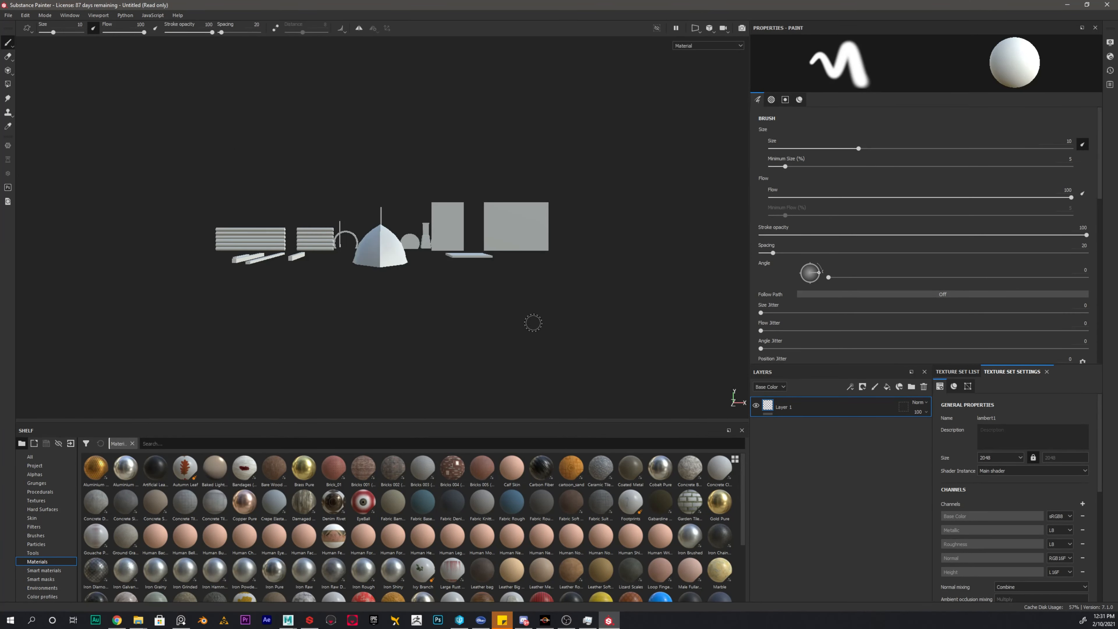
left_click_drag(407, 287, 407, 204, "alt")
scroll(489, 223, "up", 3)
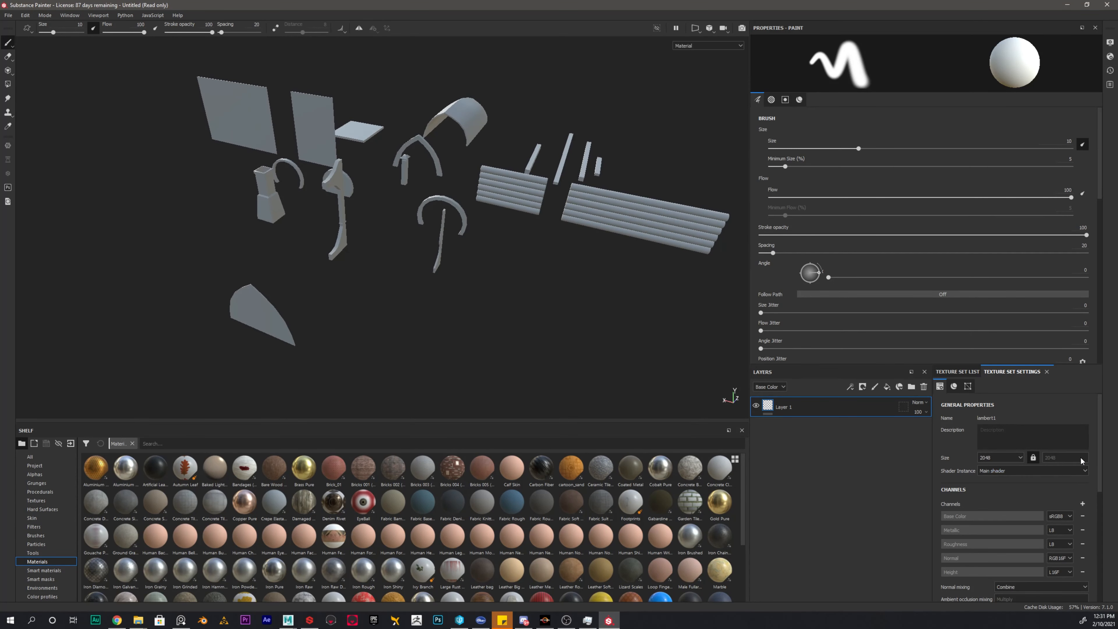
scroll(1050, 512, "down", 4)
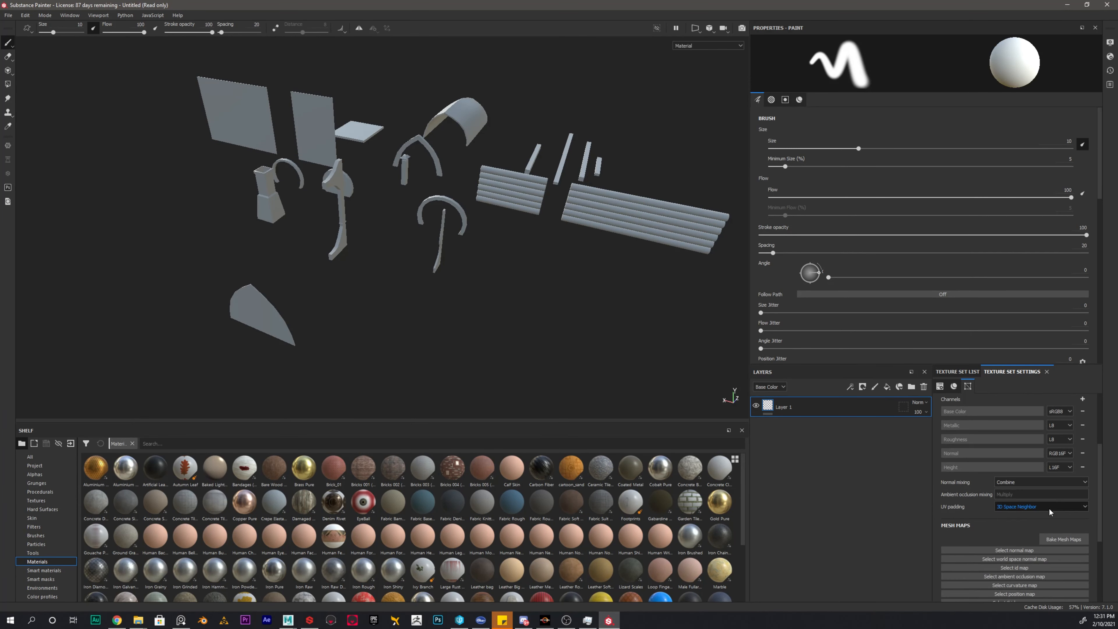
left_click(1064, 539)
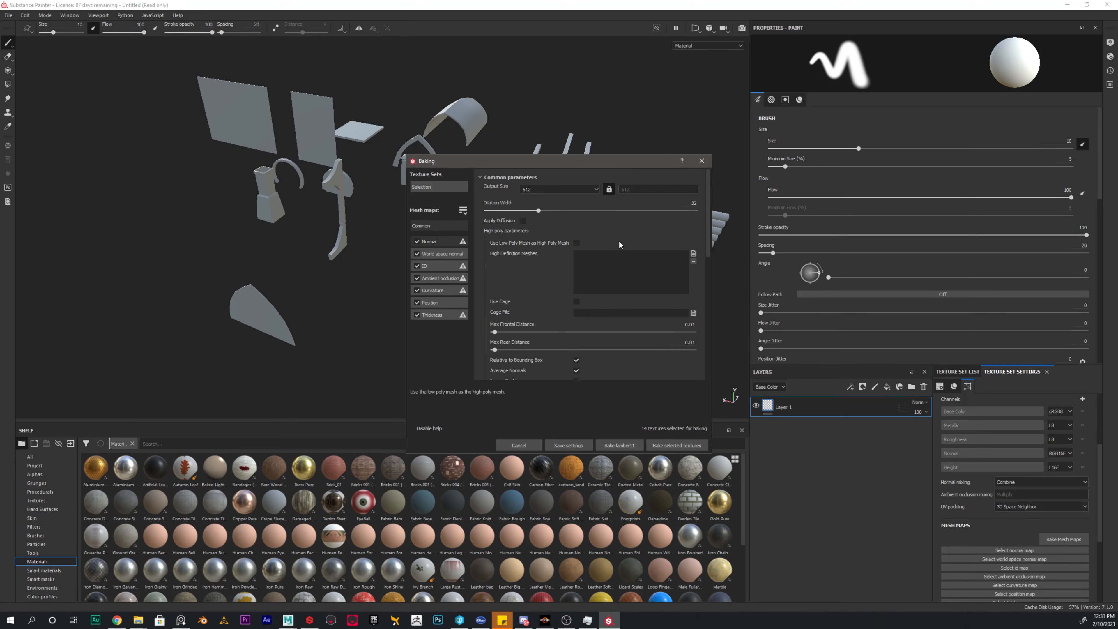
left_click(693, 253)
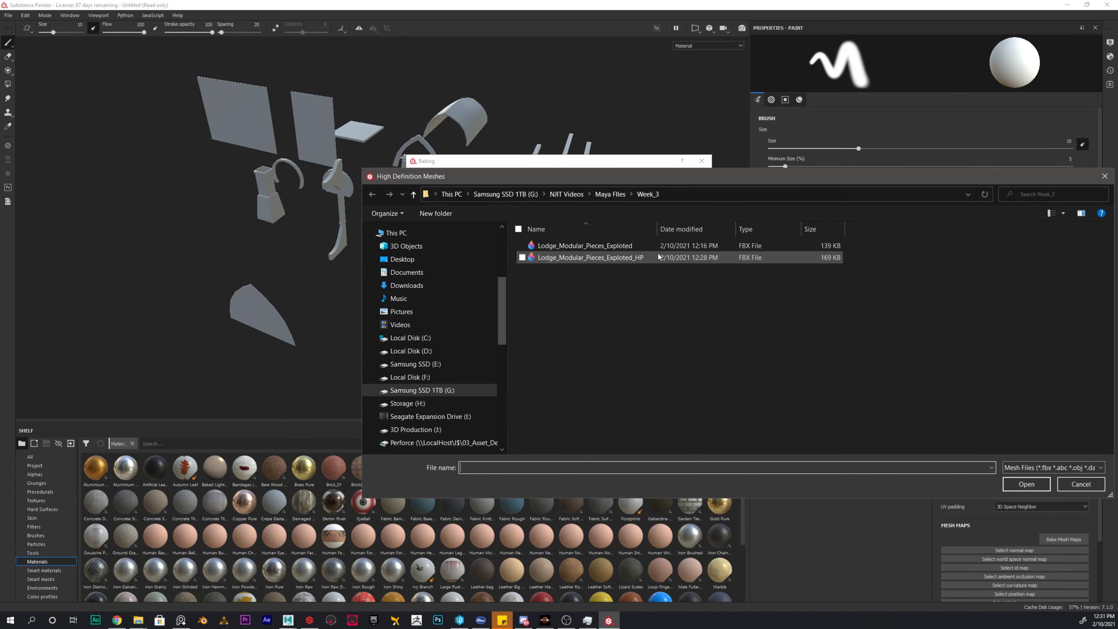
left_click(616, 259)
left_click(1026, 484)
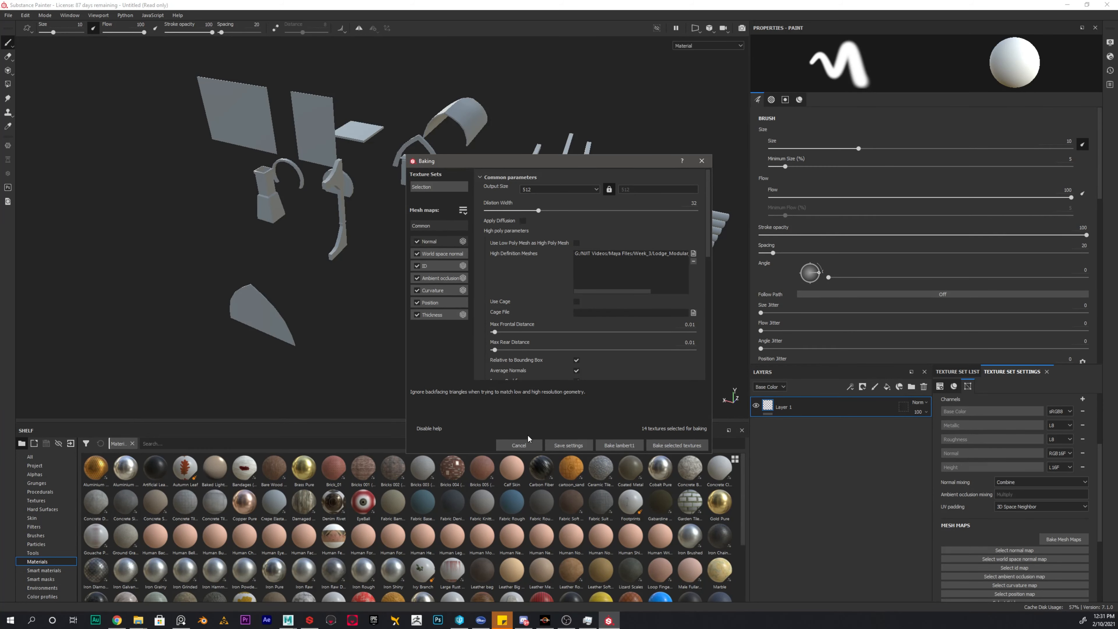
left_click(518, 445)
Hide the lambert2 texture set so that only the lambert1 pieces are displayed.
left_click(963, 372)
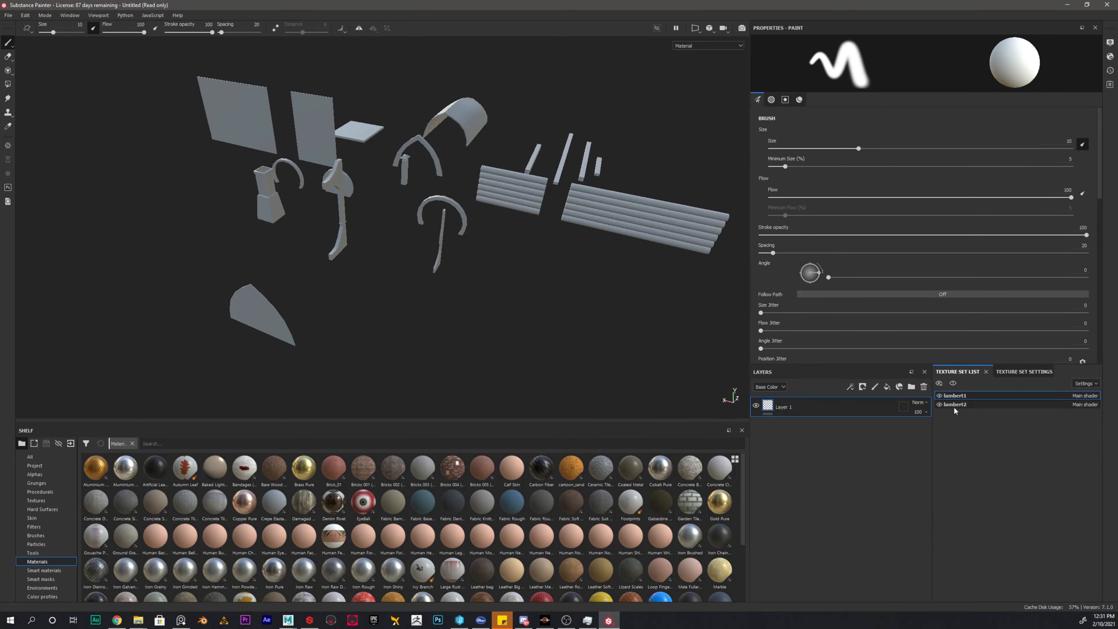
left_click(938, 404)
left_click(939, 404)
left_click(939, 396)
left_click(939, 396)
left_click(939, 404)
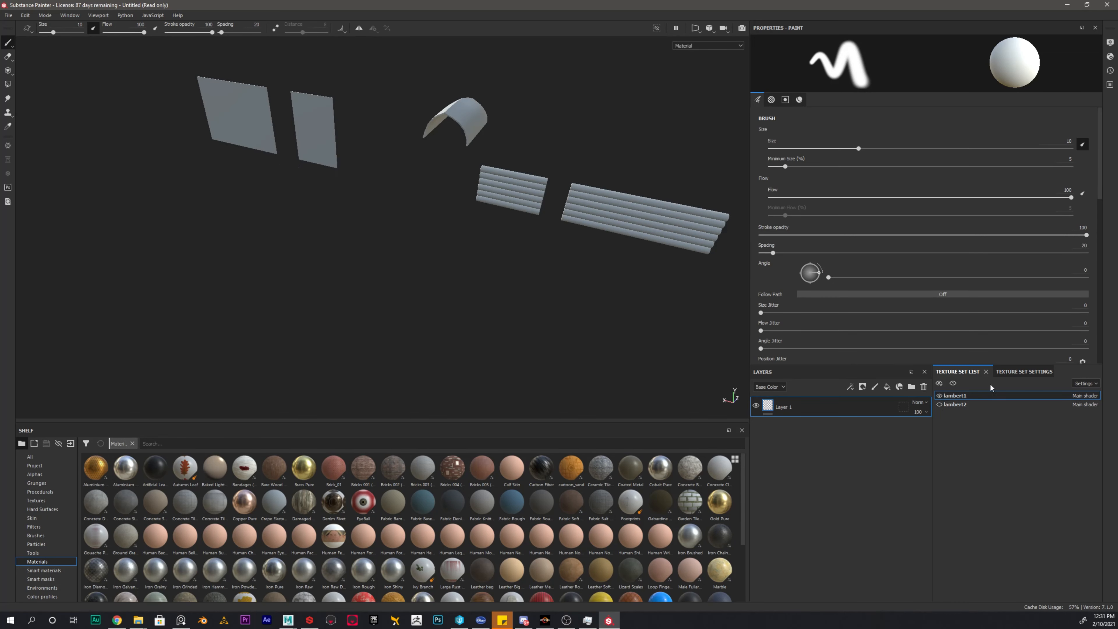
Bake the lambert1 mesh maps with Lodge_Modular_Pieces_Exploted_HP as the high definition mesh and Match set to Always.
left_click(1024, 371)
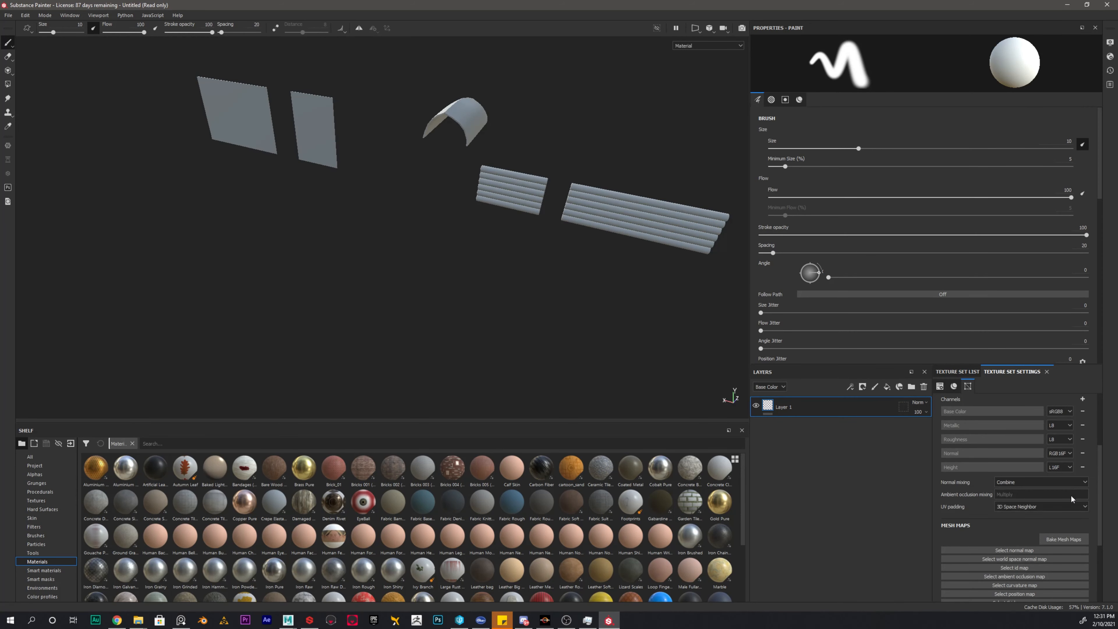
left_click(1074, 540)
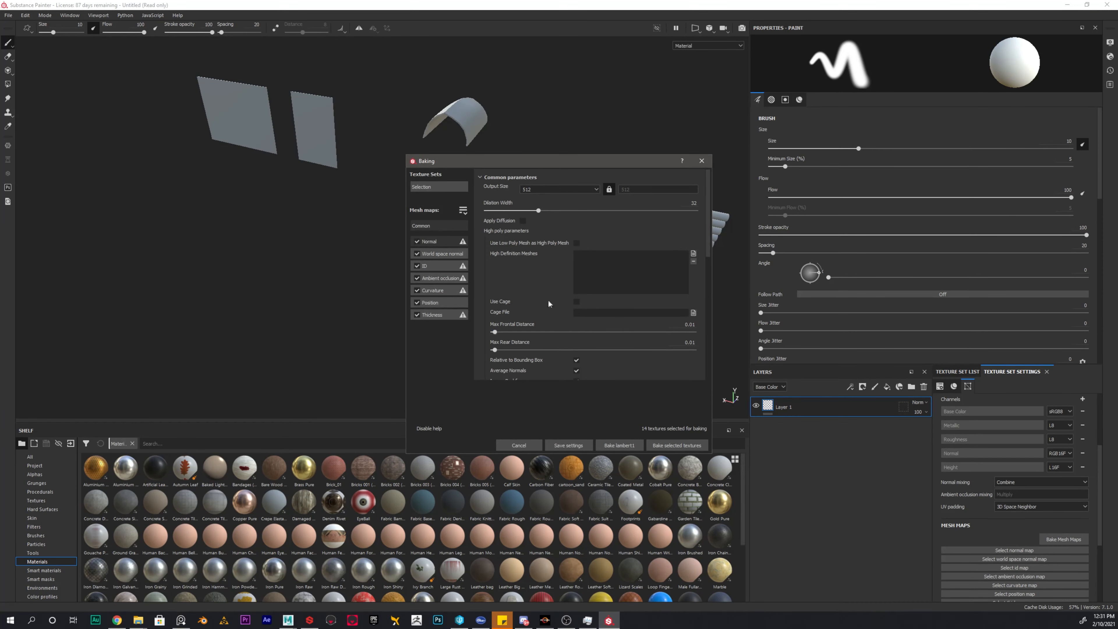
left_click(692, 254)
left_click(566, 246)
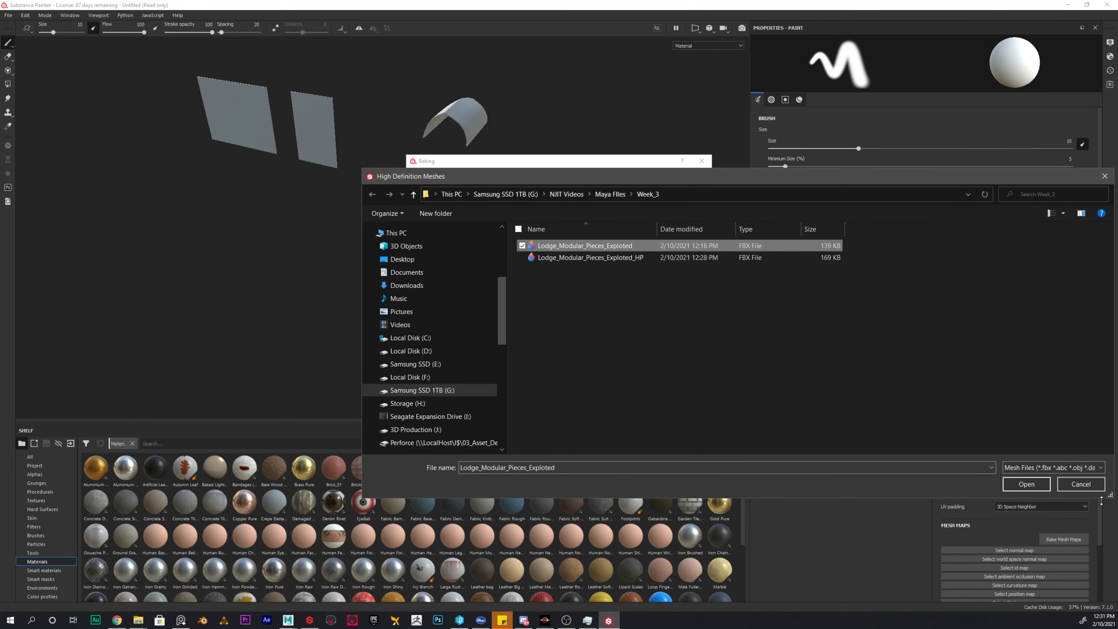
double_click(589, 257)
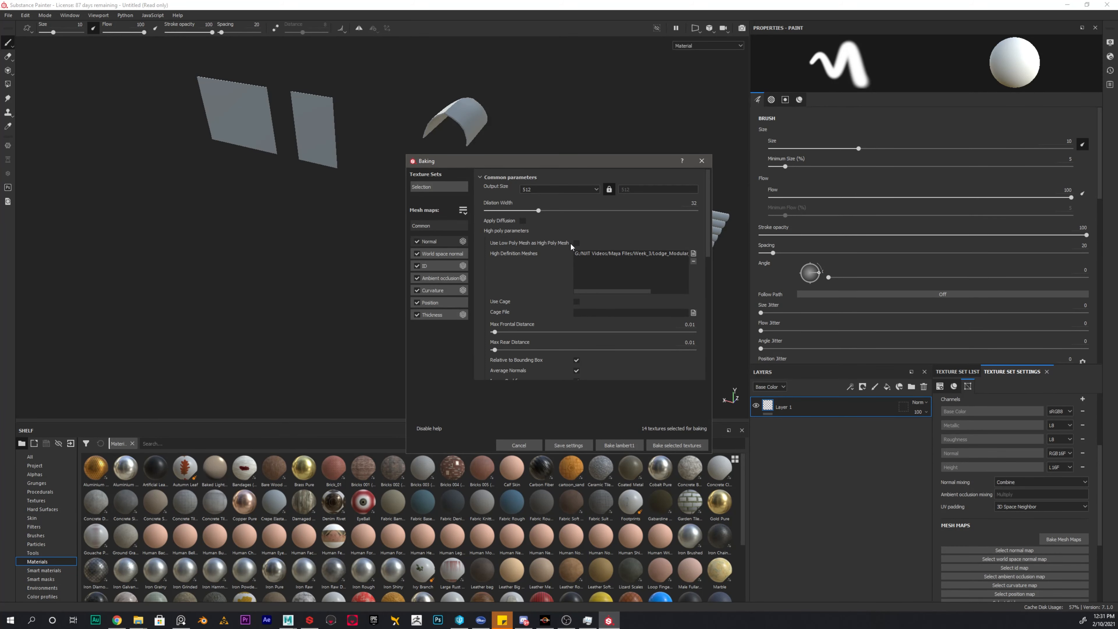
scroll(564, 345, "down", 4)
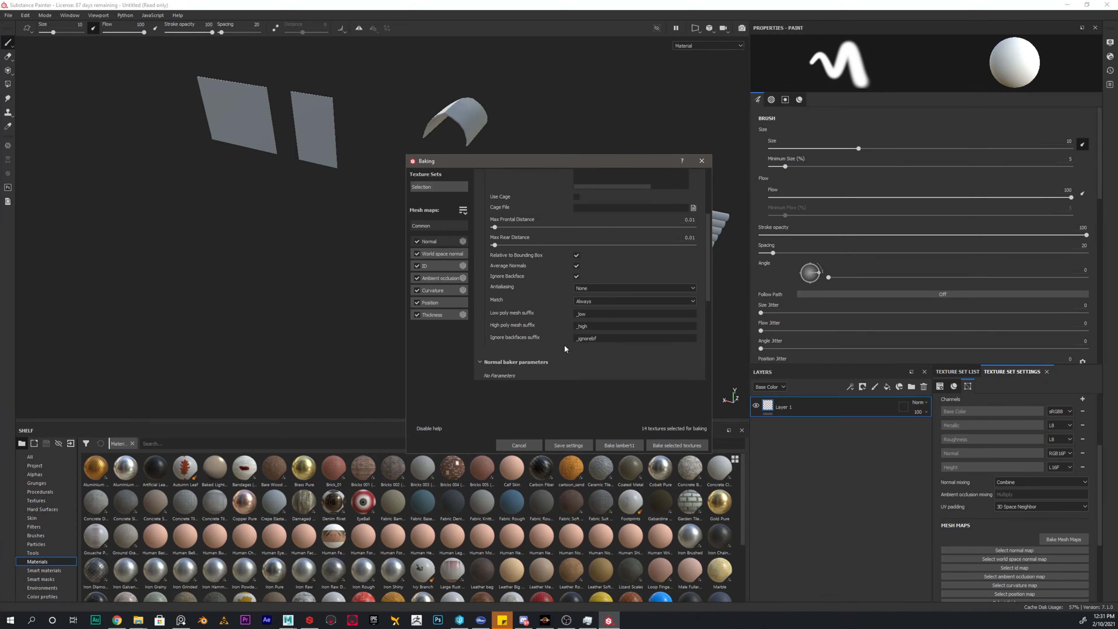
left_click(599, 299)
left_click(600, 297)
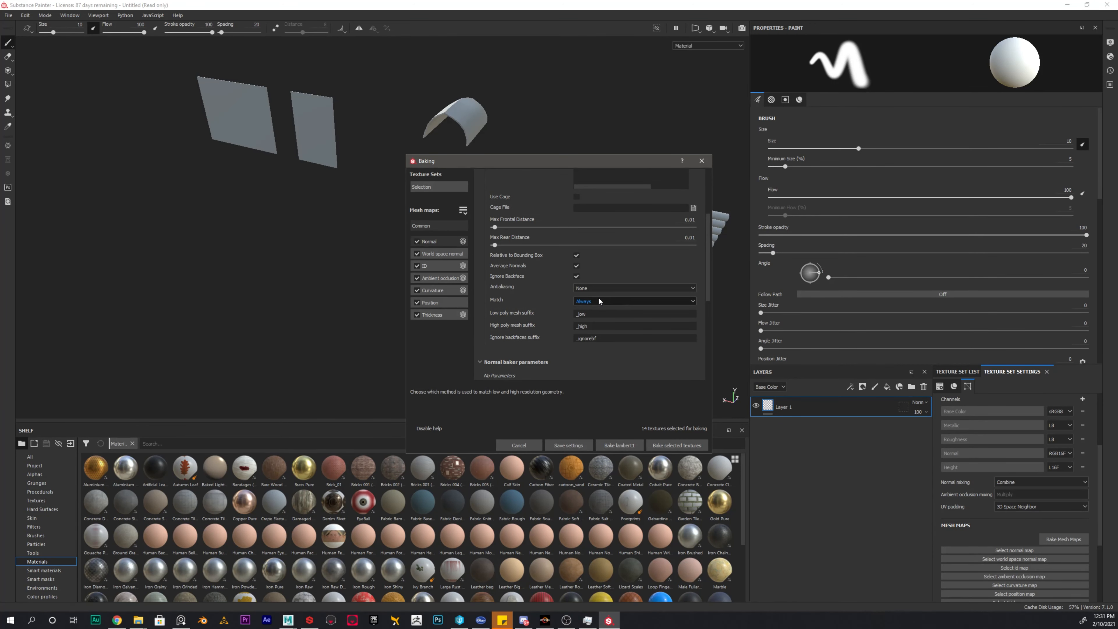
left_click(617, 447)
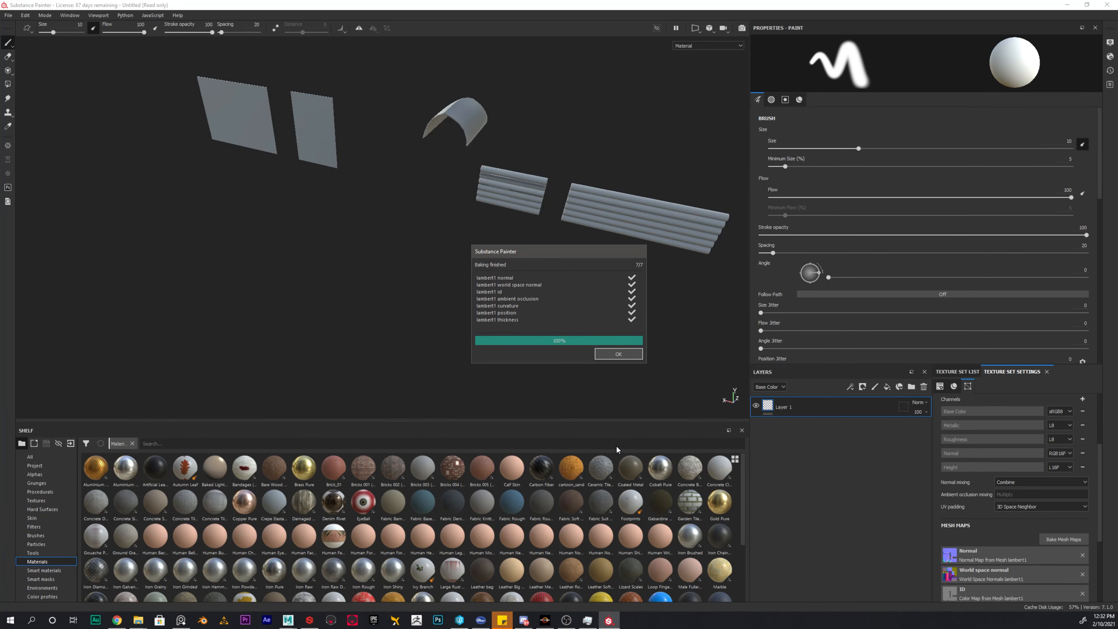
Rebake the lambert1 mesh maps with the output size set to 1024.
mouse_move(510, 176)
left_mouse_down("alt")
mouse_move(965, 185)
mouse_move(526, 189)
mouse_move(486, 165)
mouse_move(659, 175)
mouse_move(589, 200)
mouse_move(574, 223)
mouse_move(387, 227)
mouse_move(637, 230)
mouse_move(710, 190)
mouse_move(647, 207)
mouse_move(584, 250)
mouse_move(442, 269)
mouse_move(653, 193)
mouse_move(404, 369)
mouse_move(412, 305)
mouse_move(356, 93)
mouse_move(462, 374)
mouse_move(357, 195)
mouse_move(357, 155)
mouse_move(383, 172)
left_mouse_up("alt")
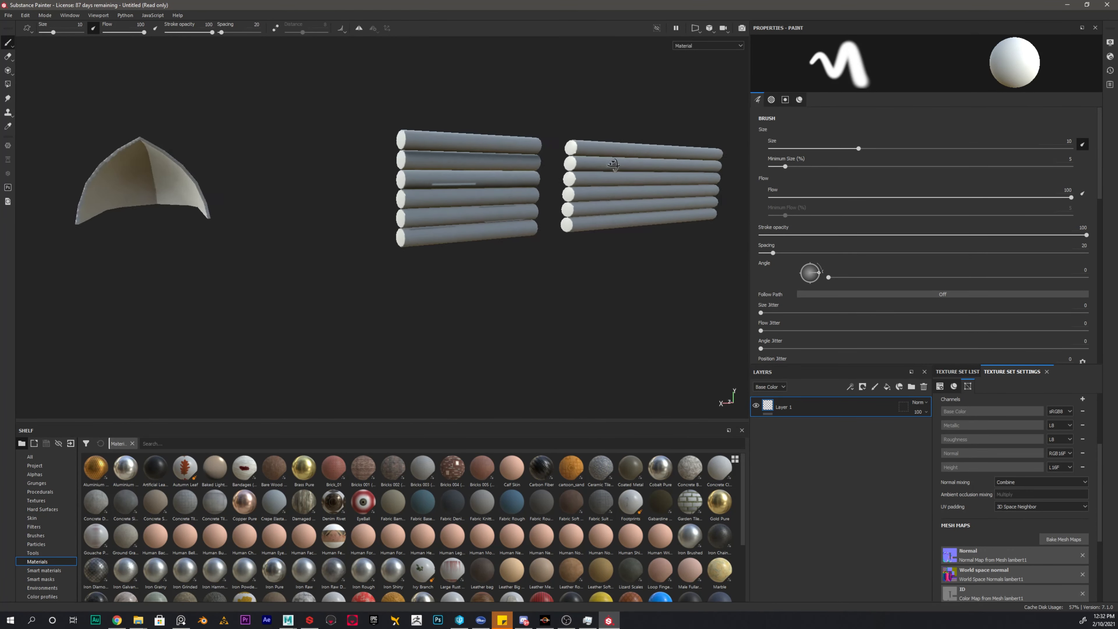
scroll(567, 223, "up", 3)
scroll(382, 172, "down", 5)
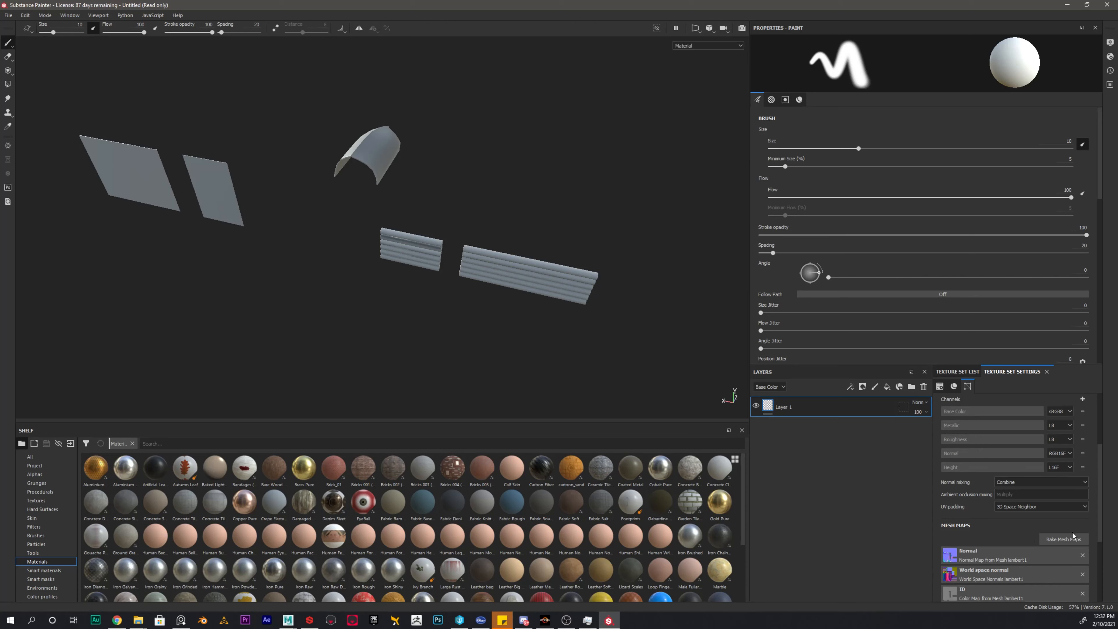
left_click(1063, 539)
left_click(532, 189)
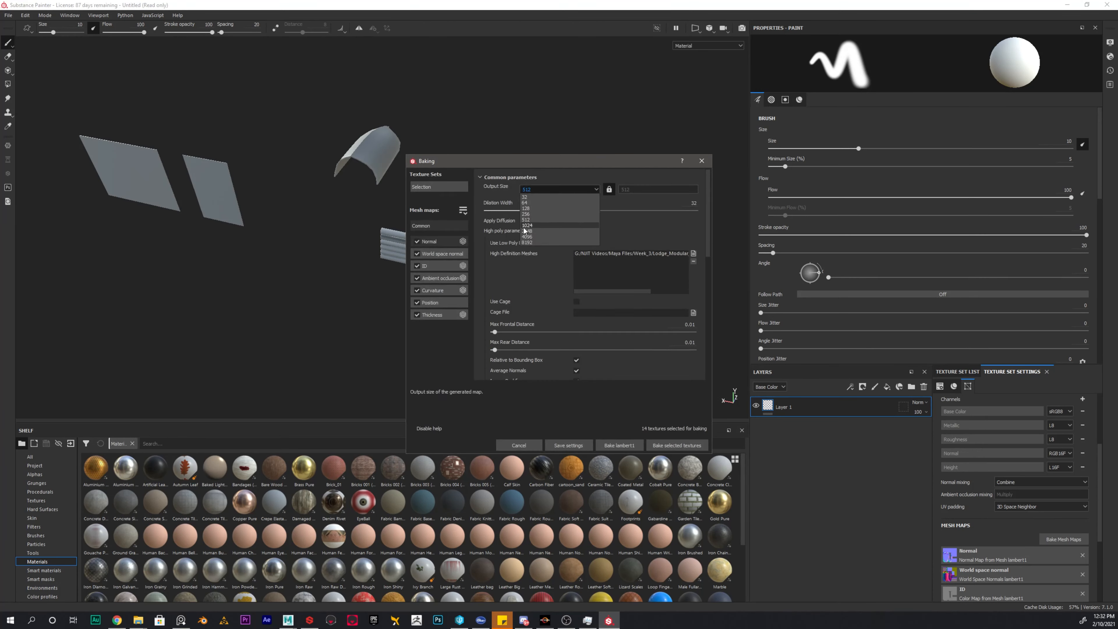
left_click(525, 225)
left_click(631, 446)
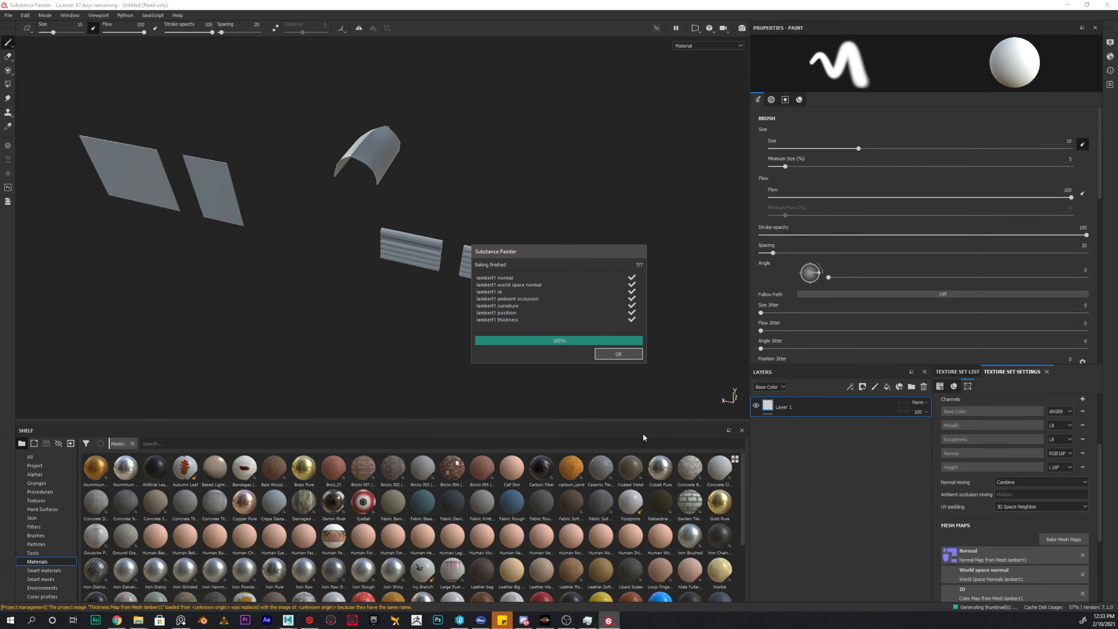
left_click(618, 354)
Search the materials for "medi" and apply the Medieval Castle Wall material to the lambert1 pieces.
left_click(185, 443)
type("medi")
left_click_drag(185, 467, 405, 229)
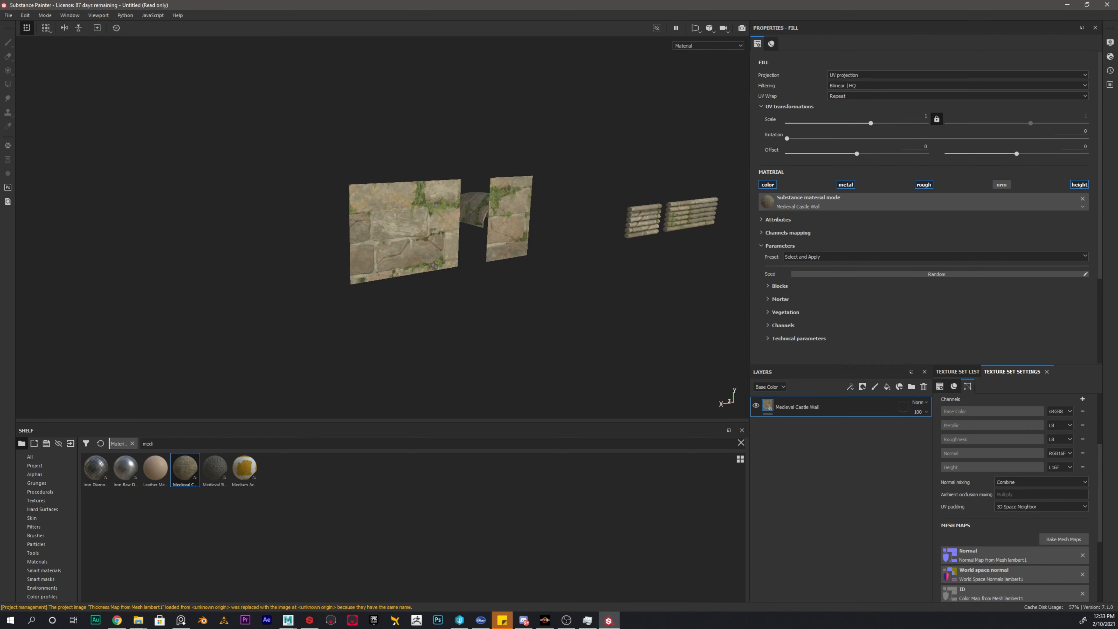
Lower the Moss Amount of the Medieval Castle Wall material to its minimum.
left_click_drag(264, 319, 358, 299, "alt")
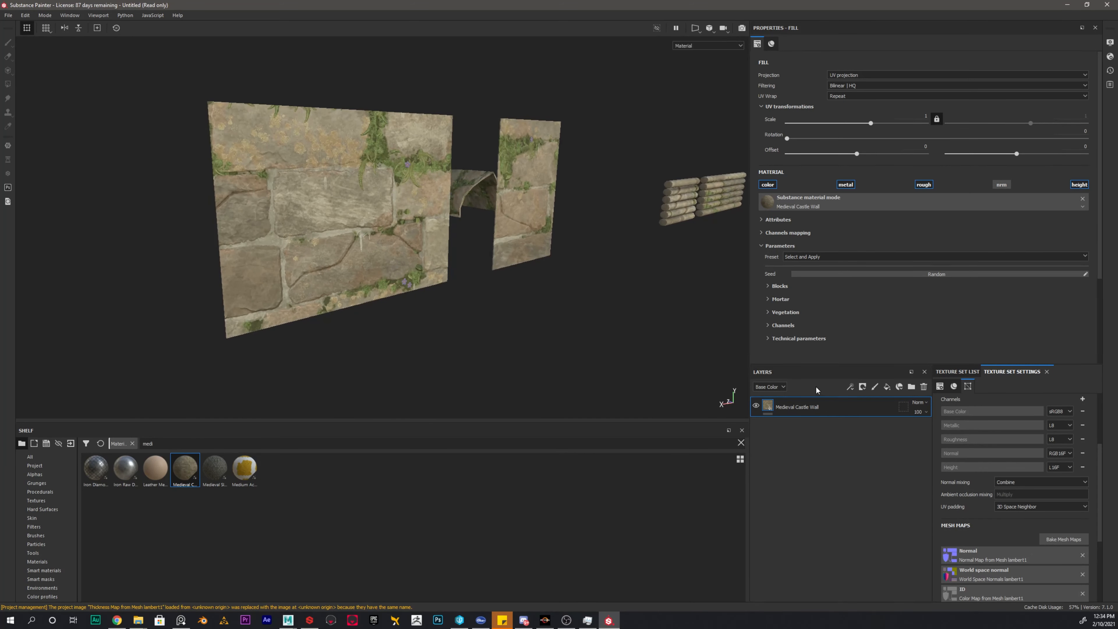
left_click(784, 312)
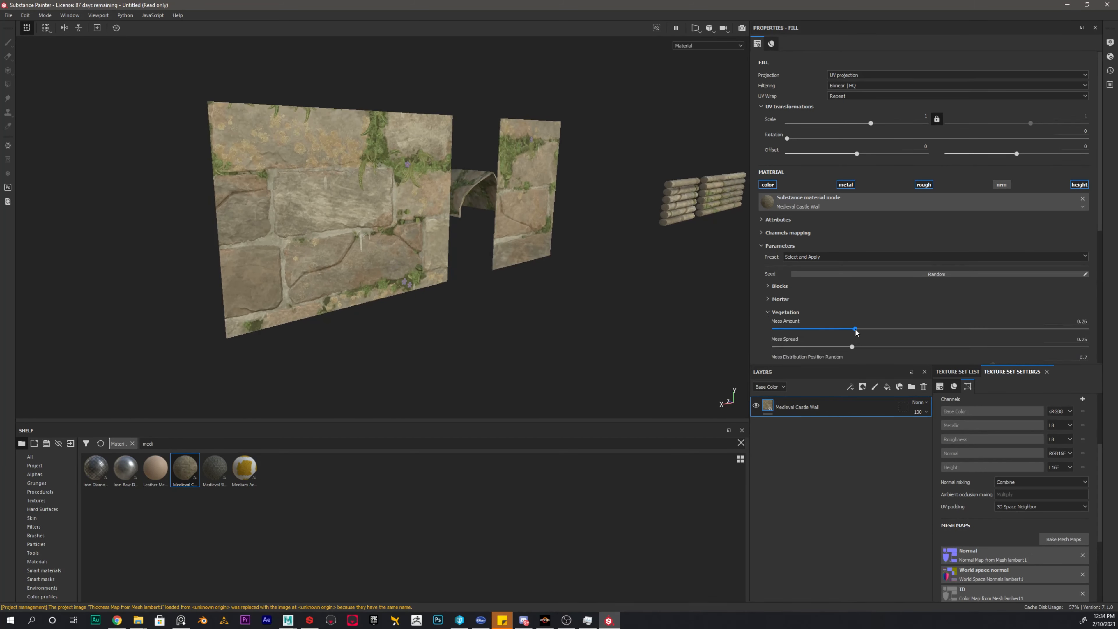
left_click_drag(855, 330, 772, 329)
Try a Blocks Horizontal Amount of 18 and a Blocks Vertical Amount of 33 on the castle wall material.
left_click_drag(361, 282, 392, 277, "alt")
left_click(779, 286)
left_click_drag(801, 304, 858, 304)
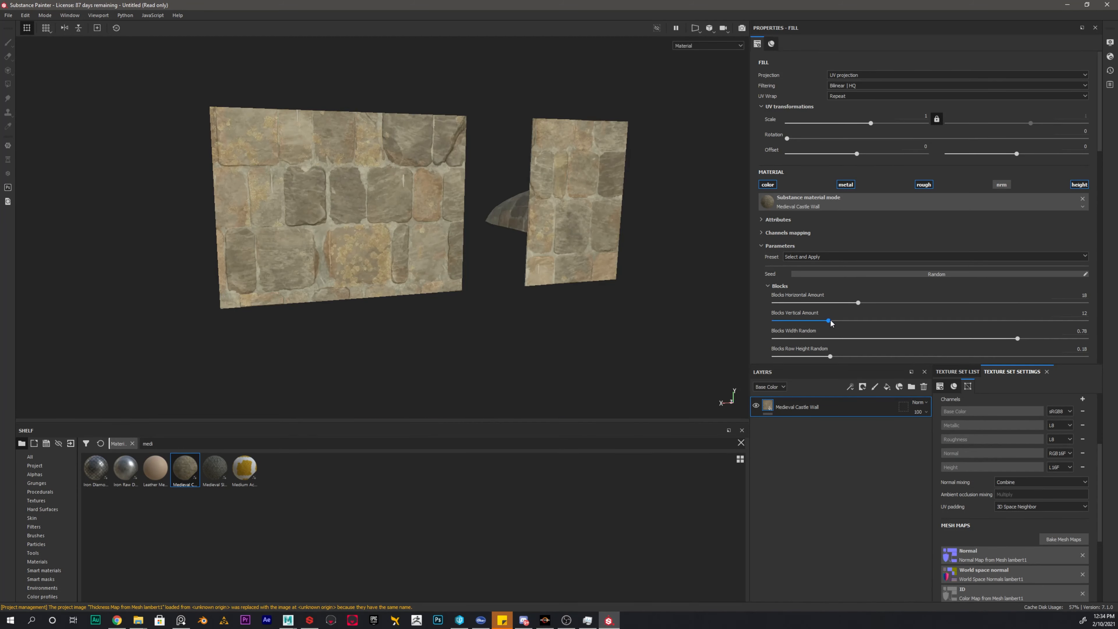
left_click_drag(830, 323, 889, 324)
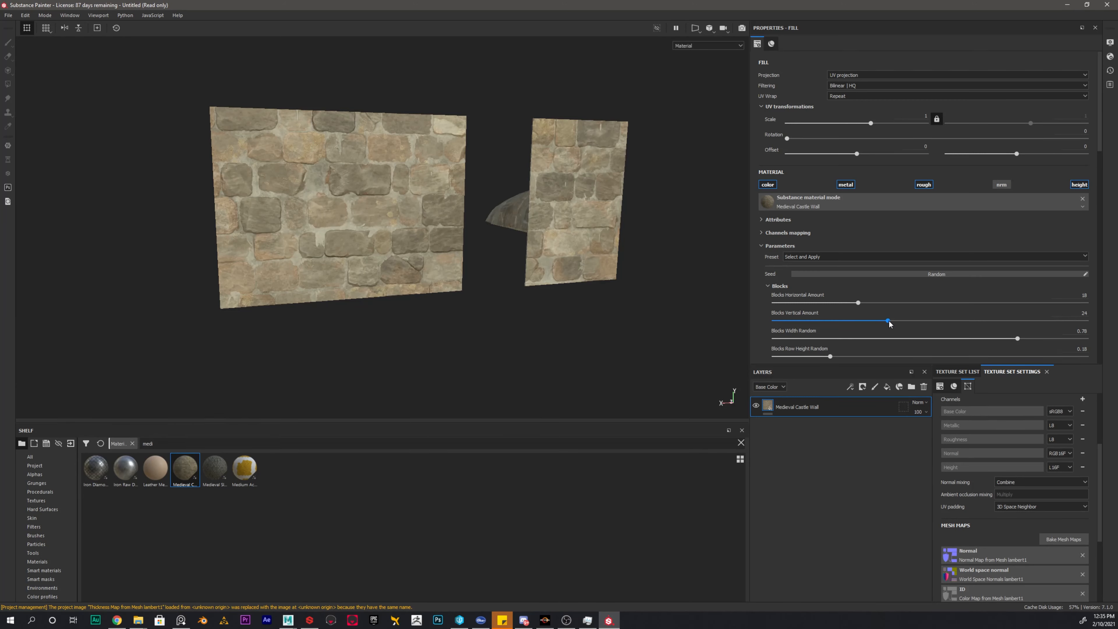
left_click_drag(889, 324, 931, 325)
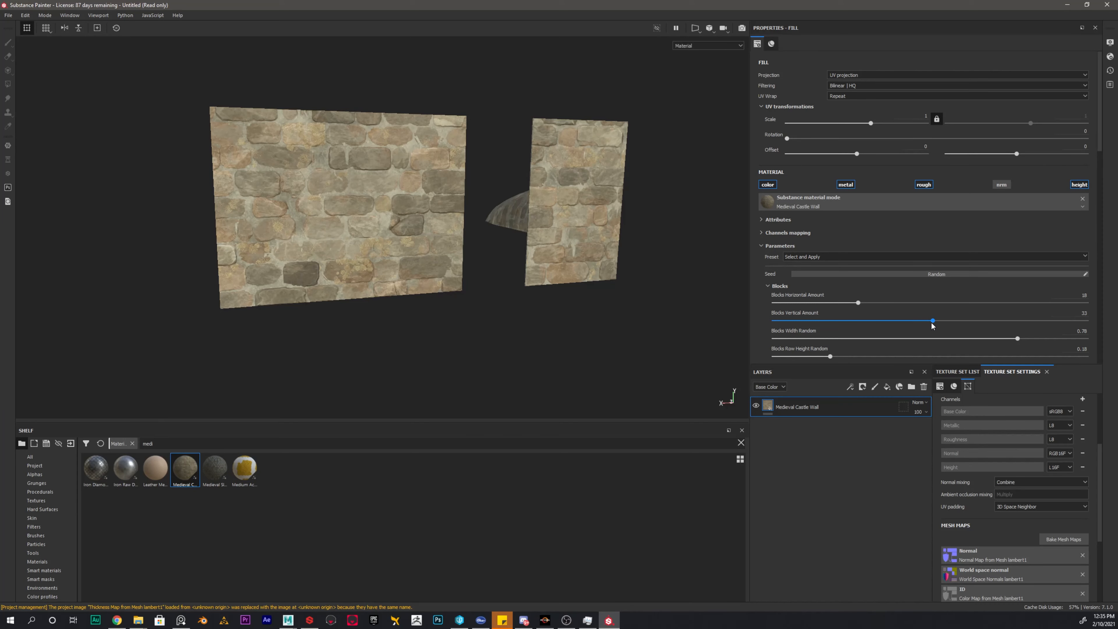
Set the UV transformation scale of the castle wall fill to 2.
left_click_drag(446, 257, 586, 266, "alt")
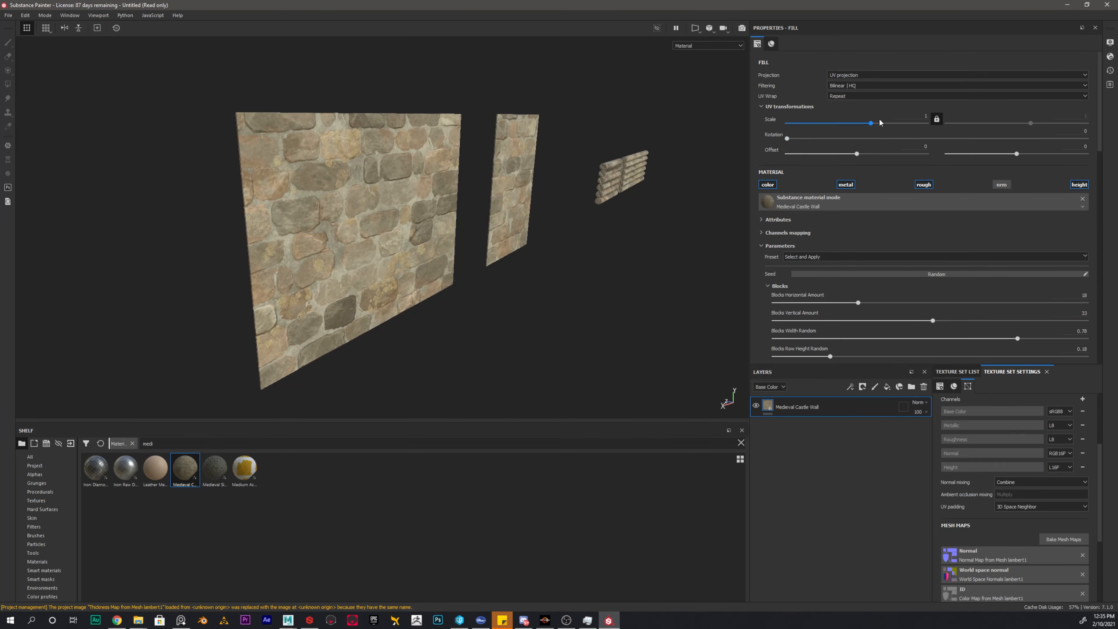
left_click_drag(870, 123, 874, 125)
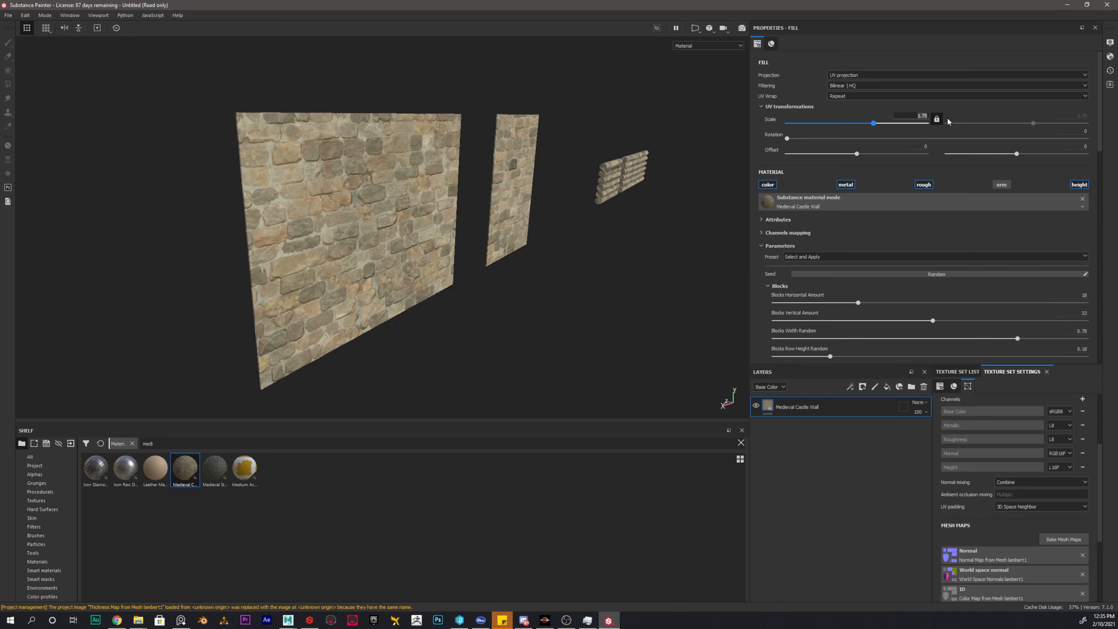
type("2")
key("Return")
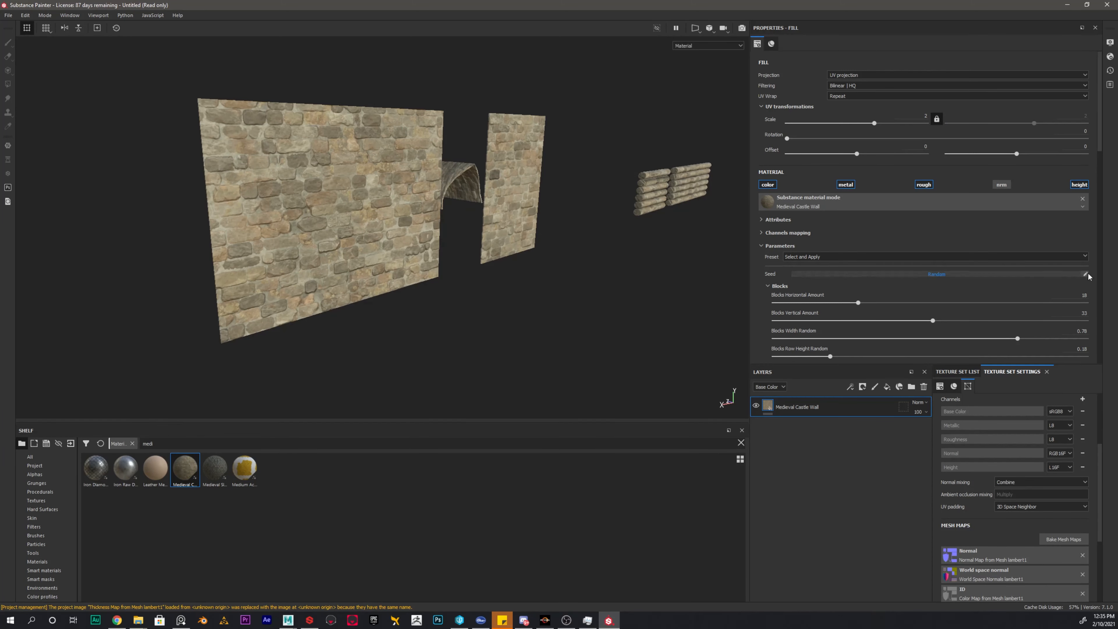
Set the castle wall's Blocks Horizontal Amount to 12 and Blocks Vertical Amount to 25.
left_click(1082, 295)
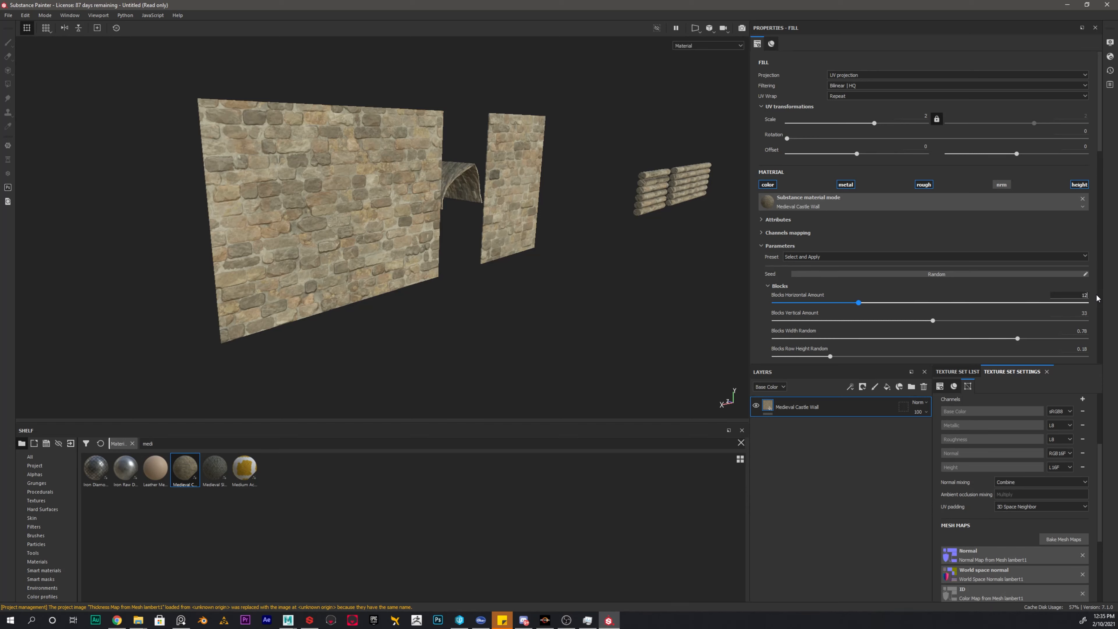
type("12")
key("Return")
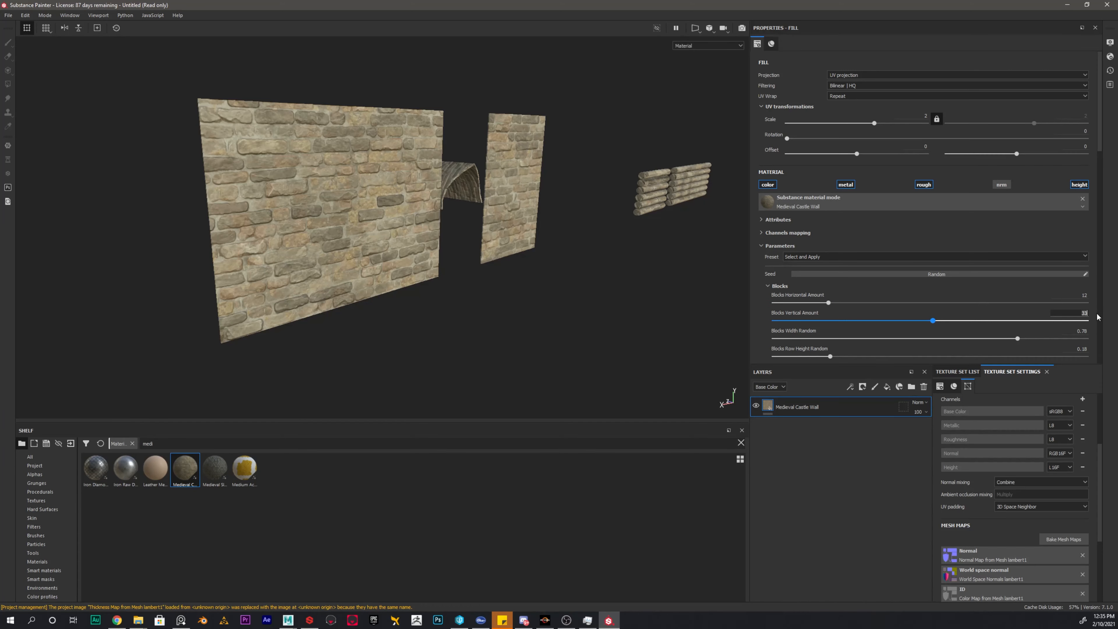
left_click(1079, 313)
type("25")
key("Return")
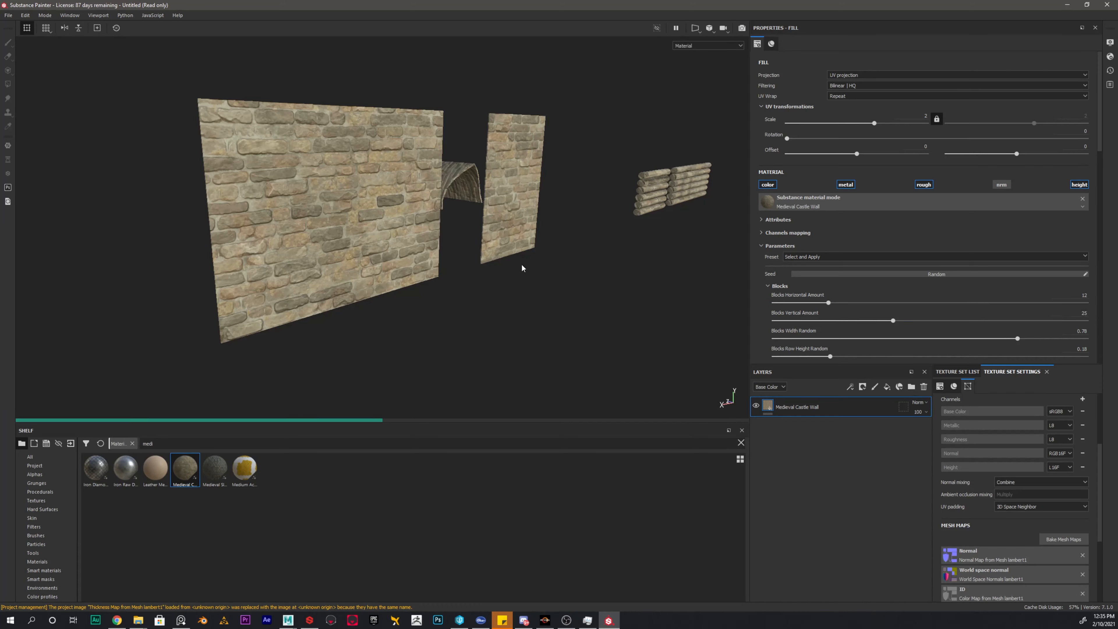
Set the castle wall material's Blocks Vertical Amount to 20 and check the stone pattern on both walls.
left_click_drag(462, 253, 422, 257, "alt")
left_click(1084, 312)
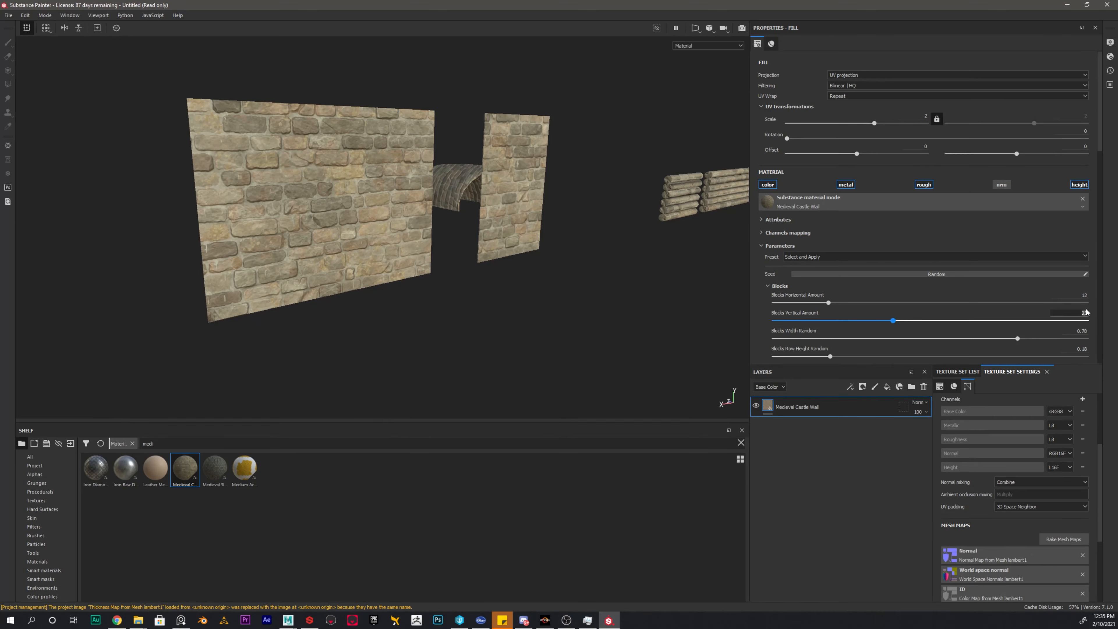
type("20")
key("Return")
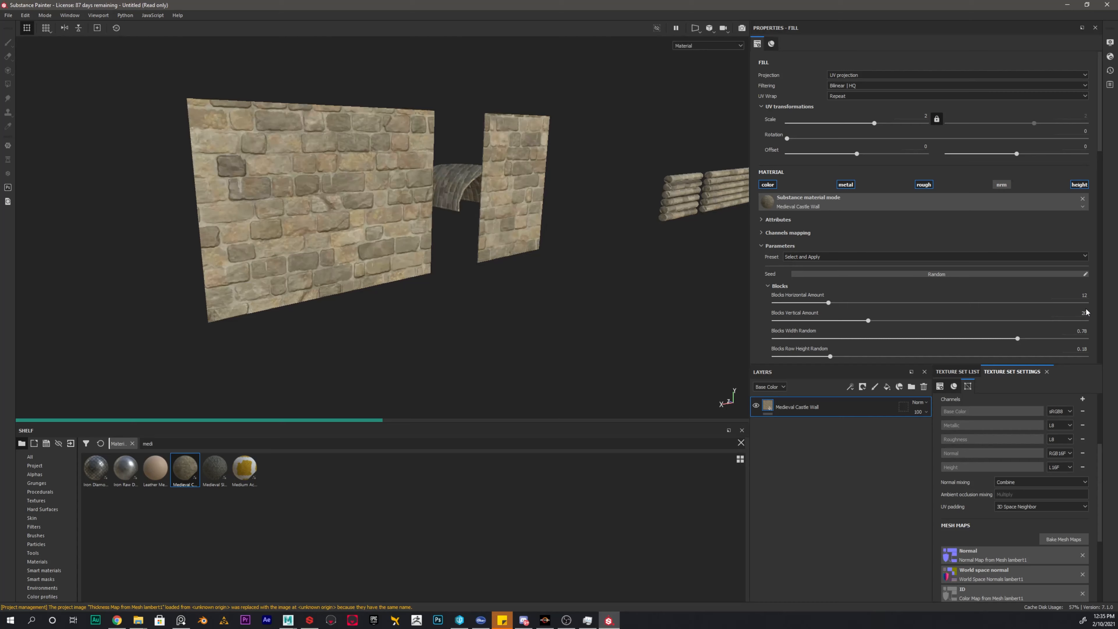
left_click_drag(613, 254, 308, 133, "alt")
left_click_drag(627, 214, 566, 205, "alt")
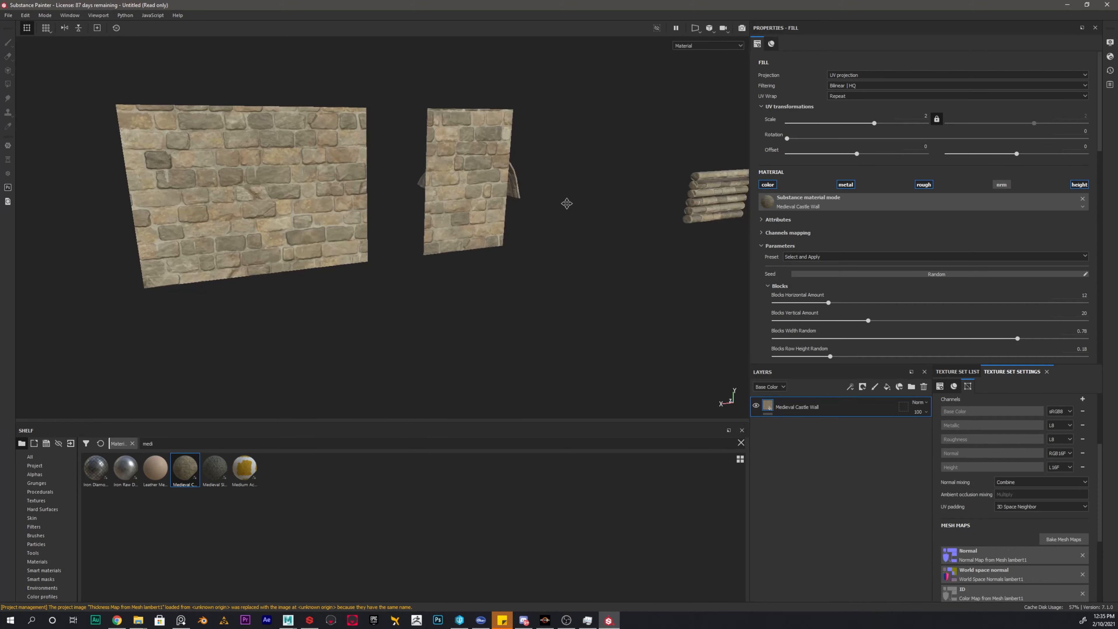
scroll(855, 273, "down", 4)
scroll(848, 290, "down", 6)
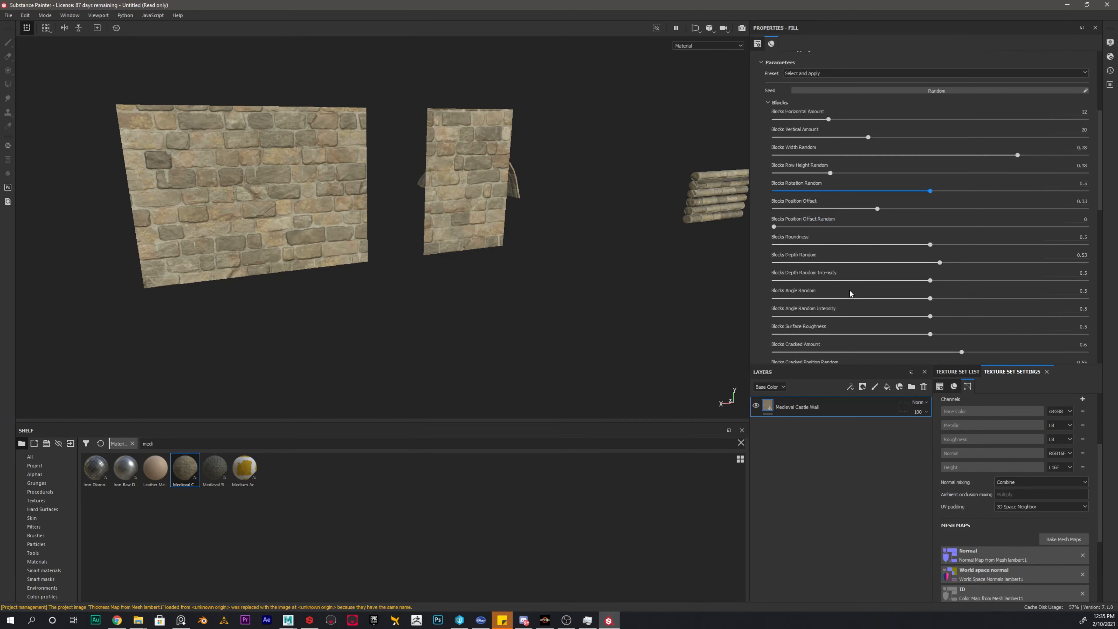
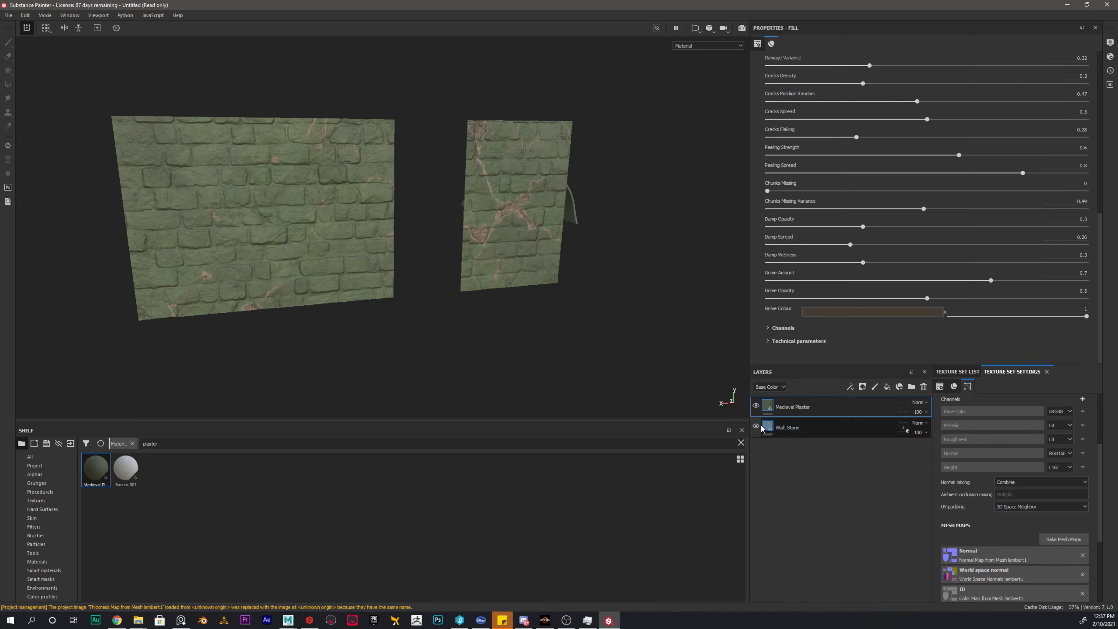
Hide the Wall_Stone layer and set the Medieval Plaster's Damage Variance to 0.25.
left_click(756, 426)
left_click_drag(499, 286, 555, 273, "alt")
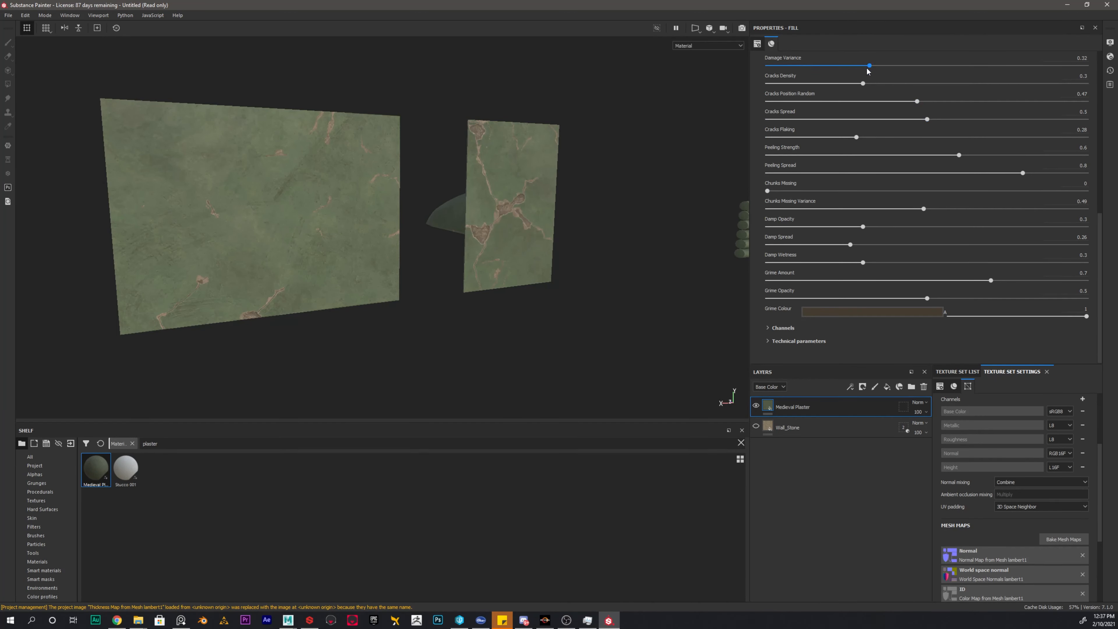
left_click_drag(869, 66, 886, 66)
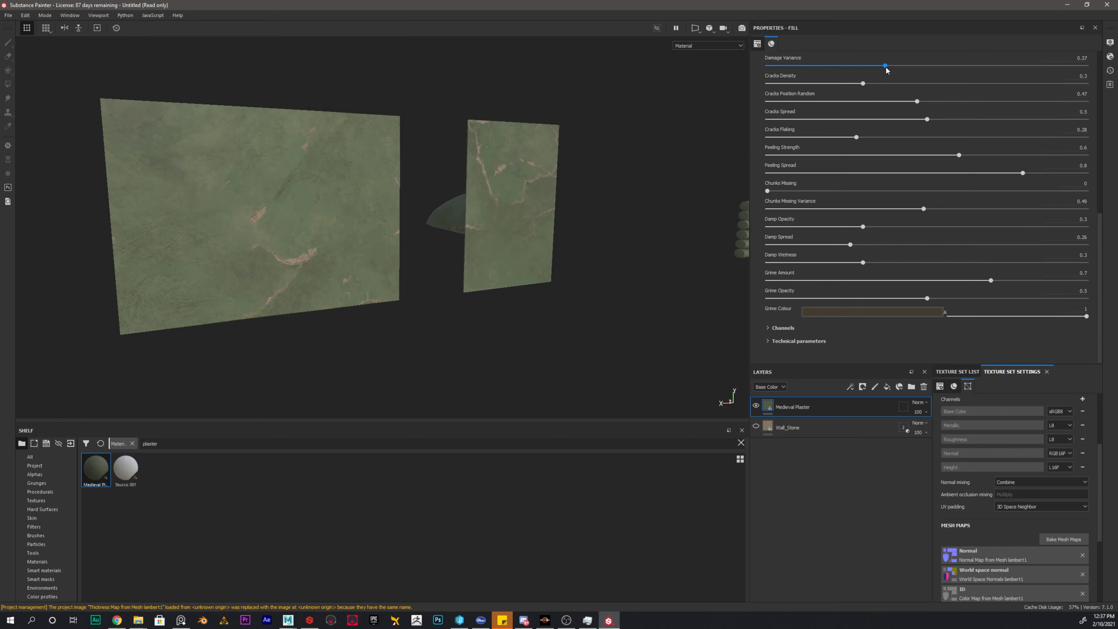
left_click_drag(886, 67, 848, 68)
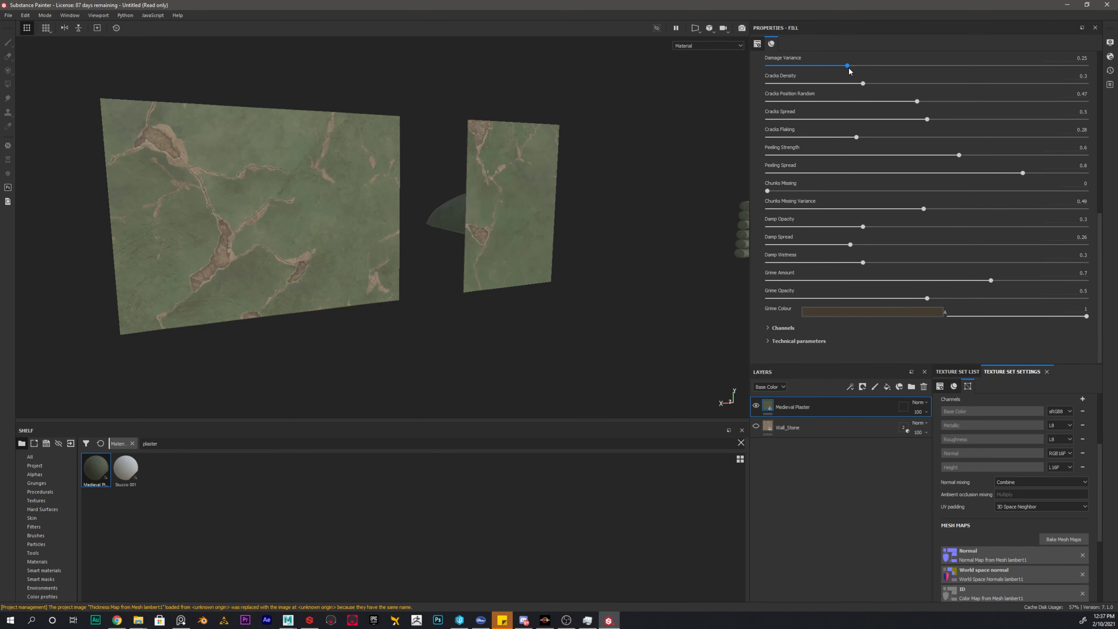
Set the plaster's Cracks Density to 0.12, Cracks Spread to 0.47 and Cracks Flaking to 0.32.
left_click_drag(863, 83, 805, 92)
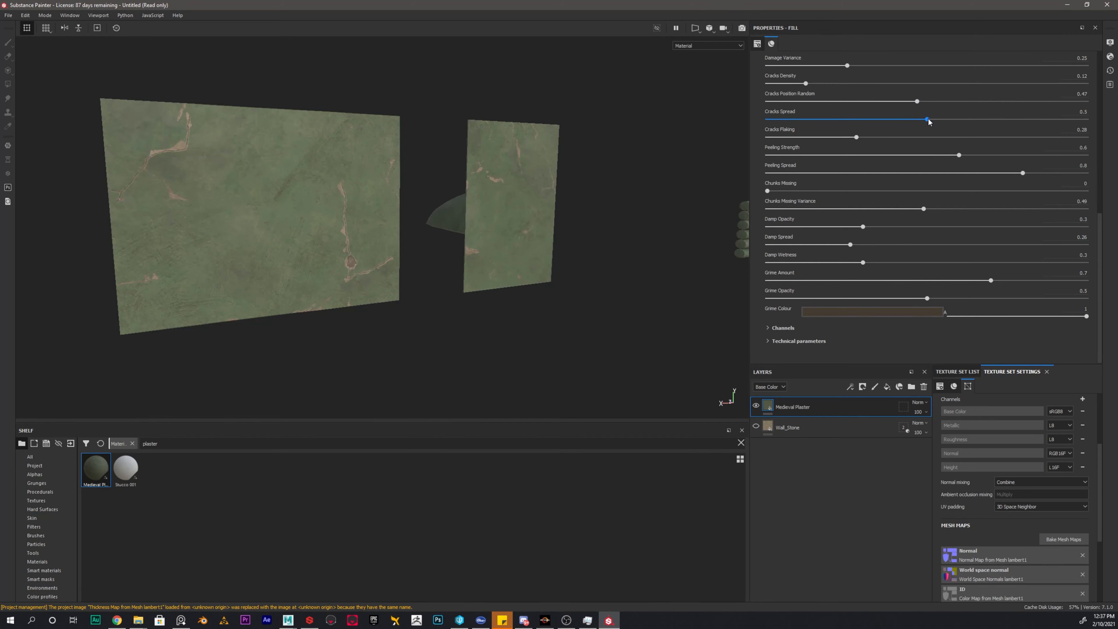
left_click_drag(927, 119, 874, 138)
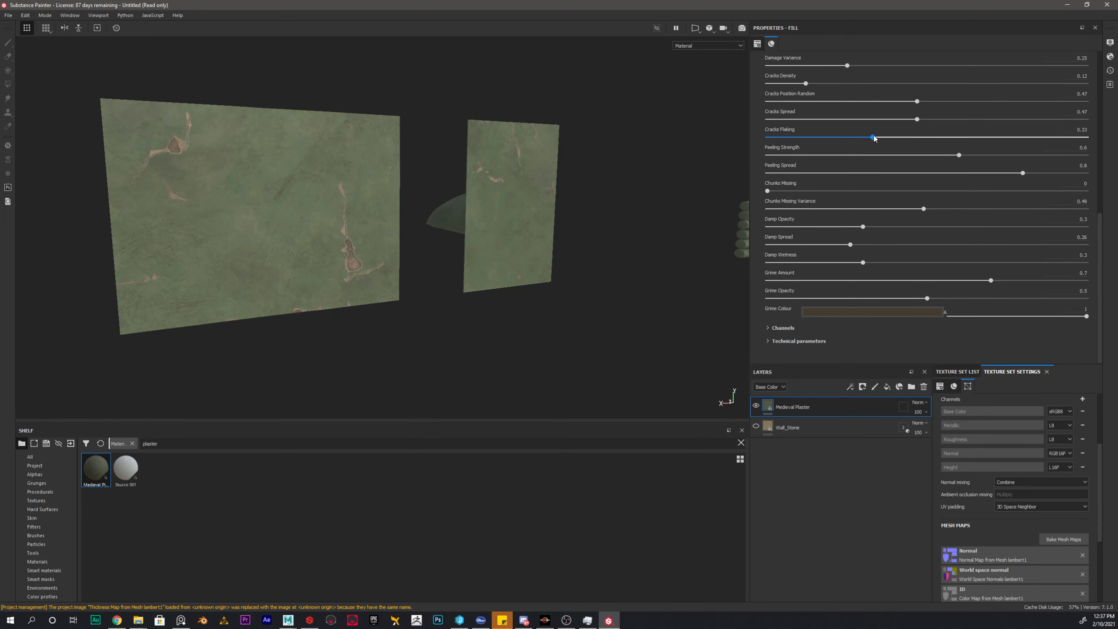
left_click_drag(868, 137, 869, 138)
Set the plaster's Peeling Strength to 0.77 and lower its Grime Amount.
left_click(917, 155)
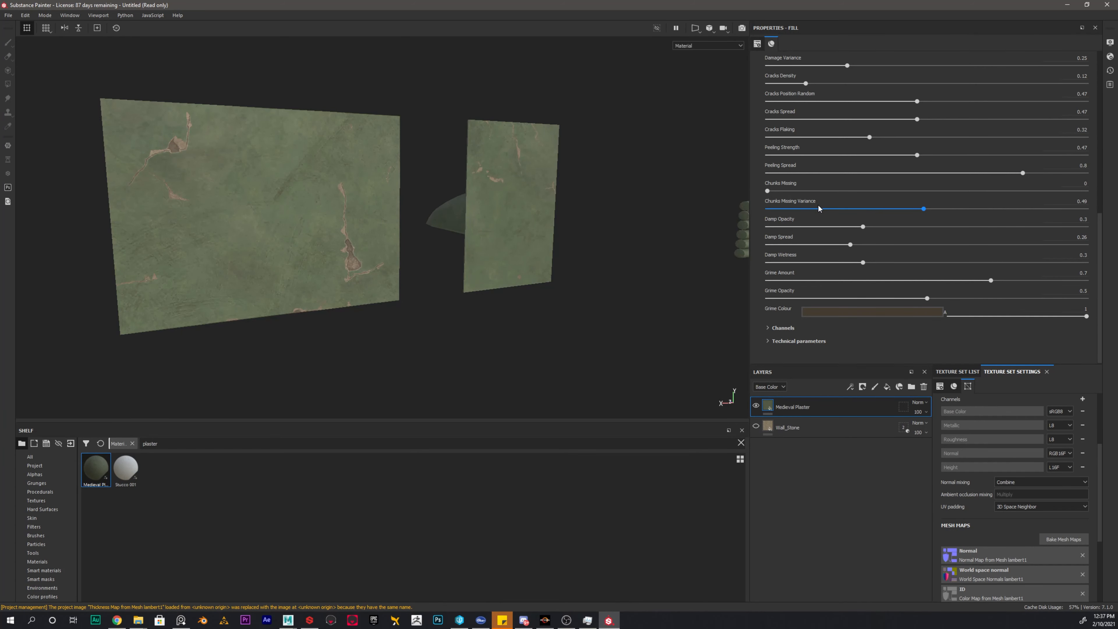
left_click_drag(919, 159, 1012, 158)
left_click_drag(990, 281, 917, 281)
Change the Plaster Colour to a neutral grey of 0.491 and the Damage Colour to a duller grey-brown of RGB 0.443, 0.424, 0.406.
scroll(831, 314, "up", 5)
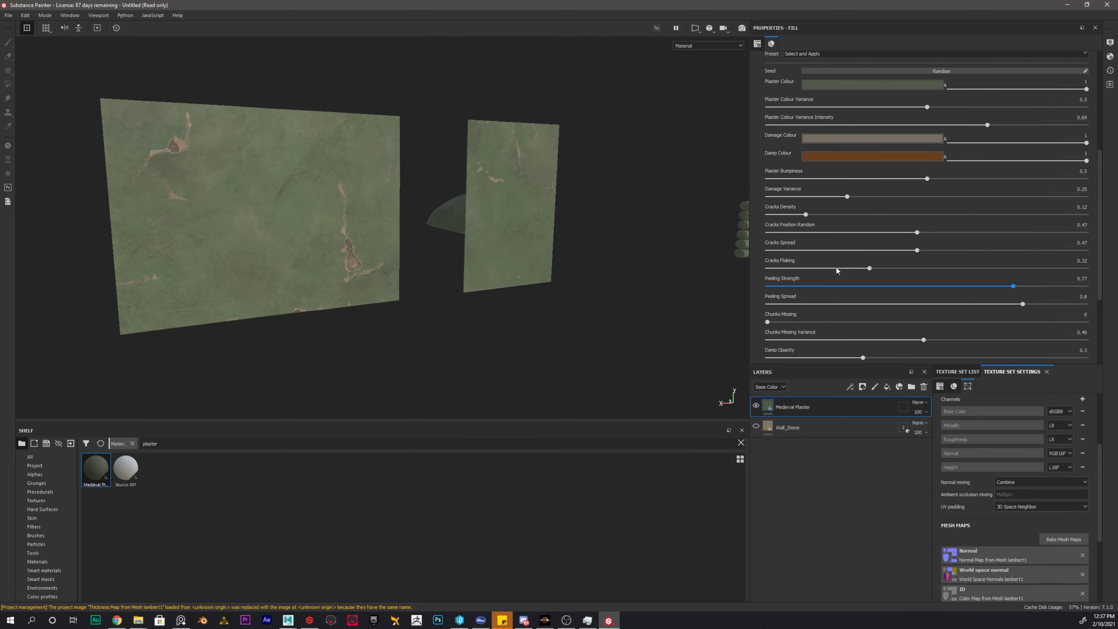
left_click(834, 190)
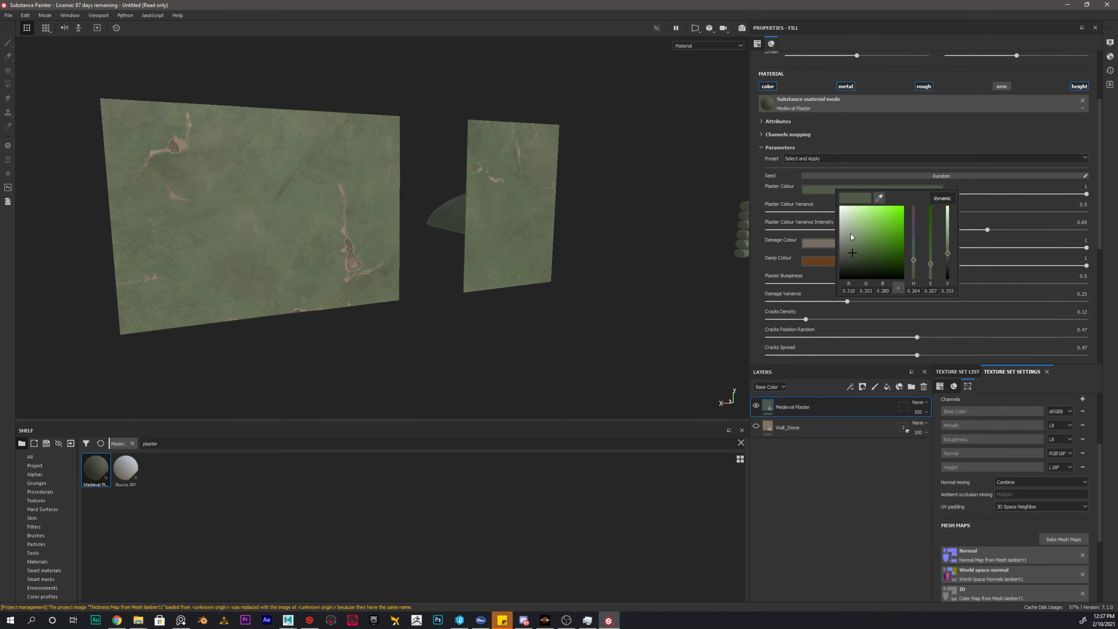
left_click_drag(851, 233, 830, 243)
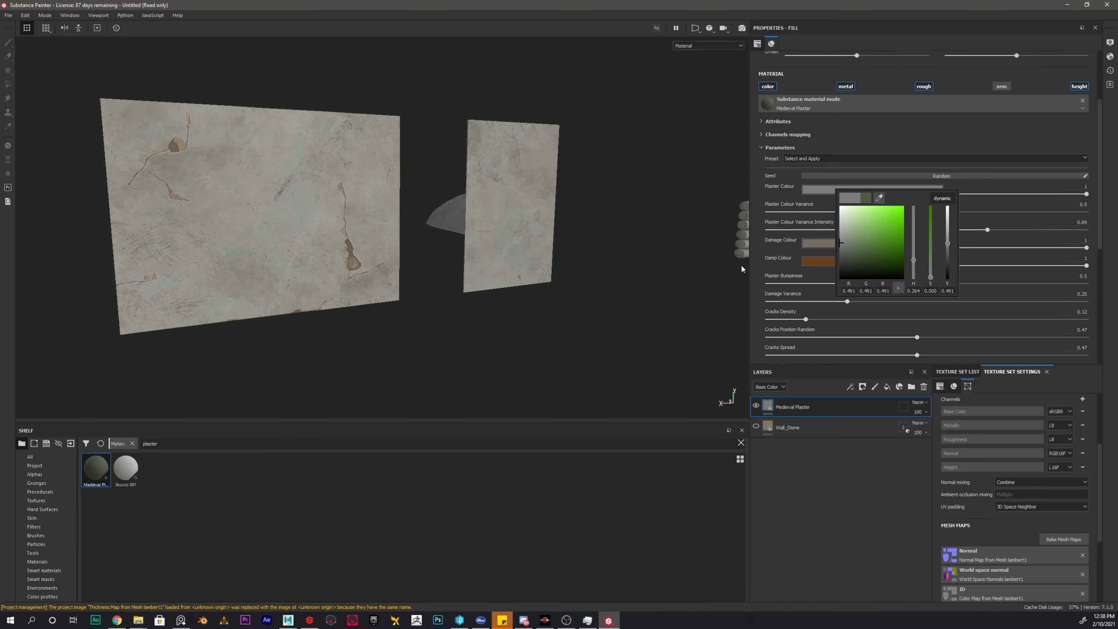
left_click(789, 276)
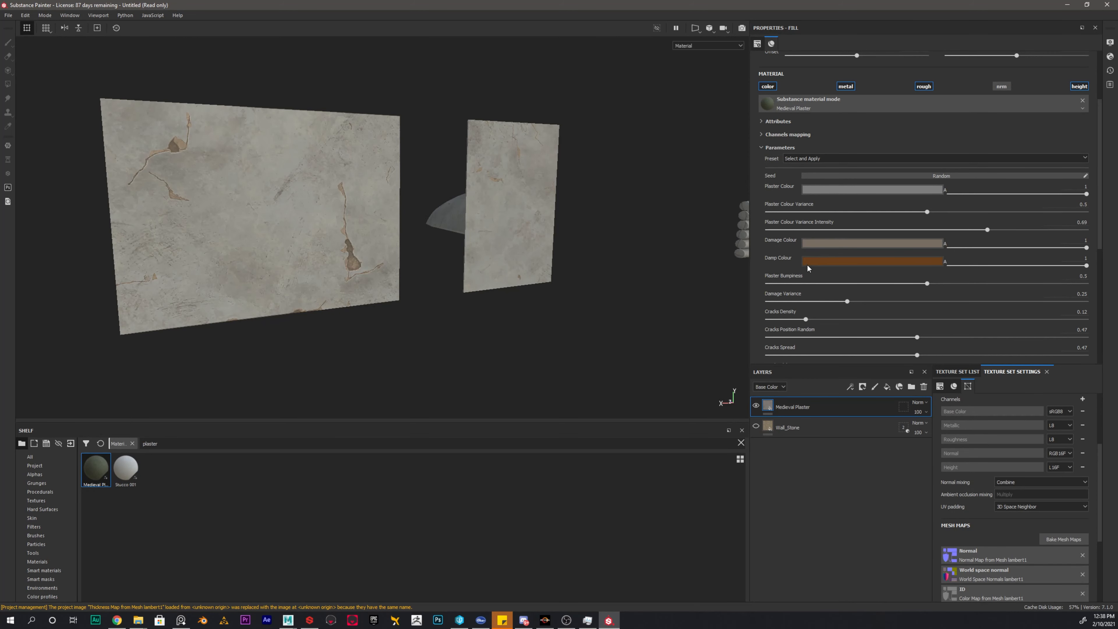
left_click(819, 245)
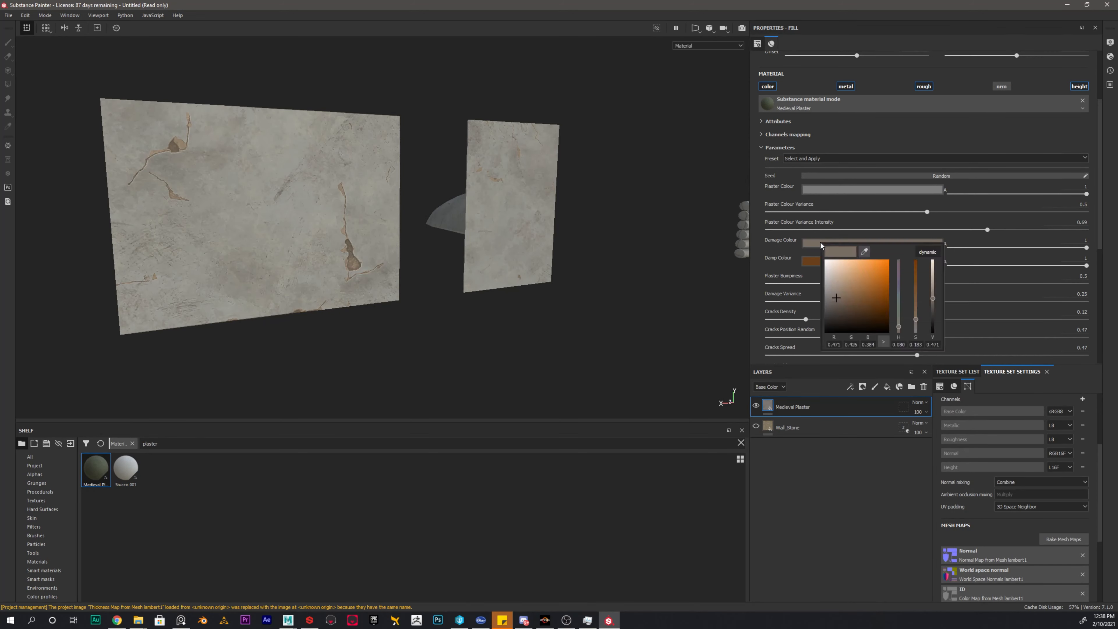
left_click_drag(931, 298, 929, 289)
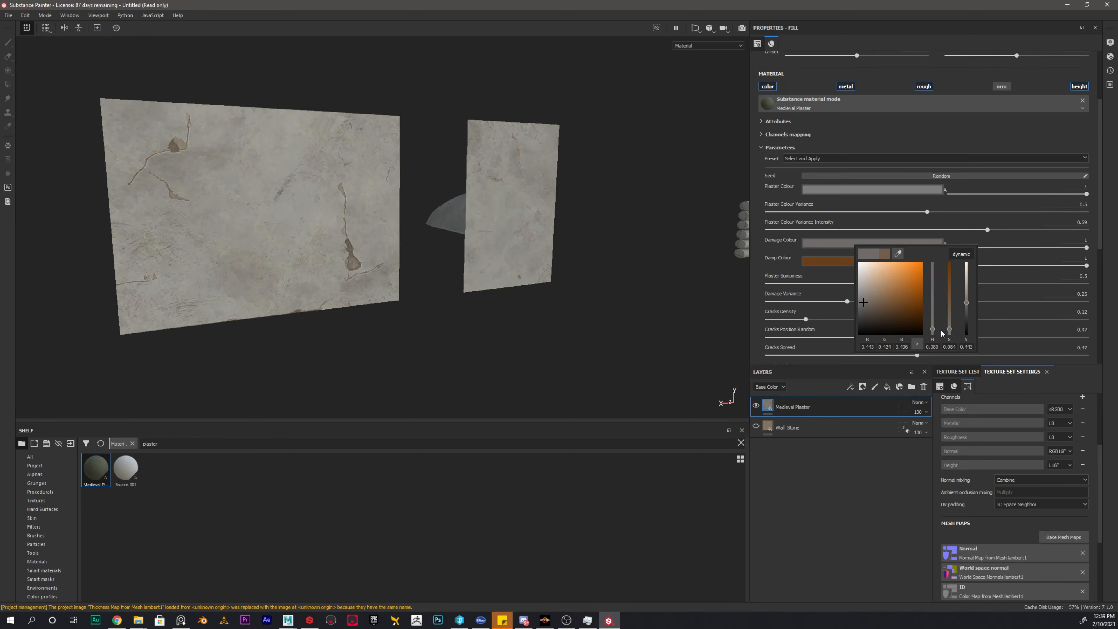
Name the folder holding the plaster and stone layers Wall_Materials.
left_click_drag(484, 308, 284, 310, "alt")
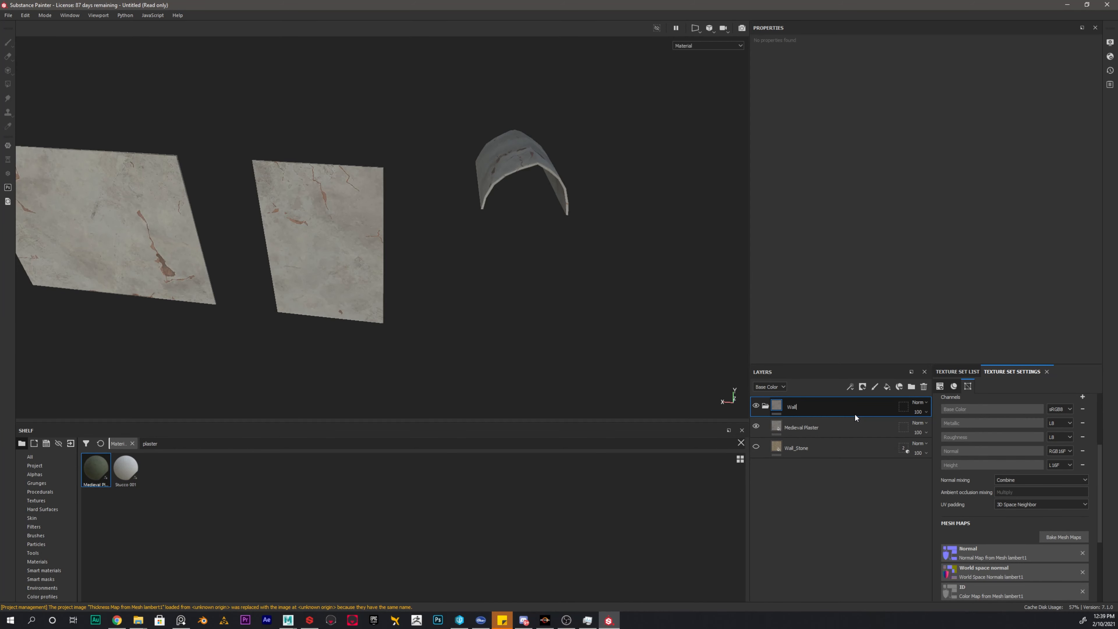
type("_Material")
type("s")
key("Return")
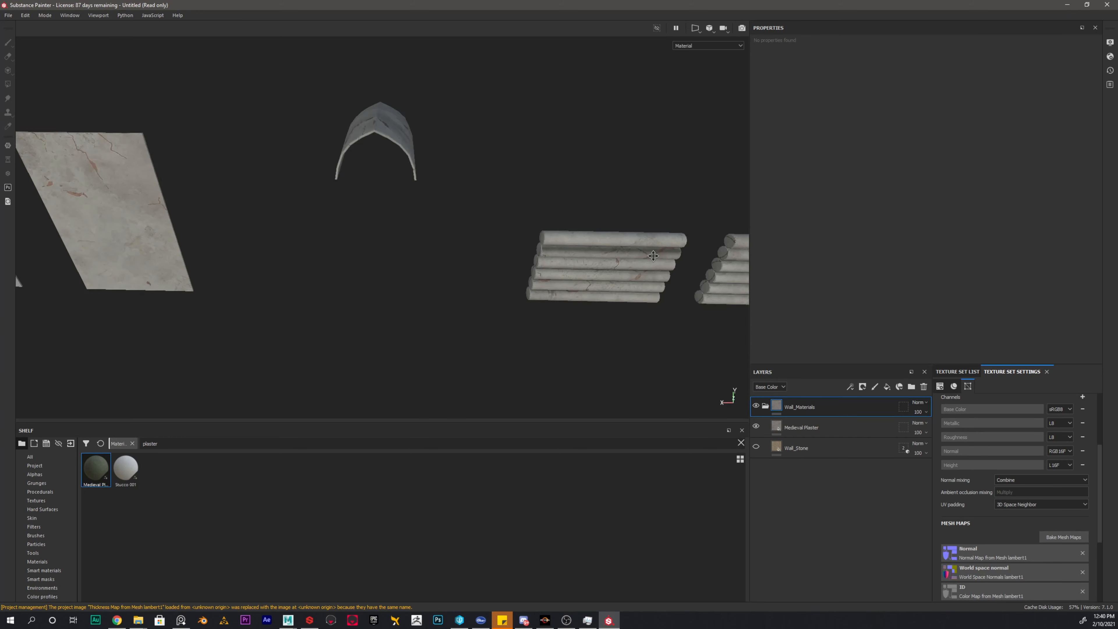
Toggle the SM_Stone_Wall_400x300 mesh in the Wall_Stone layer's geometry mask.
scroll(653, 256, "down", 1)
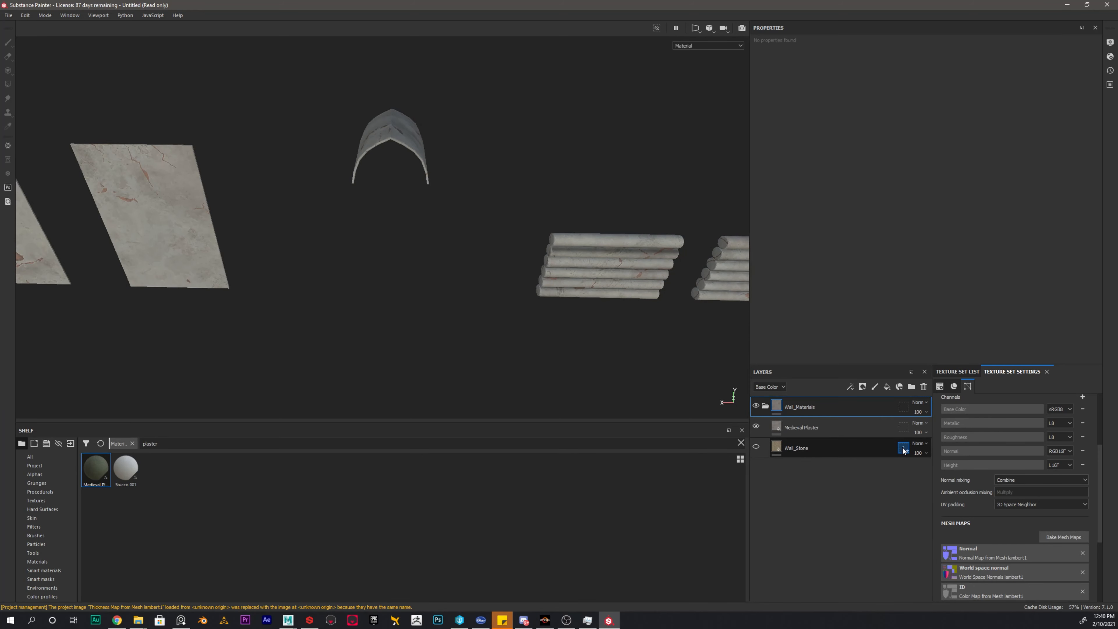
left_click(903, 449)
left_click(756, 117)
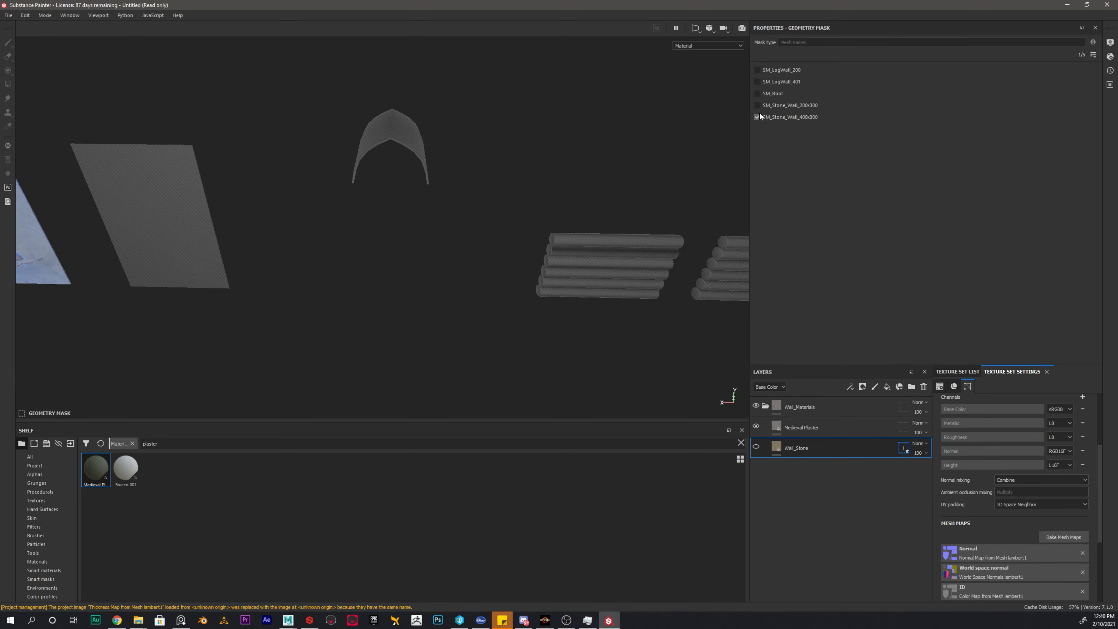
Exclude SM_Roof, SM_LogWall_401 and SM_LogWall_200 from the Wall_Materials folder's geometry mask, and collapse the folder.
left_click(827, 408)
left_click(902, 406)
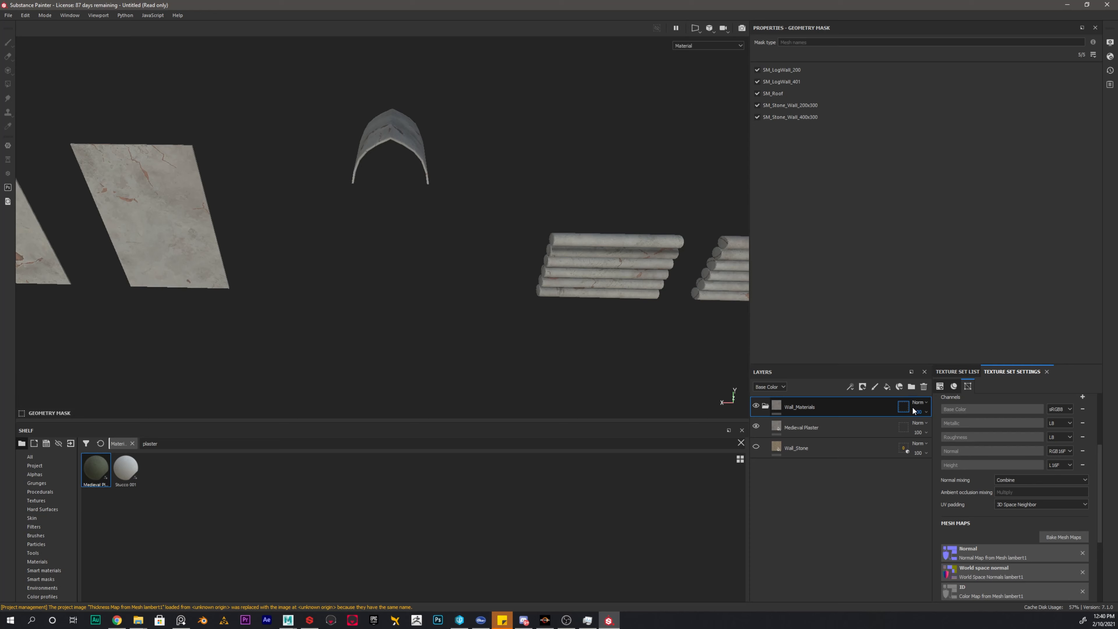
left_click(757, 93)
left_click(757, 82)
left_click(756, 69)
middle_click_drag(347, 171, 446, 172, "alt")
left_click(771, 406)
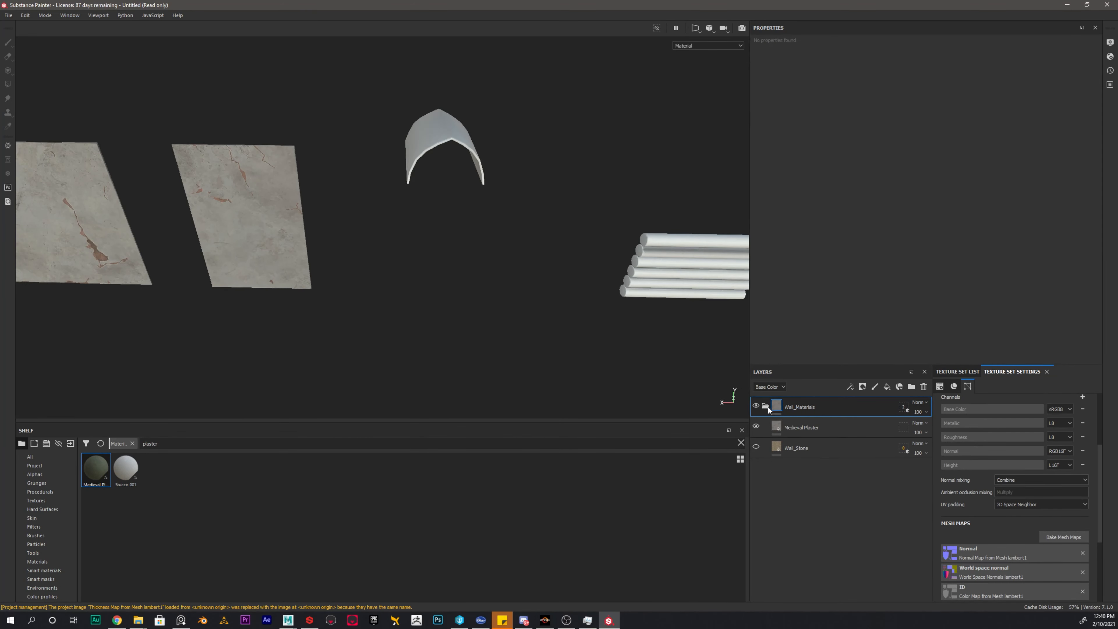
Search the shelf materials for "woo" and add Bare Wood Log as a layer above the Wall_Materials folder.
left_click_drag(559, 257, 627, 328, "alt")
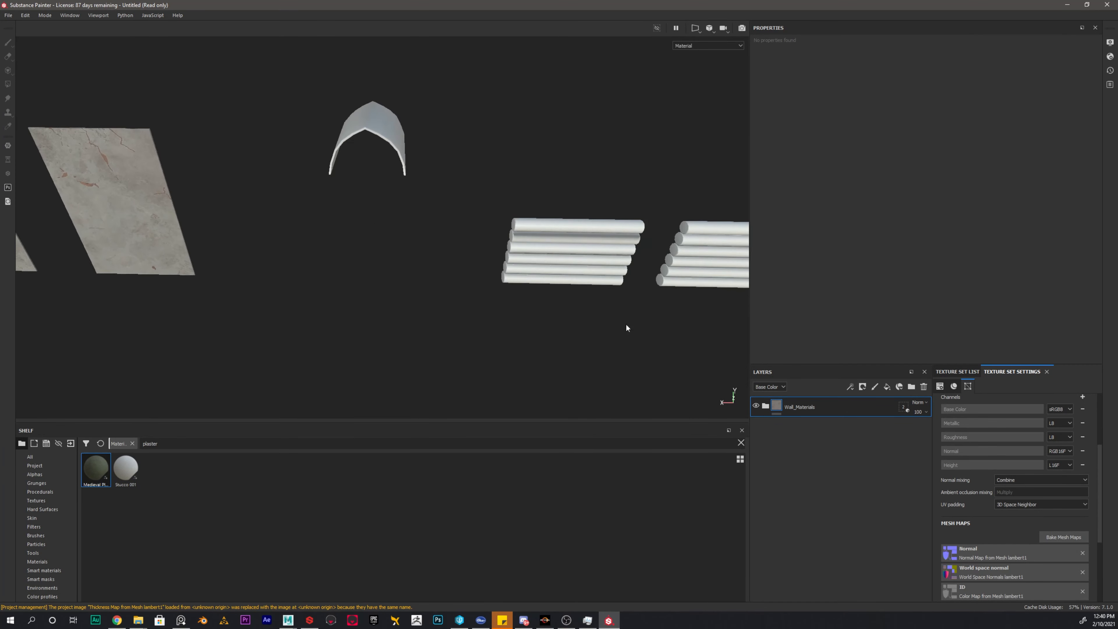
left_click_drag(550, 232, 512, 216, "alt")
scroll(439, 223, "up", 4)
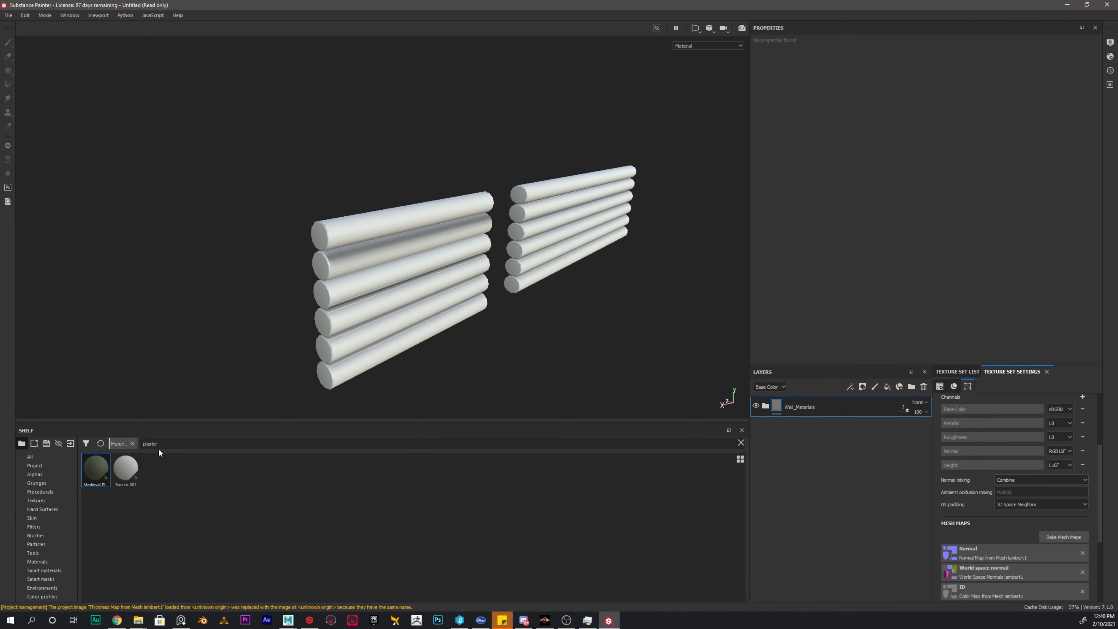
double_click(150, 443)
key("BackSpace")
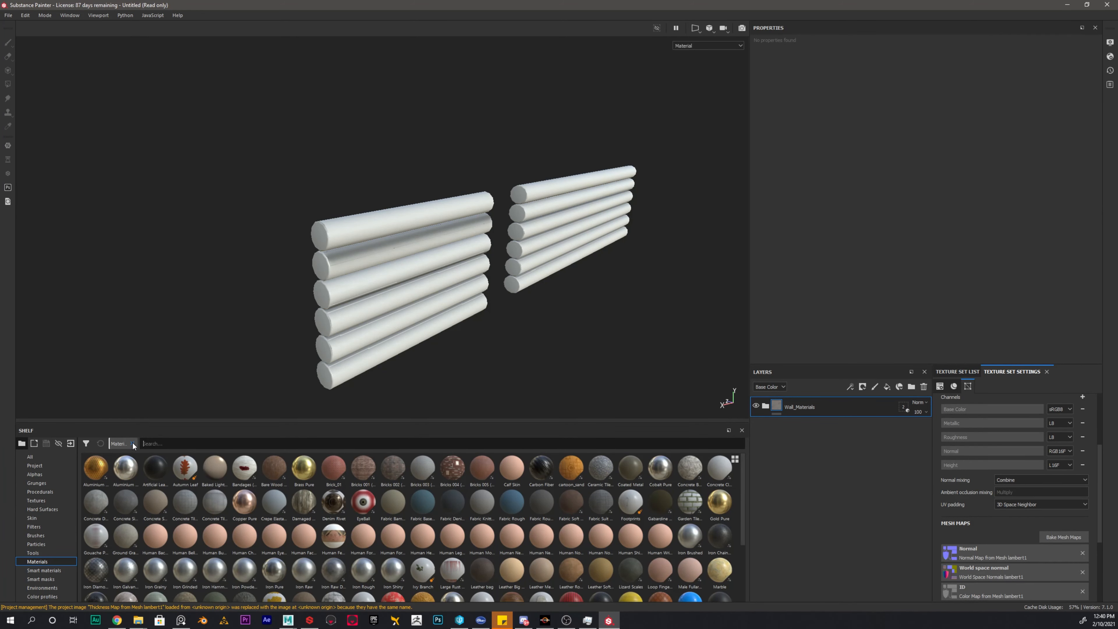
type("woo")
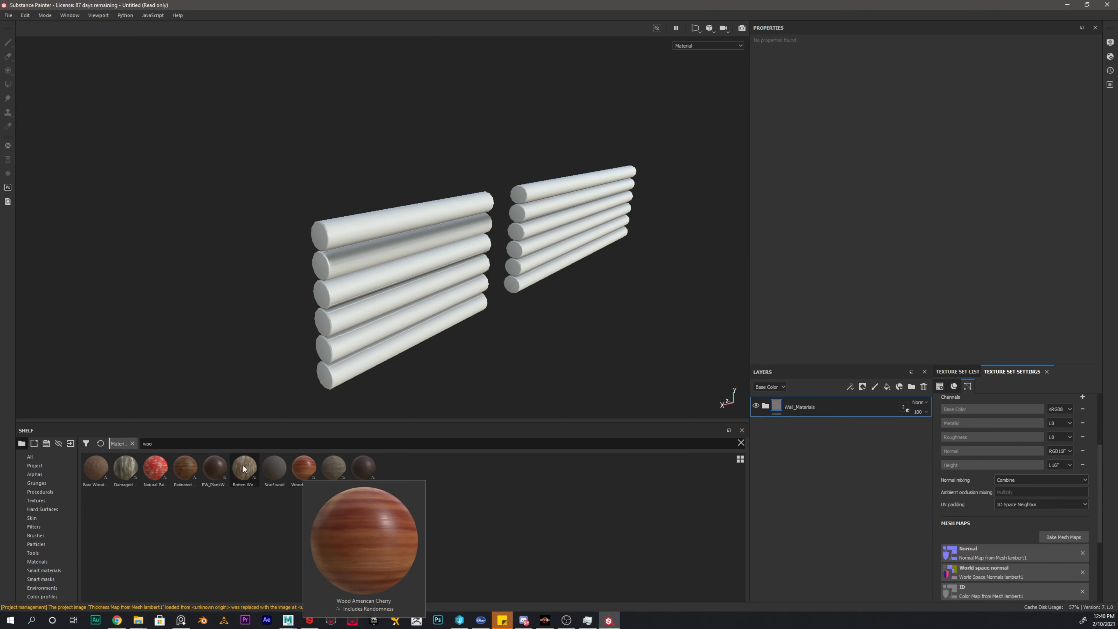
mouse_move(129, 468)
mouse_move(179, 468)
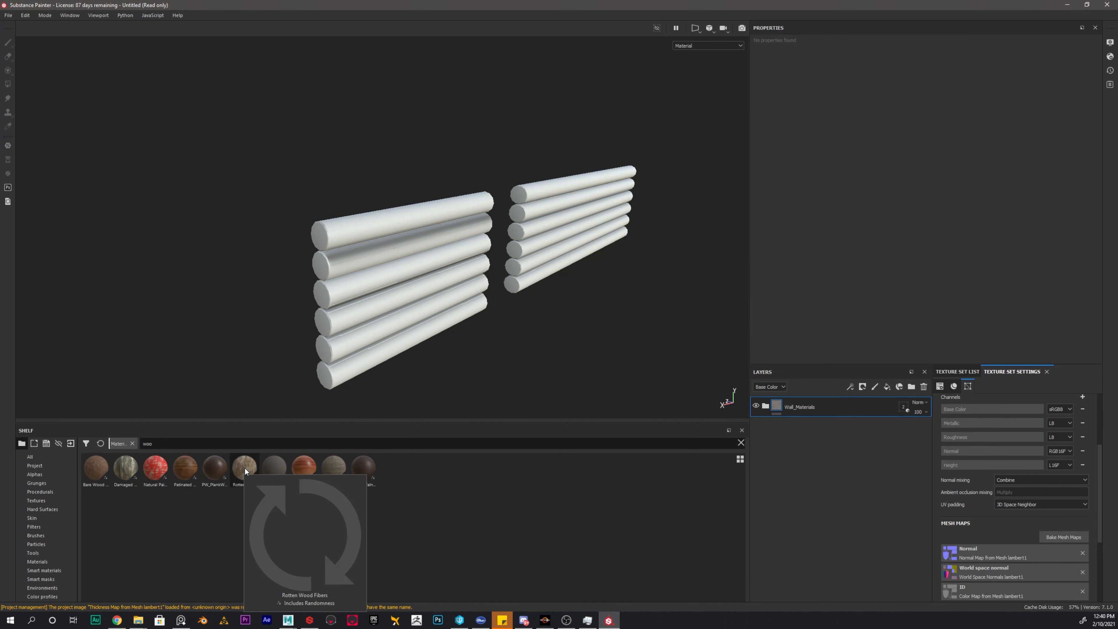
mouse_move(263, 470)
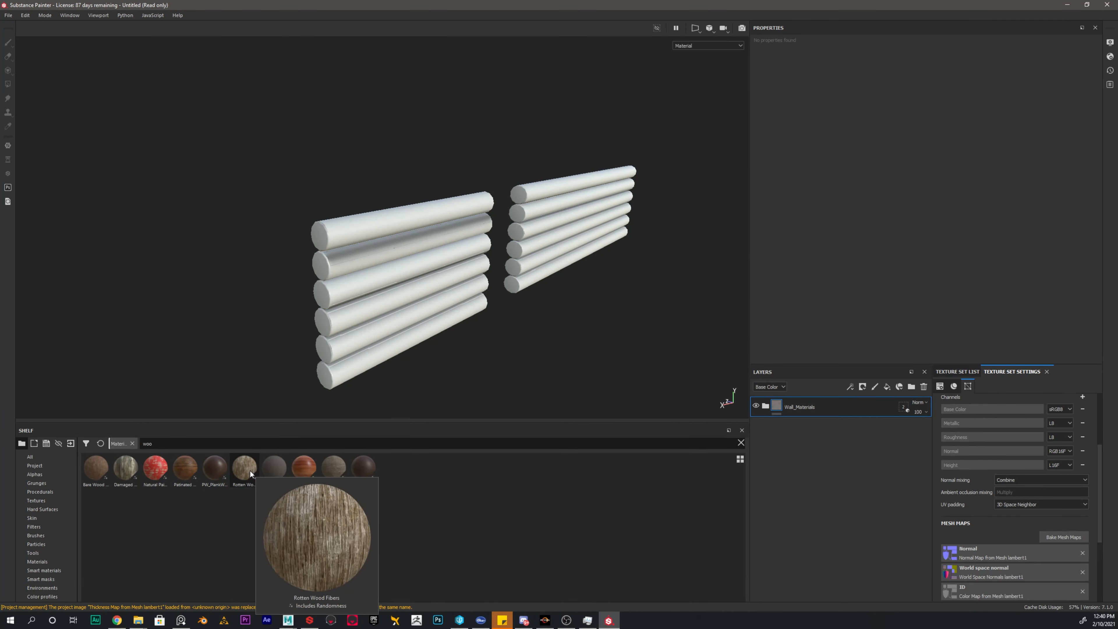
mouse_move(332, 470)
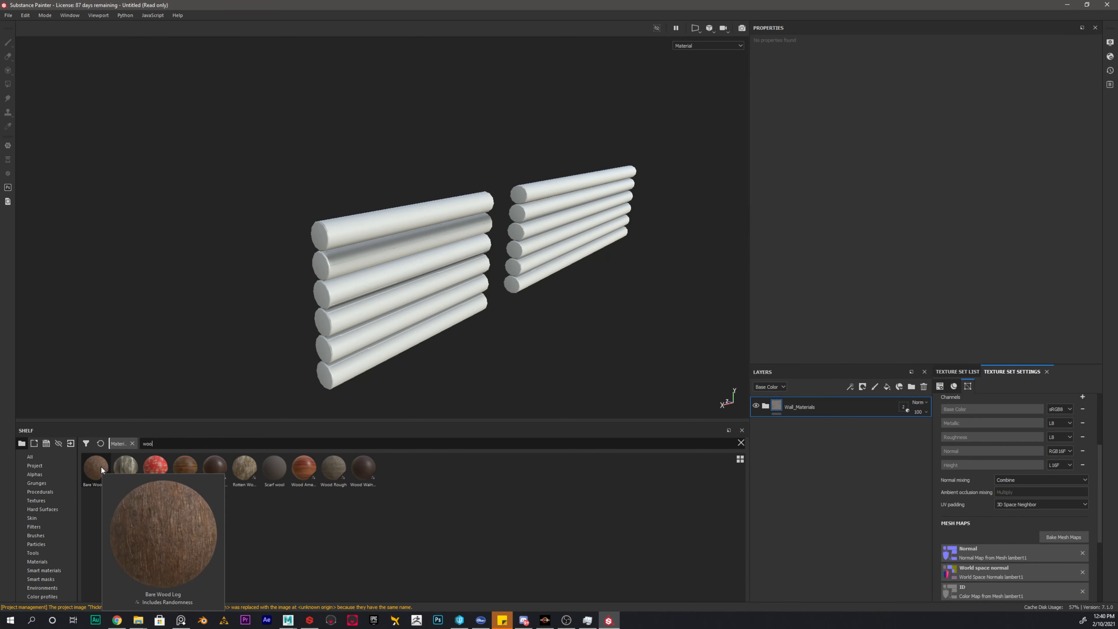
left_click_drag(99, 466, 787, 397)
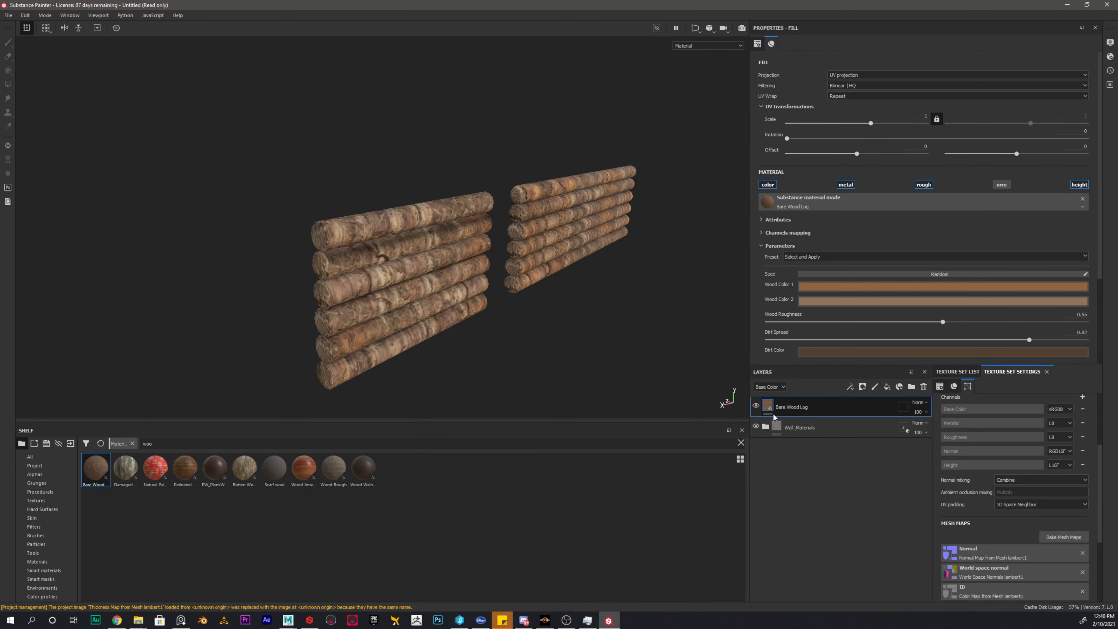
Group the Bare Wood Log layer into a folder named Logs and limit its geometry mask to SM_LogWall_200 and SM_LogWall_401.
key("ctrl+g")
double_click(797, 406)
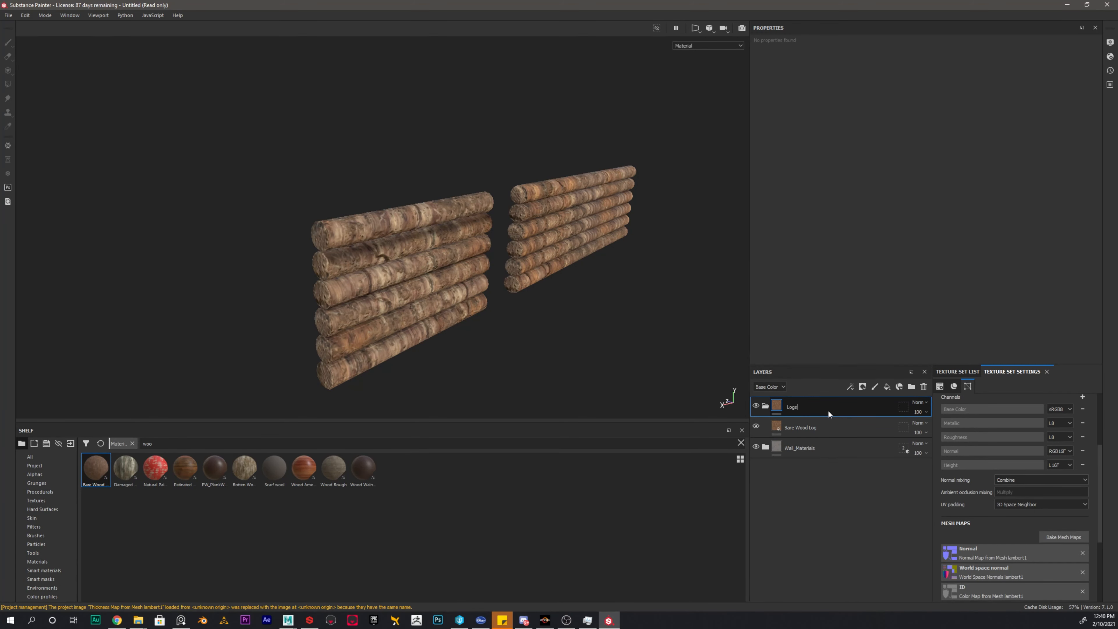
left_click(905, 407)
left_click(757, 93)
left_click(757, 106)
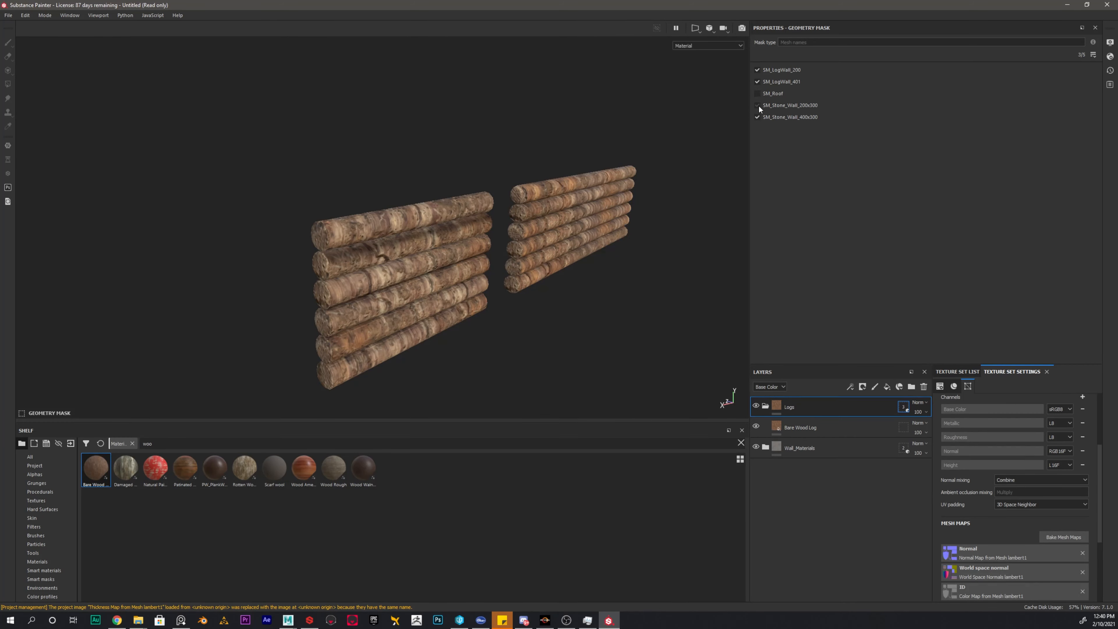
left_click(757, 117)
right_click_drag(483, 317, 519, 330, "alt")
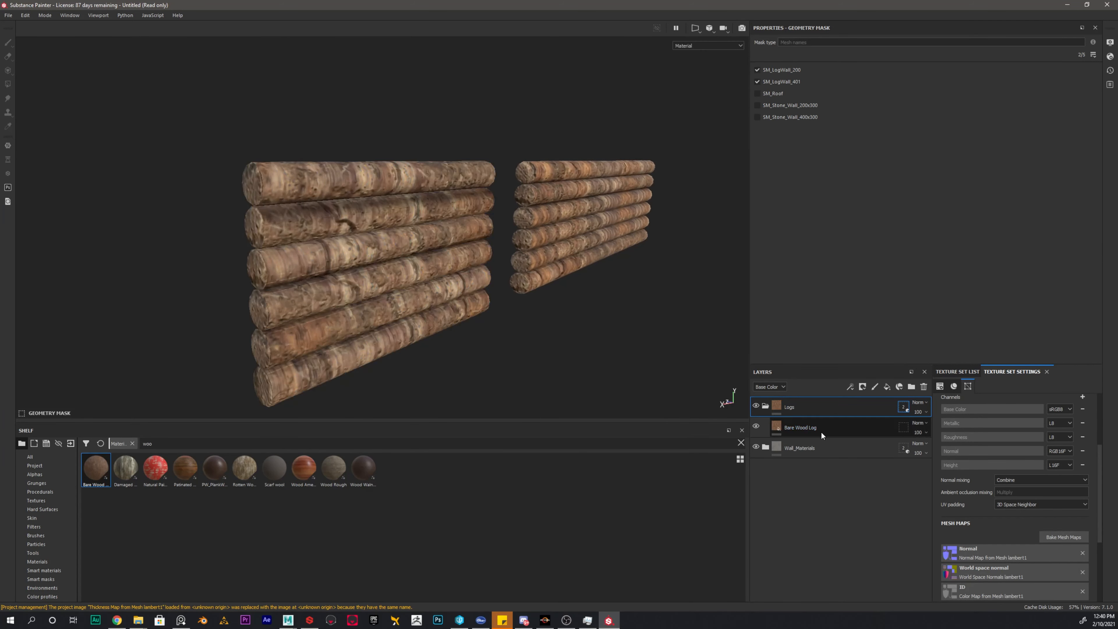
left_click_drag(404, 267, 348, 266, "alt")
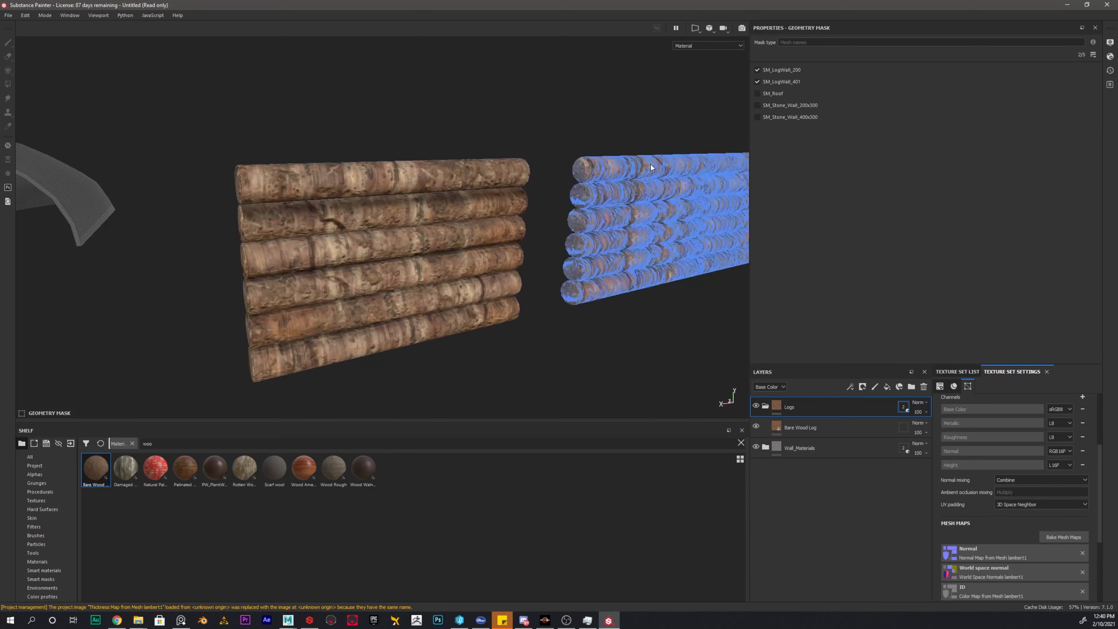
Rotate the UV projection of the Bare Wood Log fill layer to 90 so the grain runs along the logs.
left_click(775, 405)
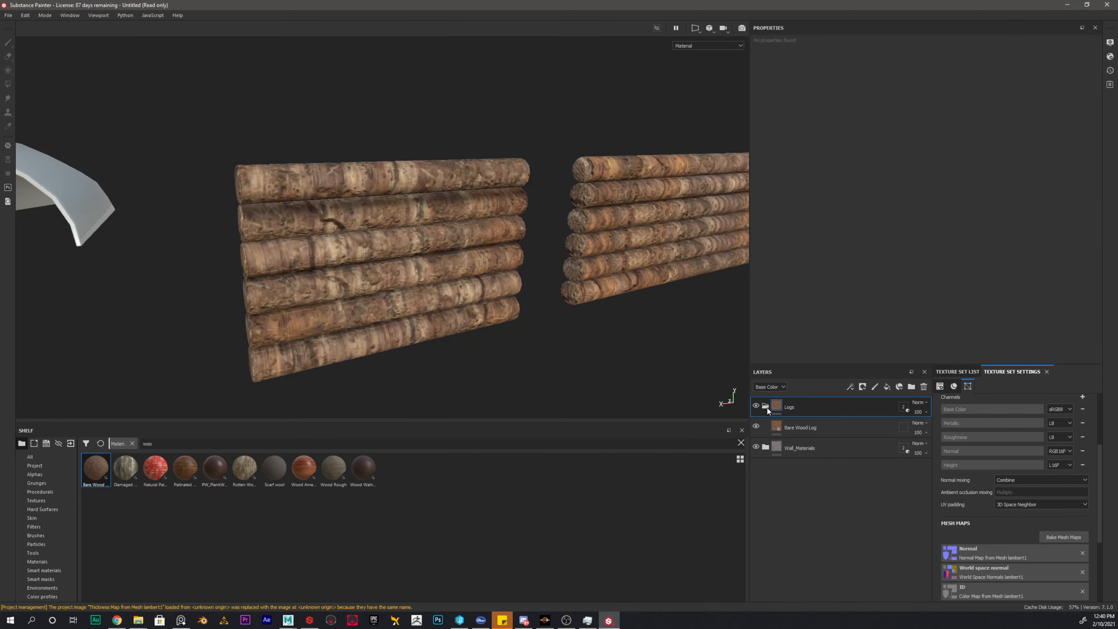
left_click(788, 427)
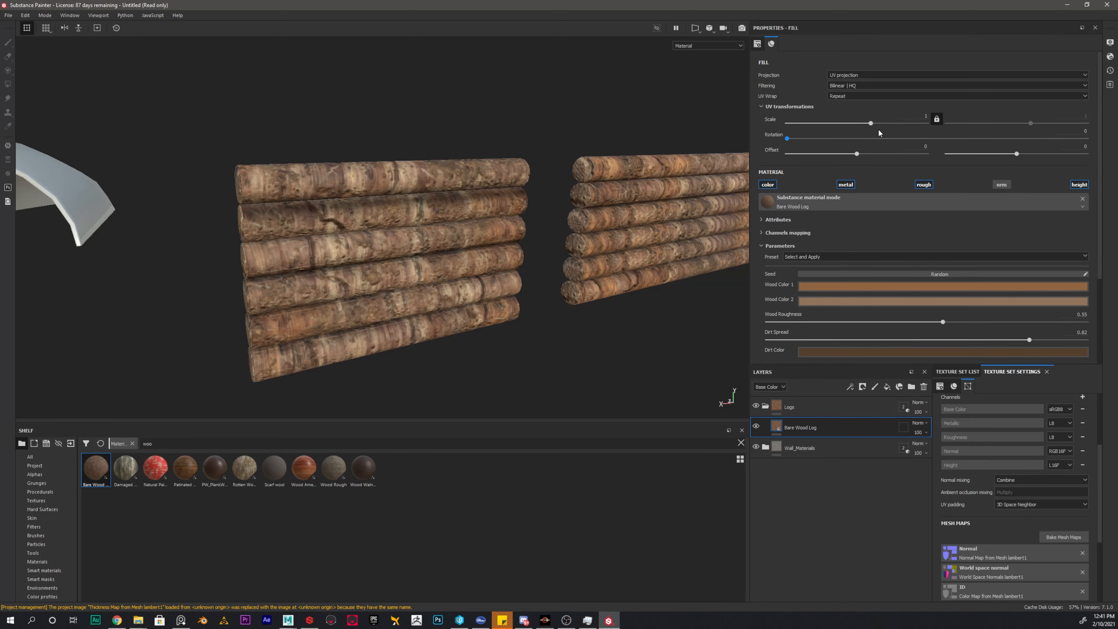
left_click(1087, 132)
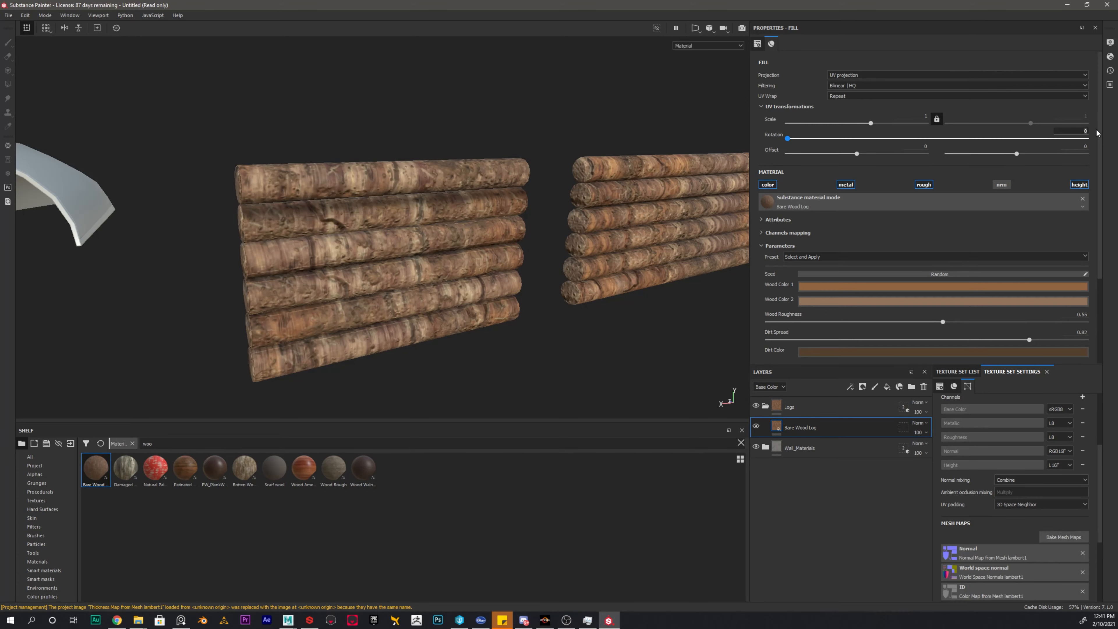
type("90")
key("Return")
left_click_drag(306, 248, 323, 264, "alt")
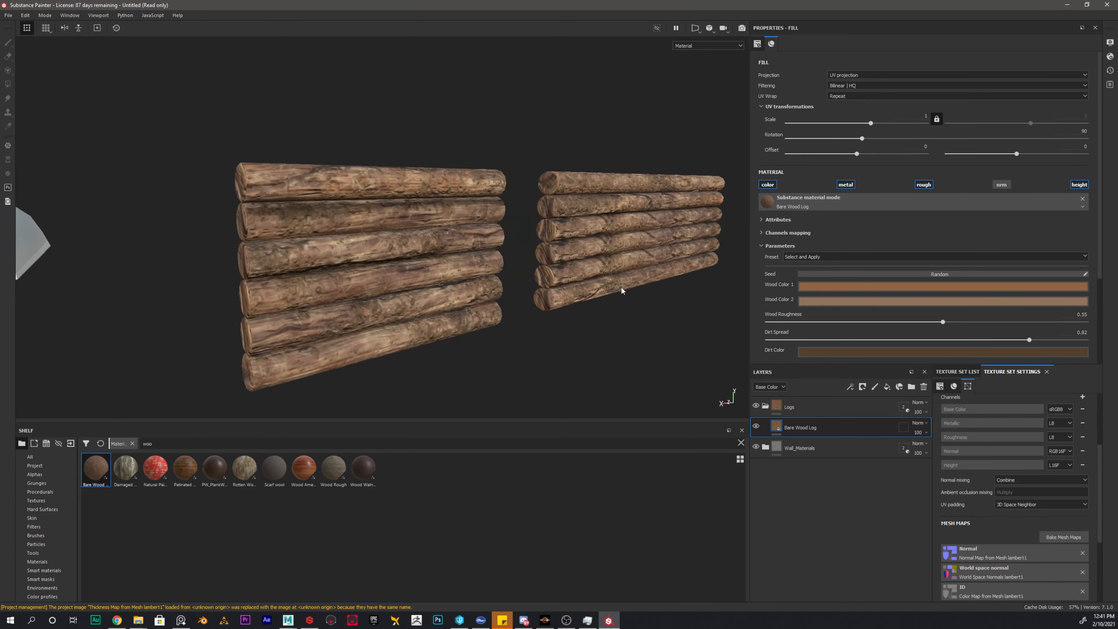
Change the Bare Wood Log material's Wood Color 1 to a dark reddish brown with hue 0.054, saturation 0.617 and value 0.323.
scroll(812, 282, "down", 2)
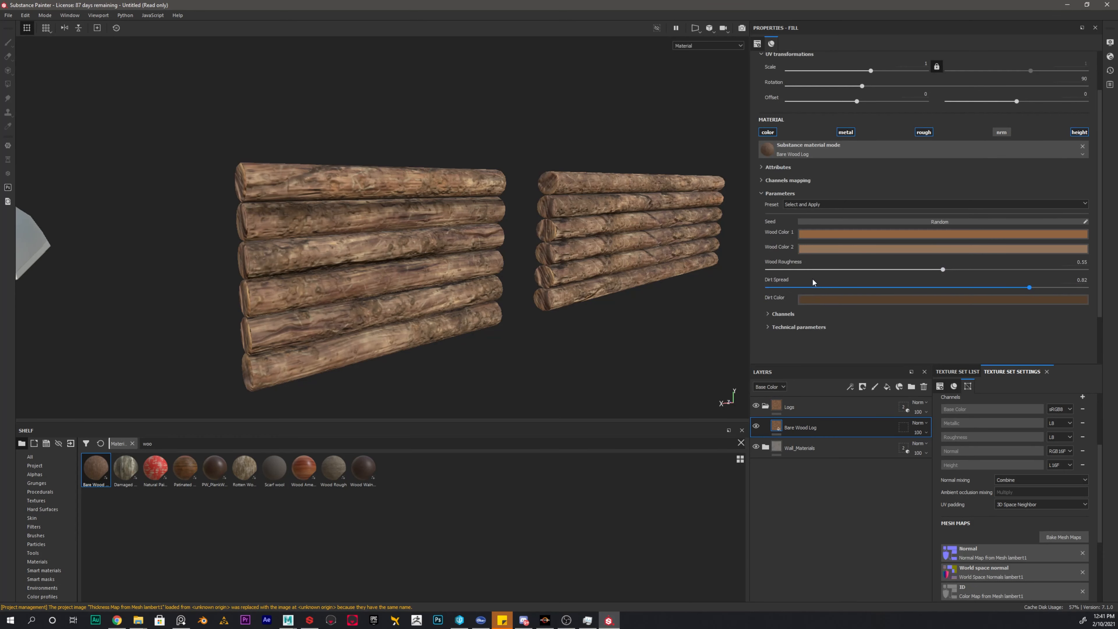
left_click(834, 233)
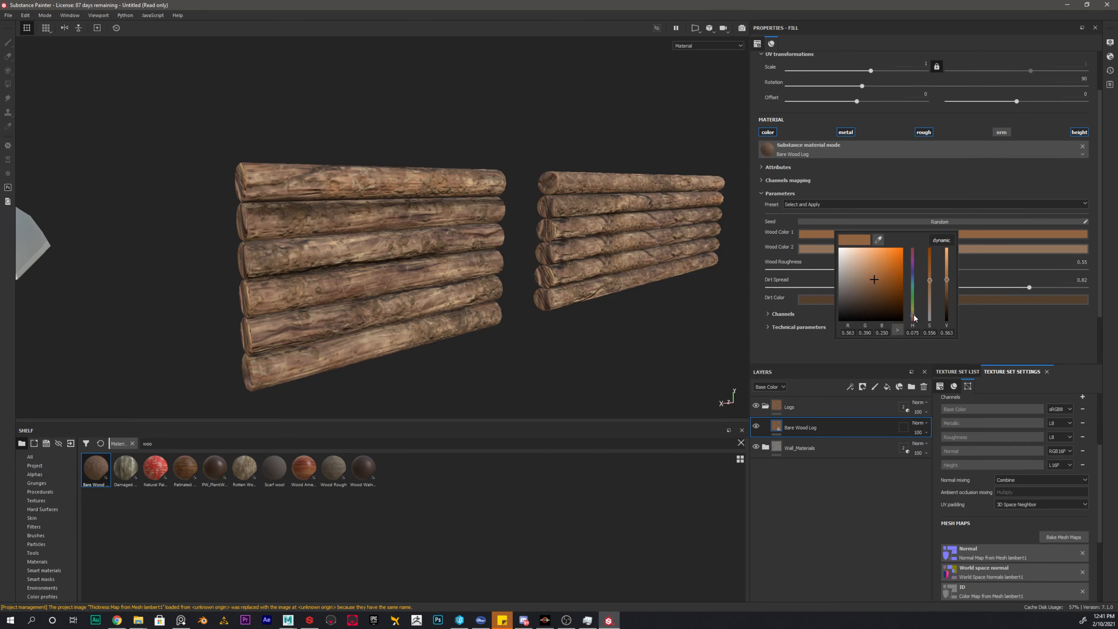
left_click_drag(914, 314, 912, 317)
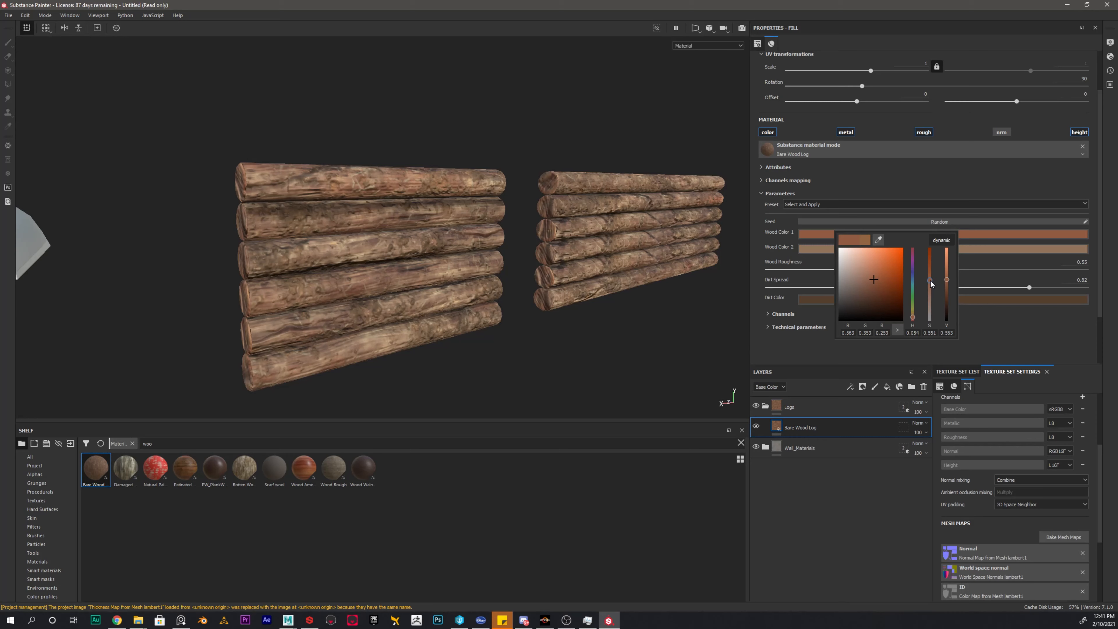
left_click_drag(930, 280, 948, 297)
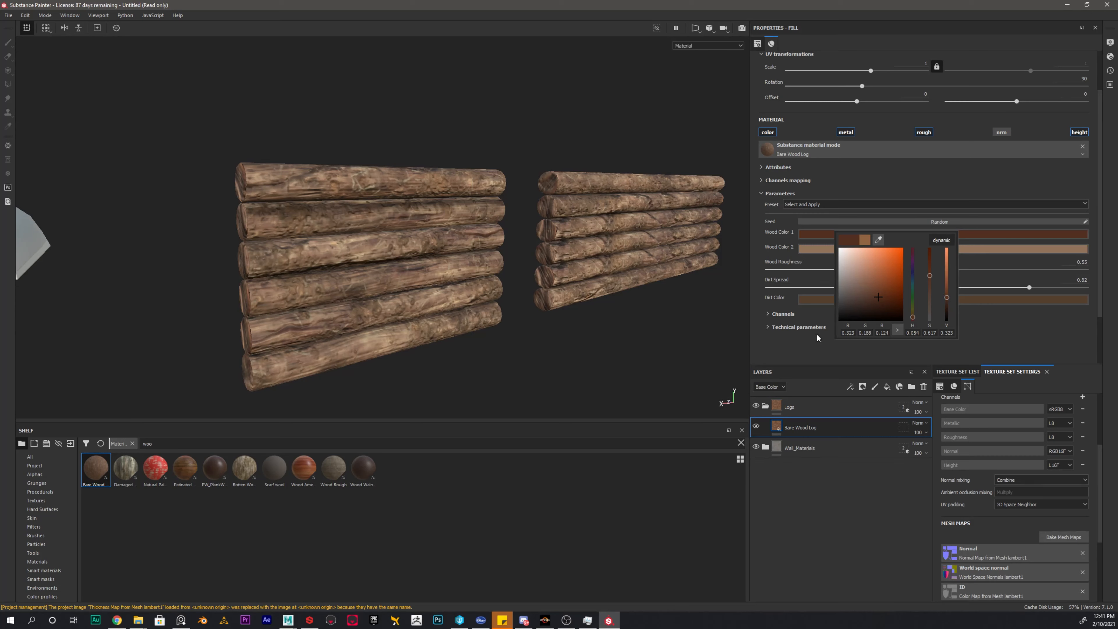
Change the Bare Wood Log material's Wood Color 2 to a reddish brown with hue 0.060, saturation 0.527 and value 0.437.
left_click(802, 250)
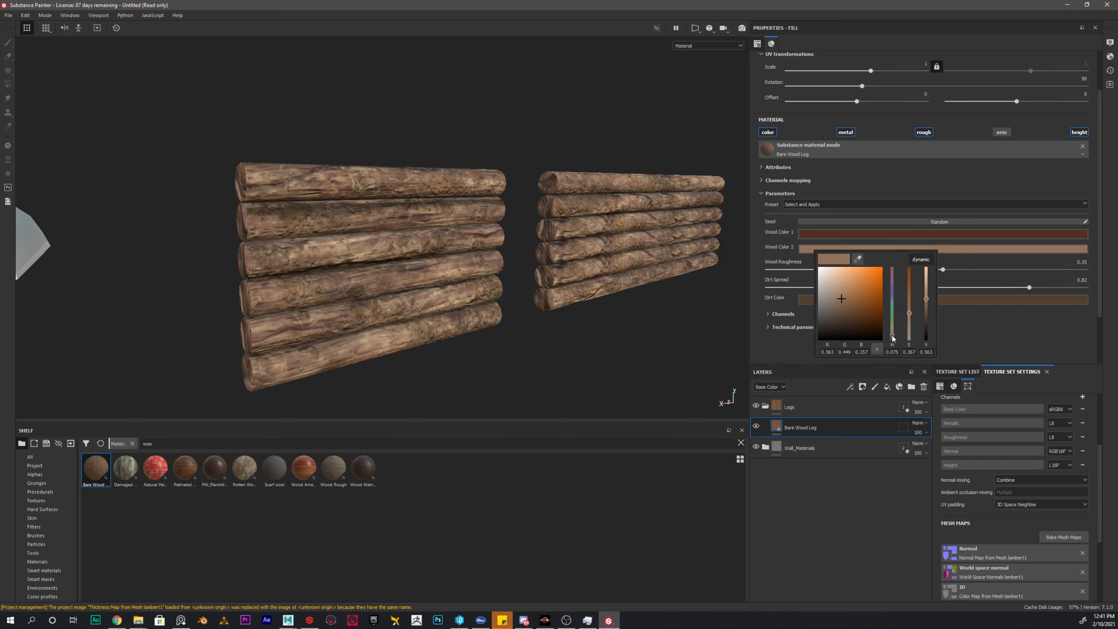
mouse_move(892, 335)
left_mouse_down()
mouse_move(911, 303)
mouse_move(891, 336)
left_mouse_up()
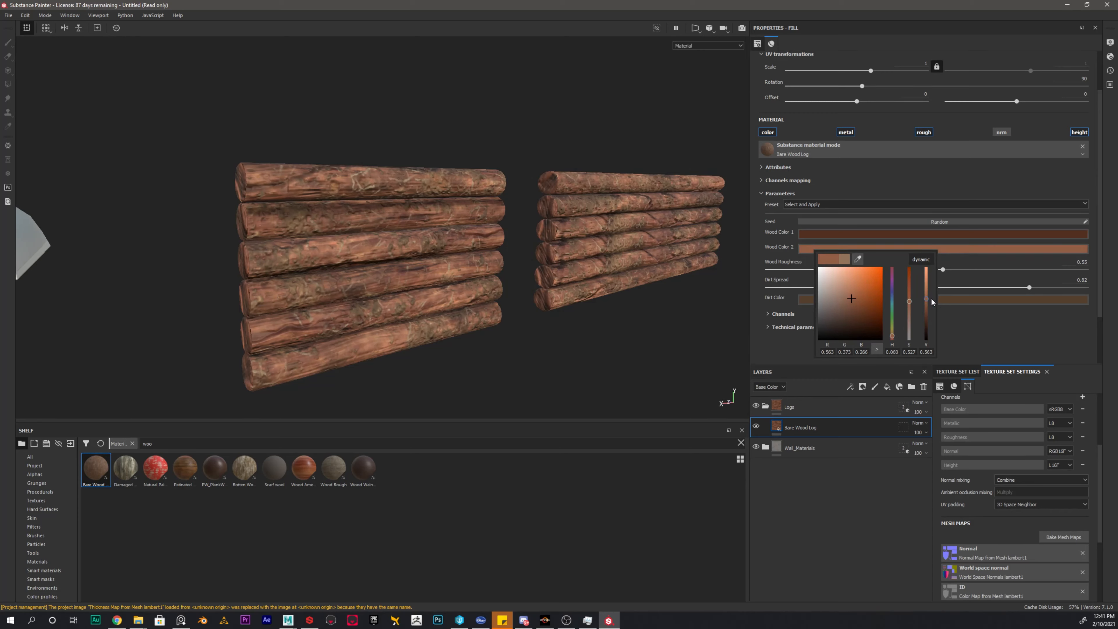
left_click_drag(925, 301, 926, 309)
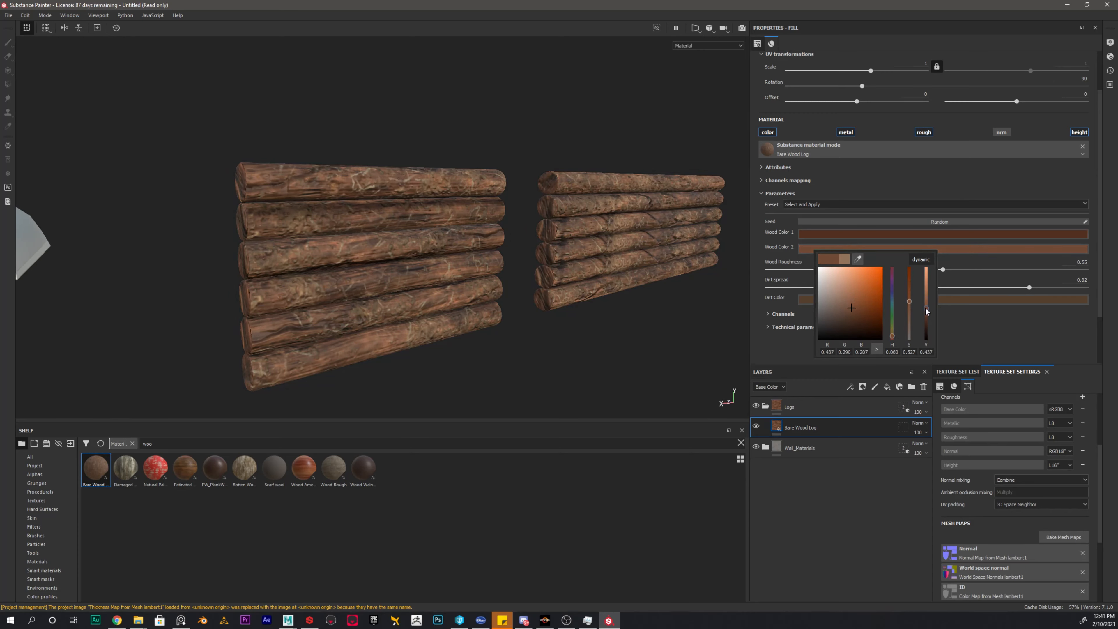
left_click_drag(550, 300, 597, 249, "alt")
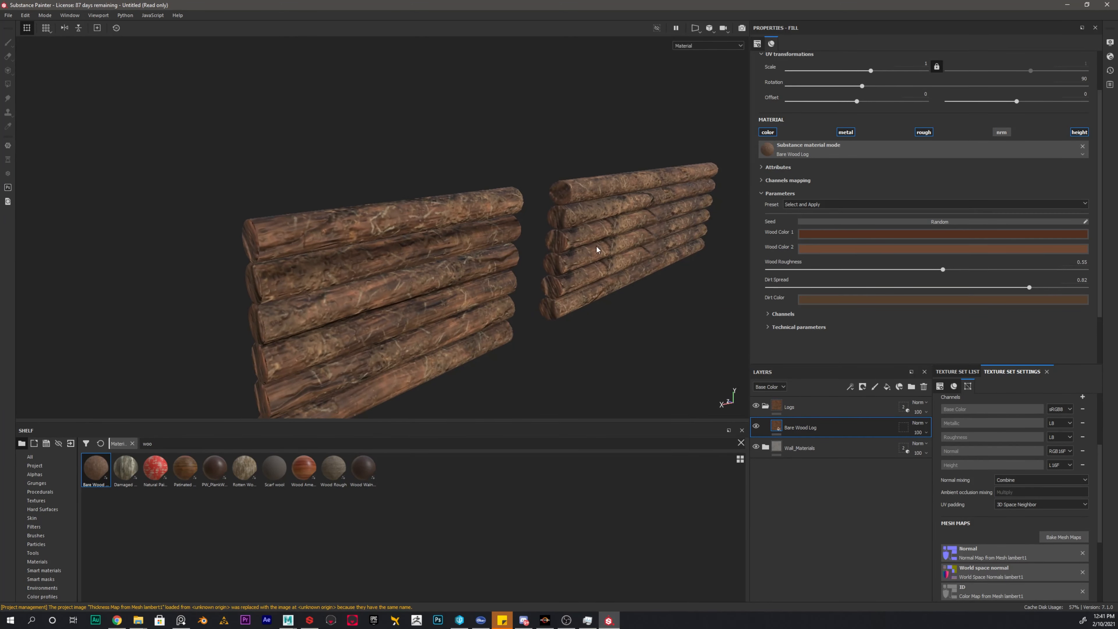
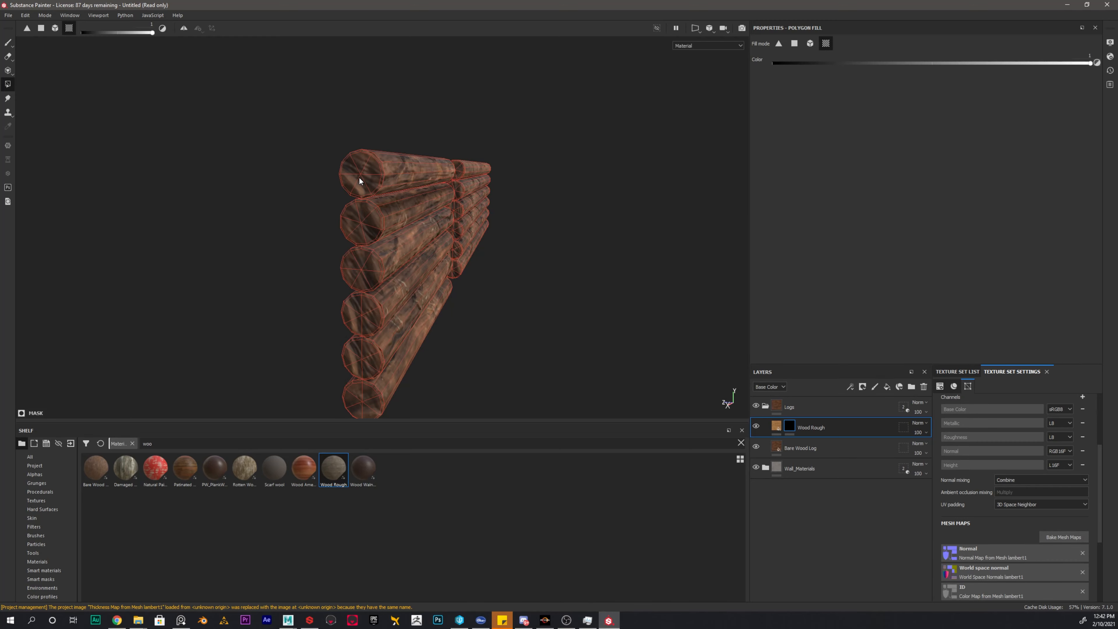
Fill the round log ends of both log walls in the Wood Rough layer's mask.
mouse_move(484, 193)
left_mouse_down("alt")
mouse_move(57, 190)
mouse_move(481, 195)
left_mouse_up("alt")
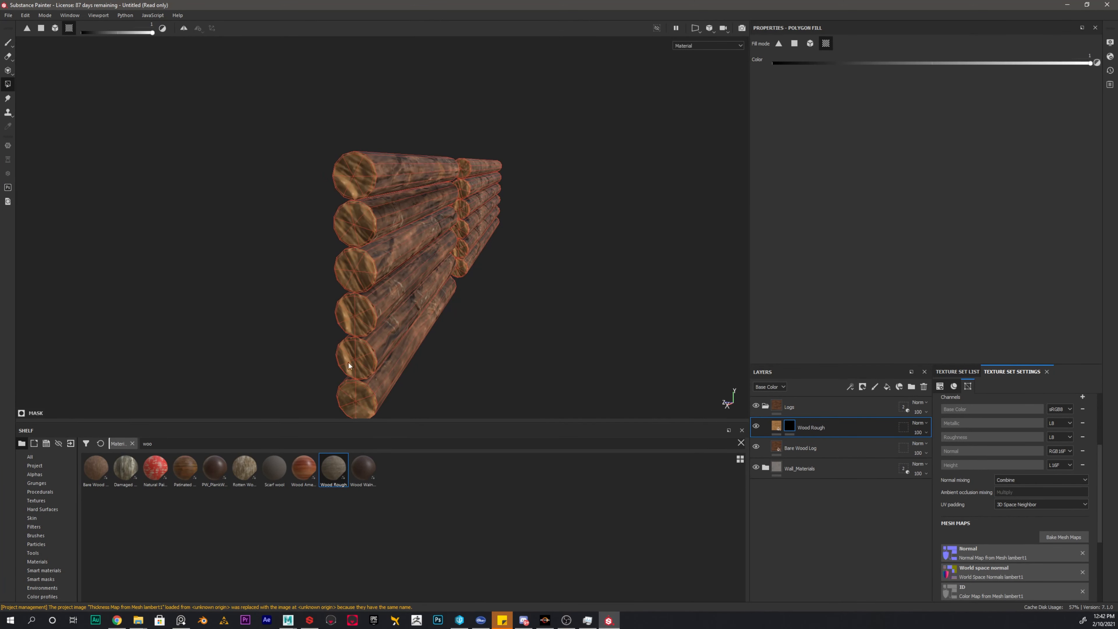
middle_click_drag(202, 100, 195, 82, "alt")
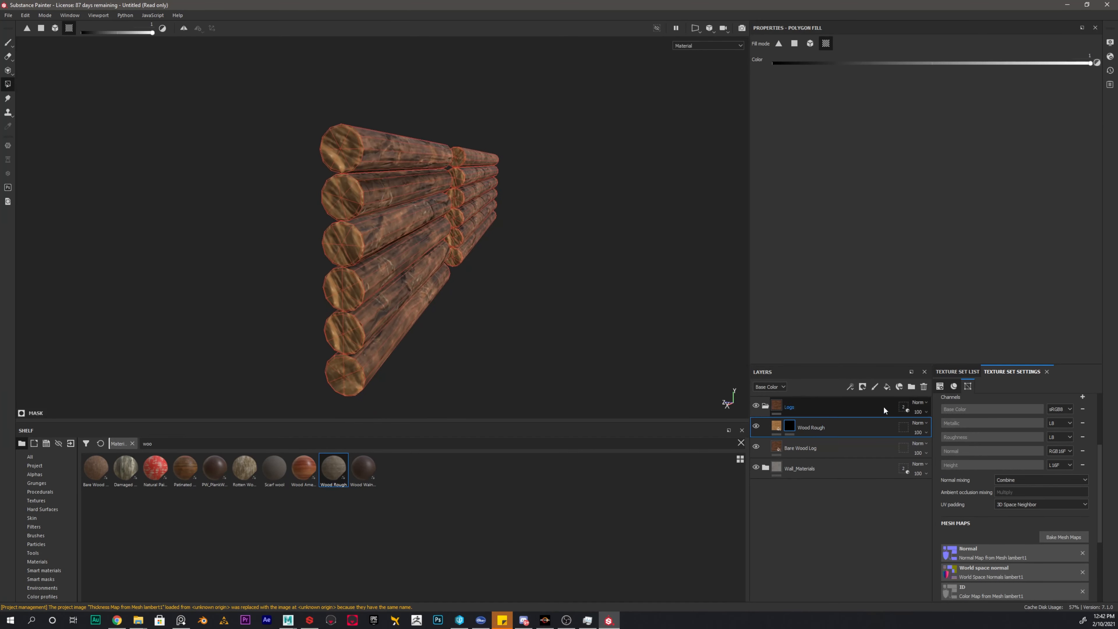
Add a paint layer above Wood Rough that affects only the height channel, with height about -0.16.
left_click(874, 386)
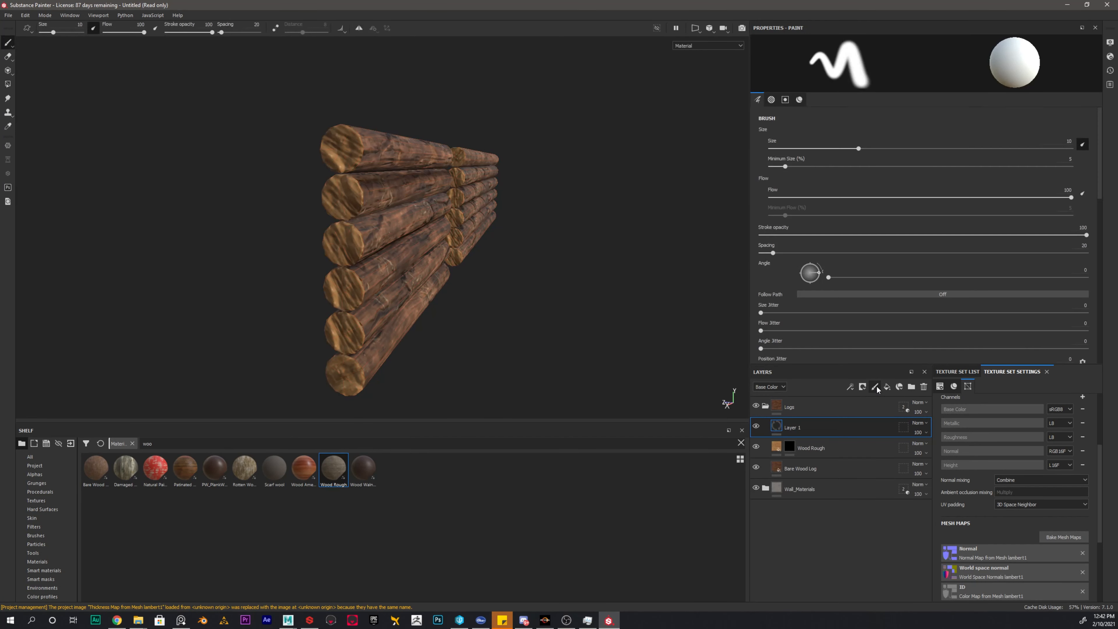
scroll(972, 260, "down", 10)
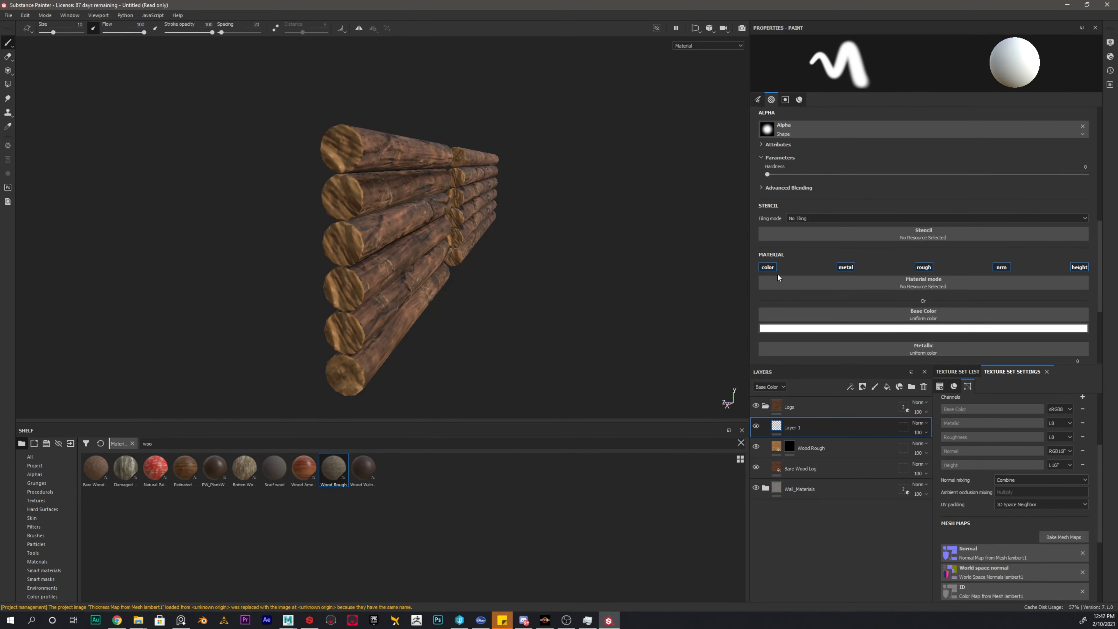
left_click(766, 267)
left_click(847, 267)
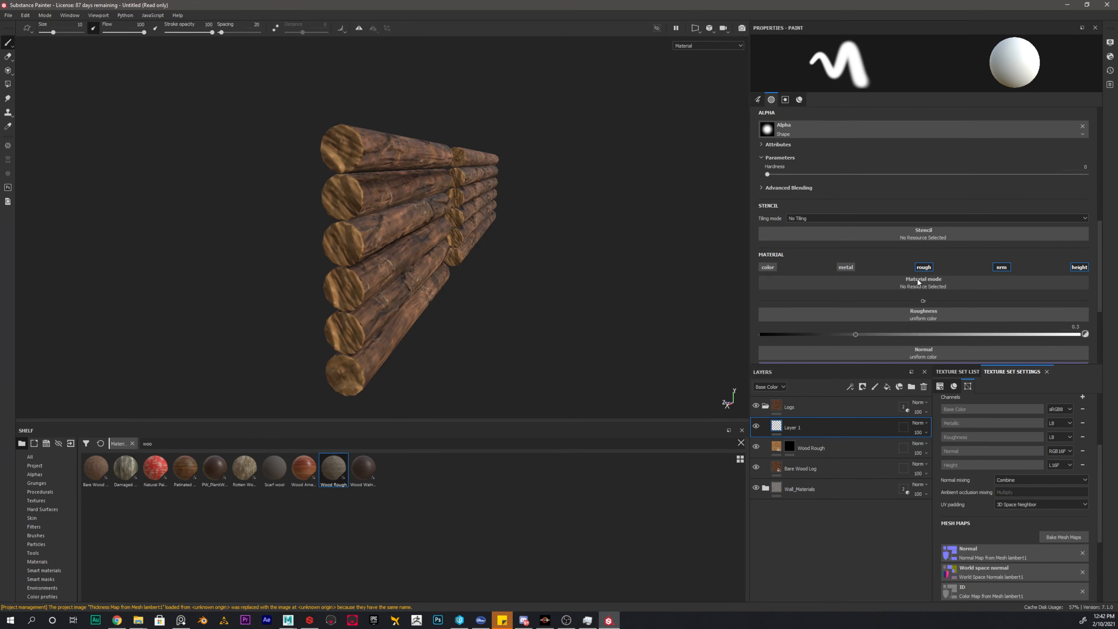
left_click(926, 267)
left_click(1004, 268)
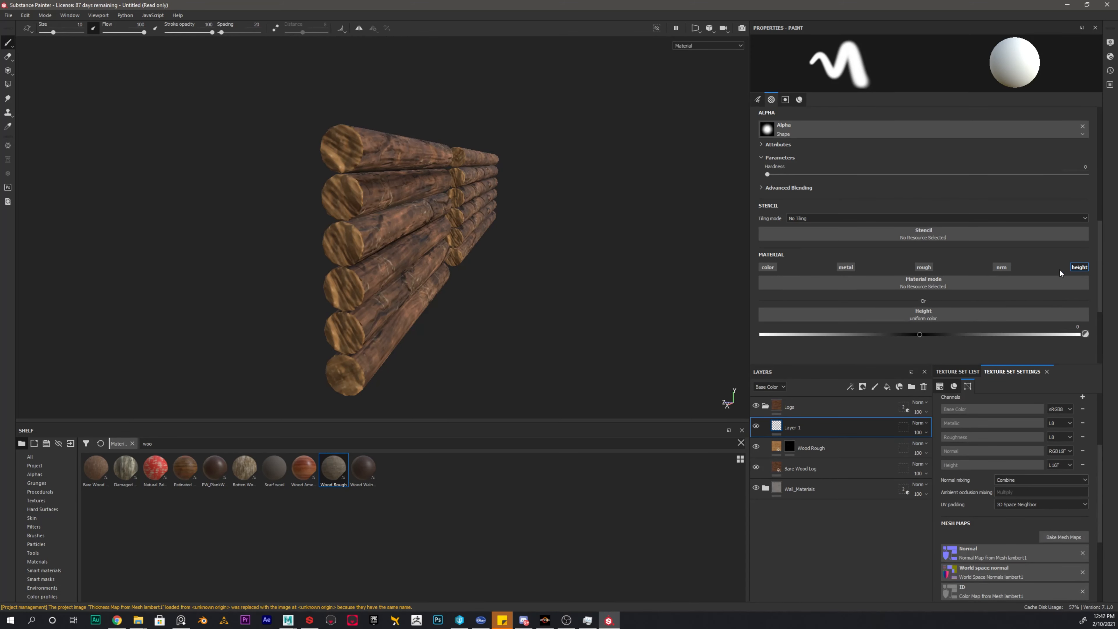
left_click_drag(919, 334, 912, 336)
Browse the shelf's alphas and search them for "crack".
left_click(35, 474)
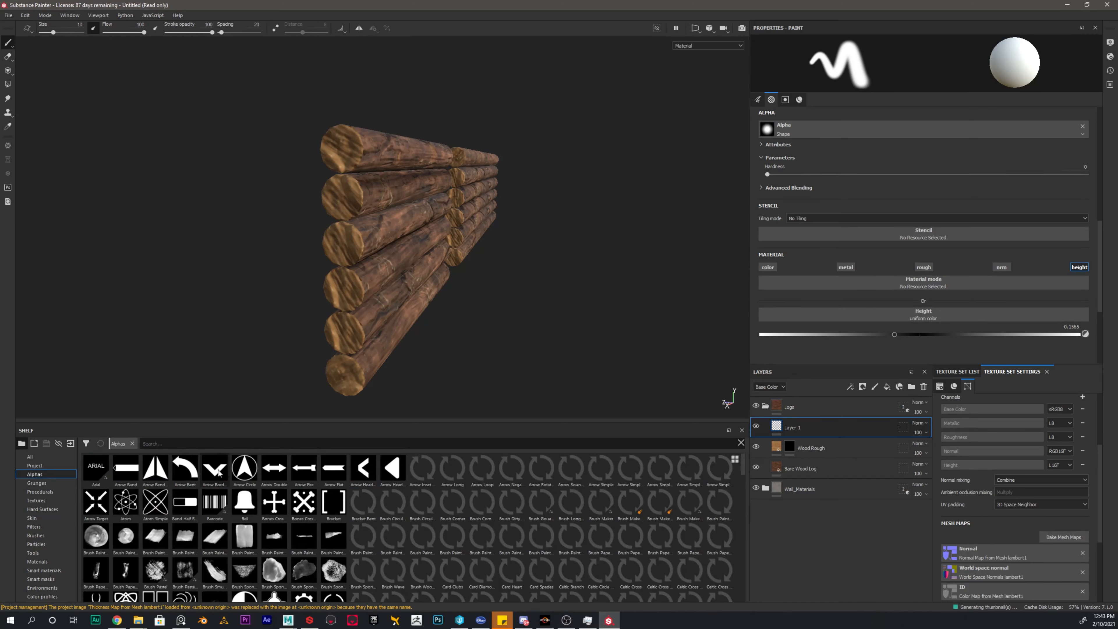
scroll(486, 494, "down", 5)
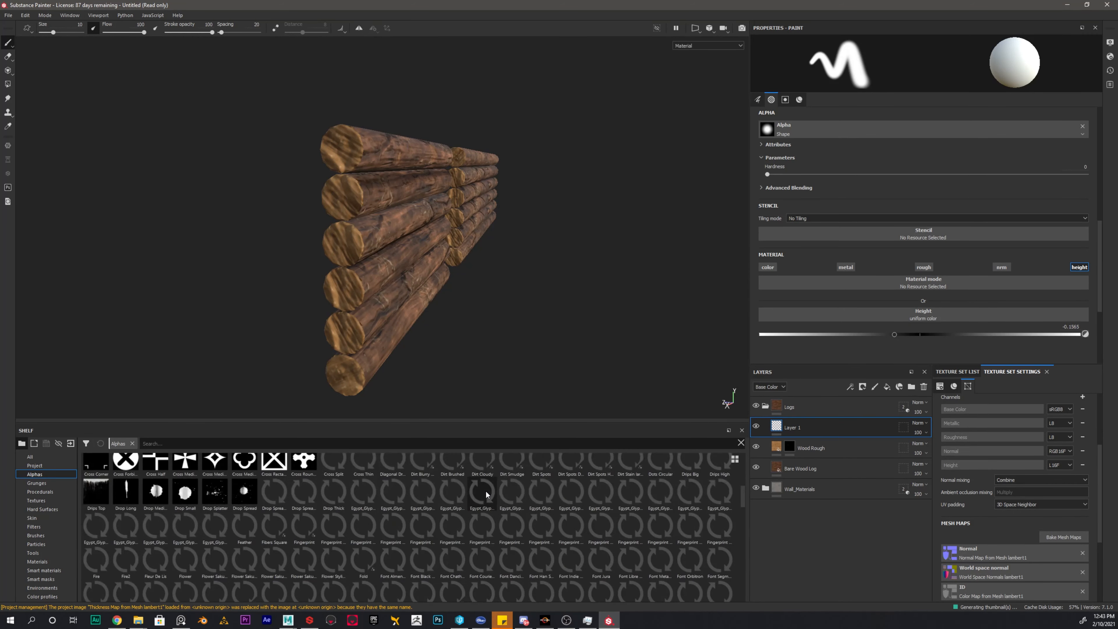
scroll(485, 491, "down", 3)
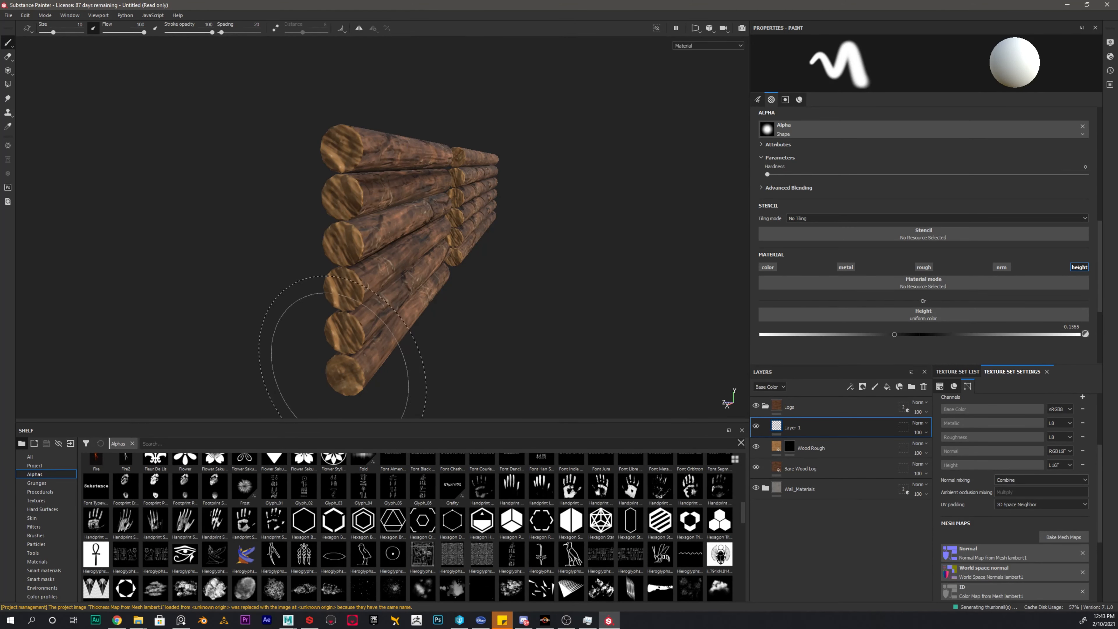
scroll(534, 581, "down", 10)
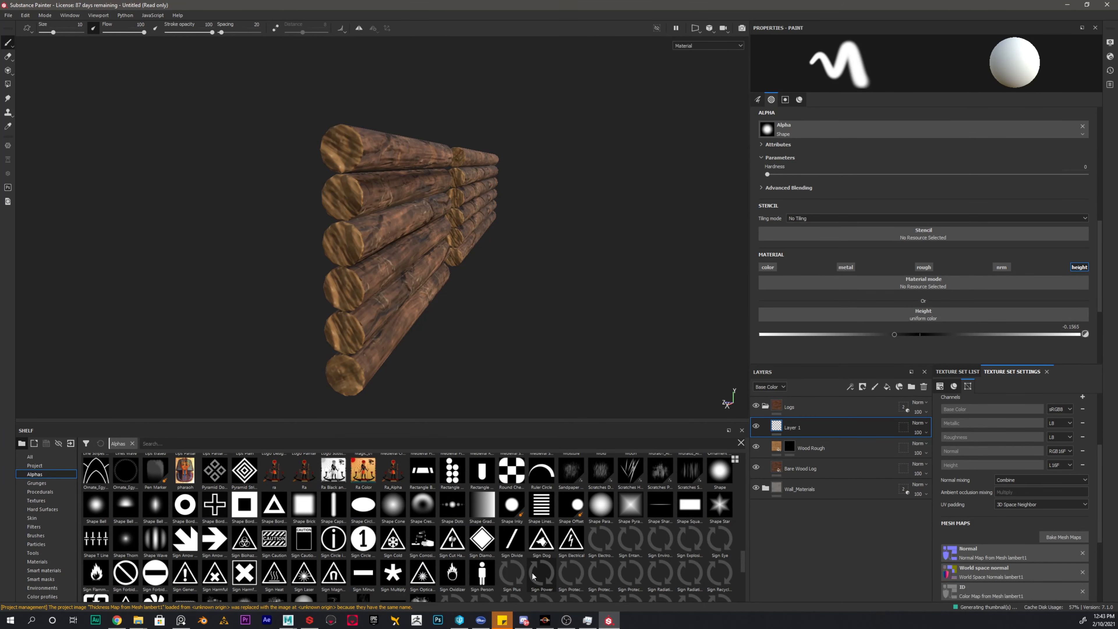
scroll(532, 575, "down", 3)
scroll(532, 571, "down", 3)
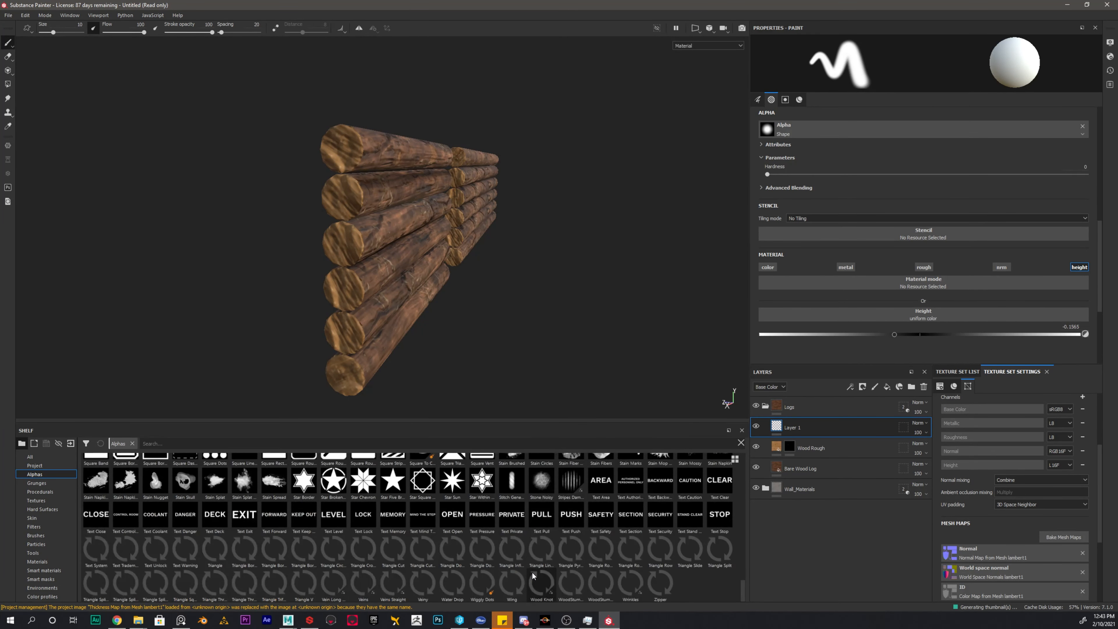
left_click(166, 443)
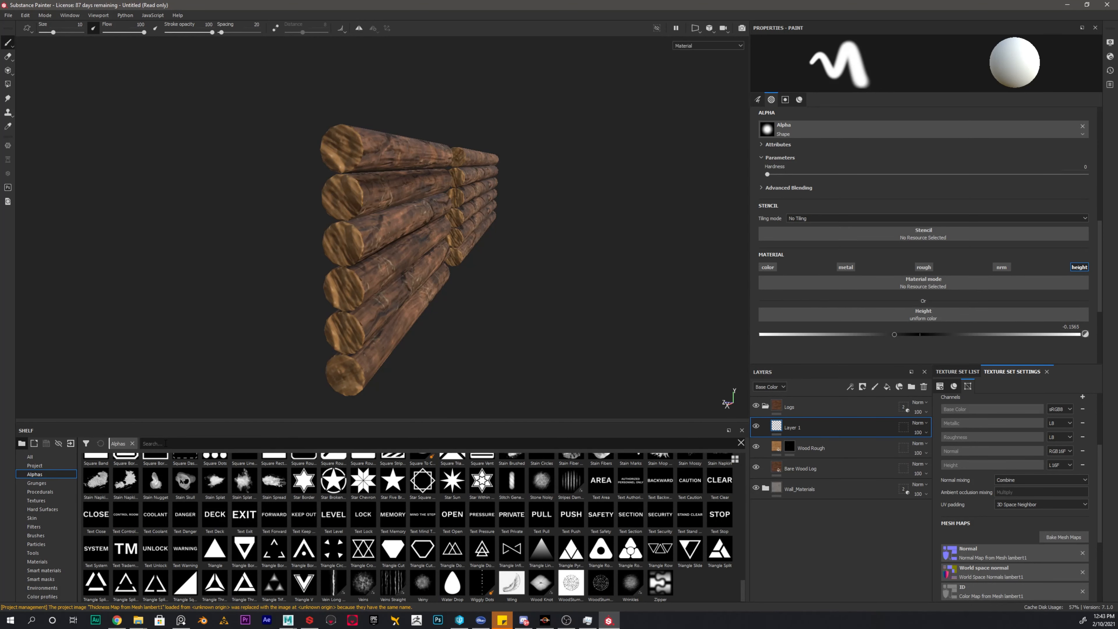
type("crac")
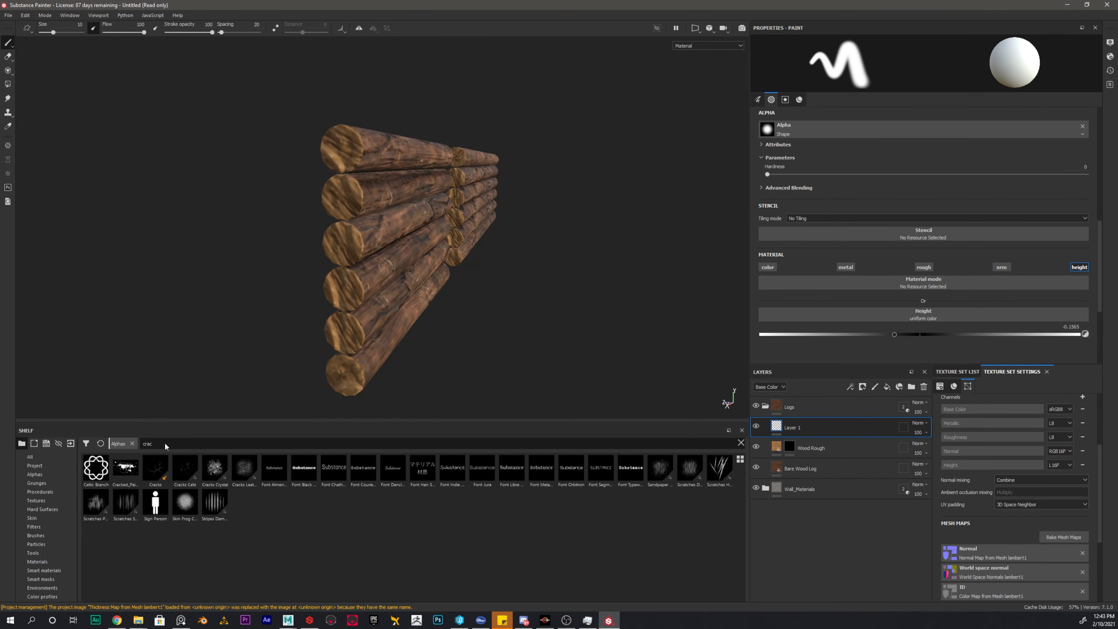
type("k")
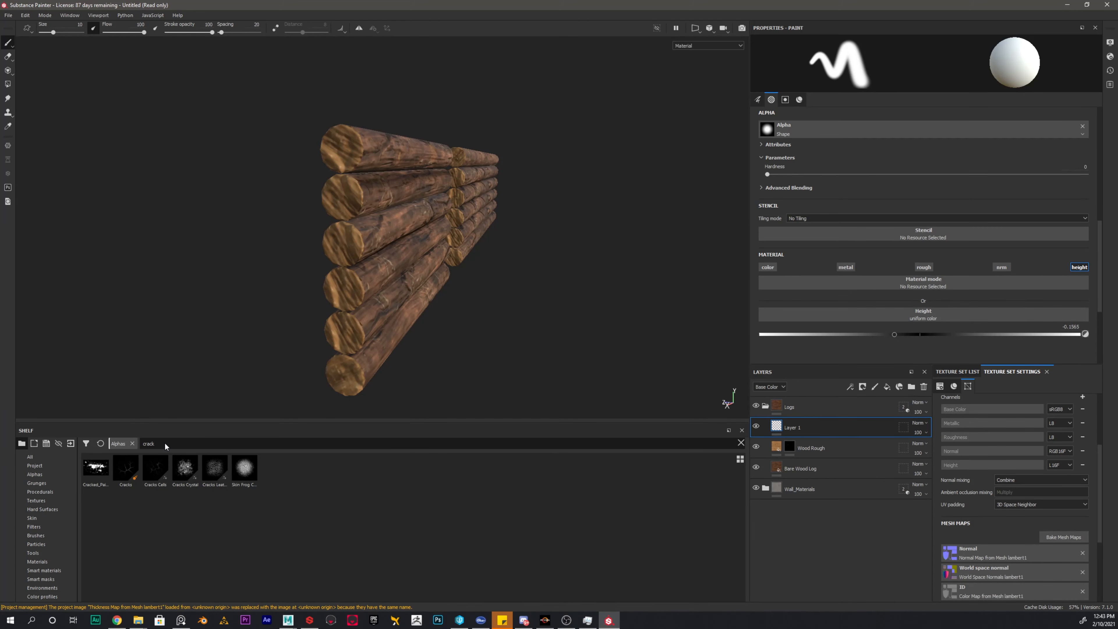
Search the alphas for "wood" and assign the black WoodStump alpha to the brush.
key("BackSpace")
key("BackSpace")
key("BackSpace")
key("BackSpace")
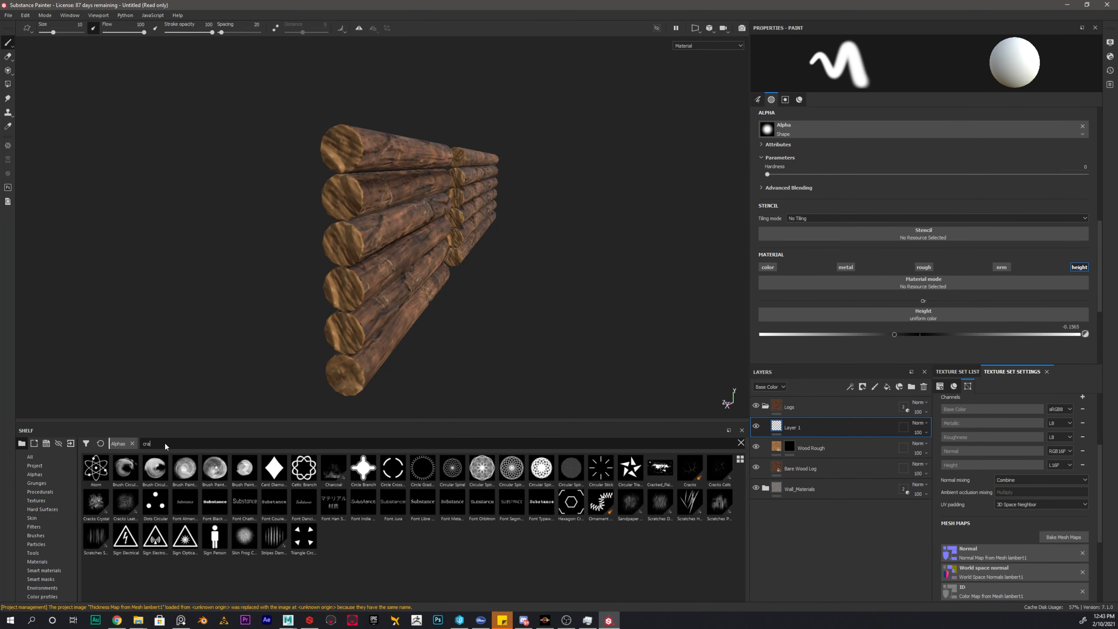
type("wo")
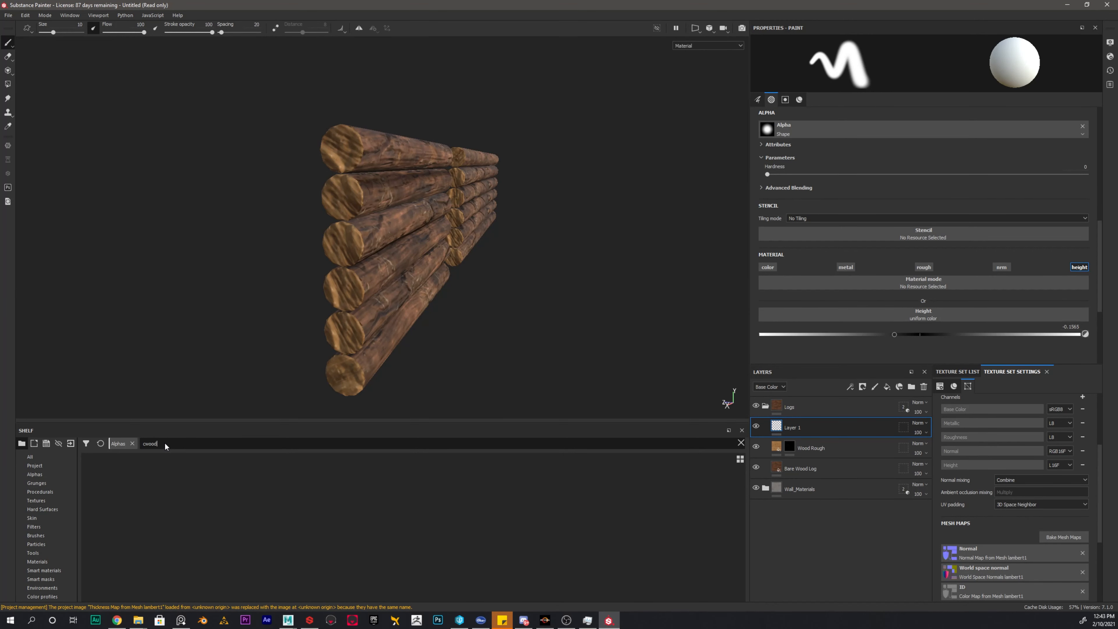
type("od")
key("ctrl+a")
type("wood")
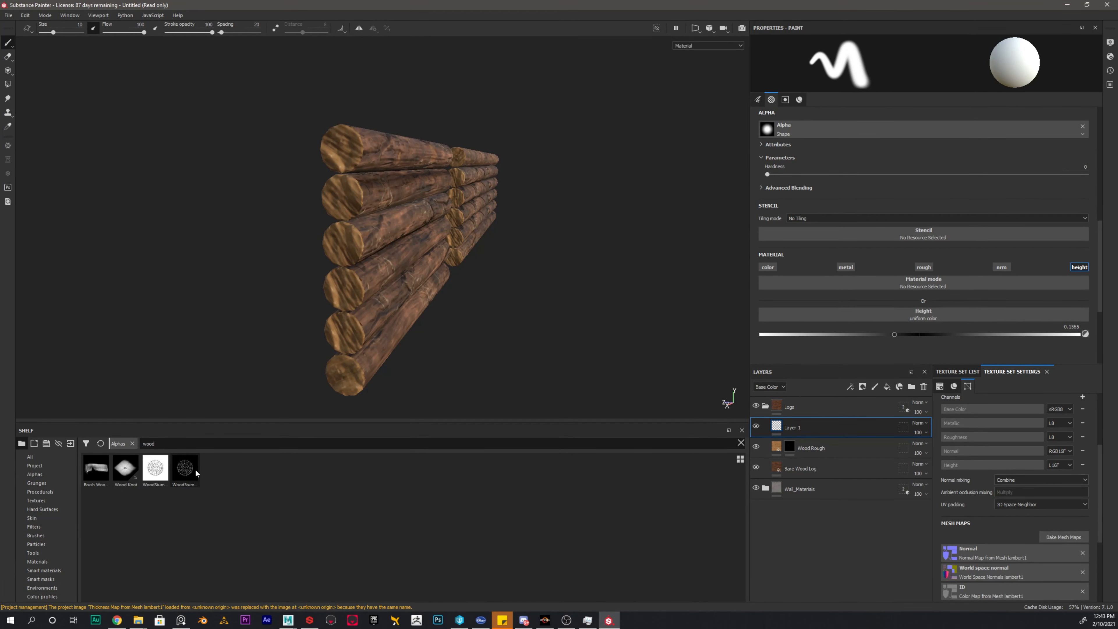
left_click(193, 466)
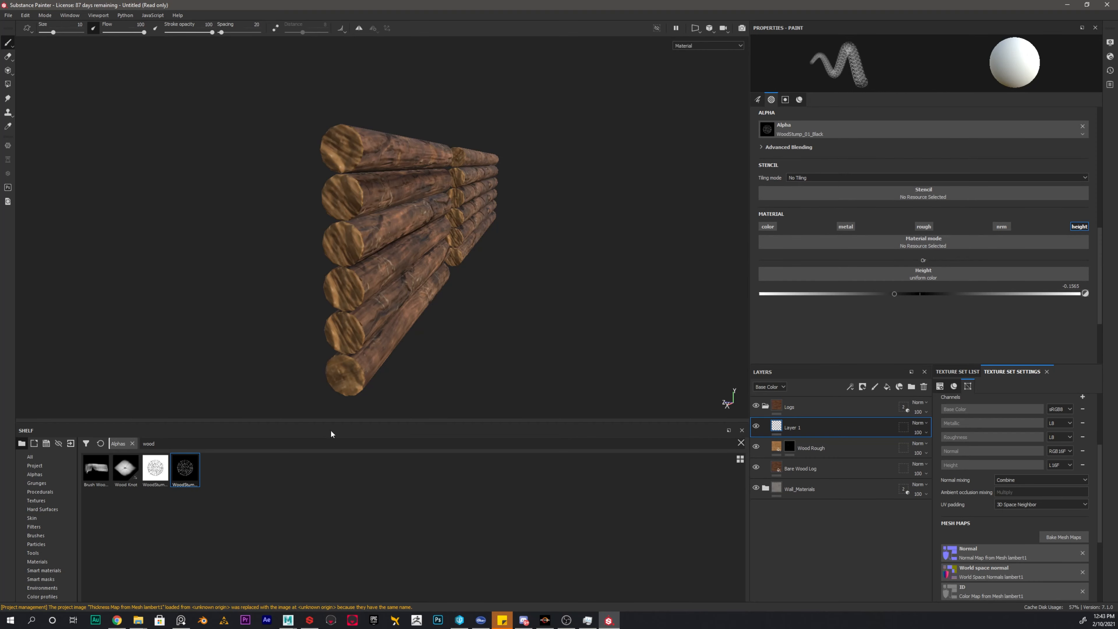
Reduce the brush size to 3.11 and stamp the wood stump alpha on the end of the uppermost log.
left_click_drag(334, 388, 350, 141, "alt")
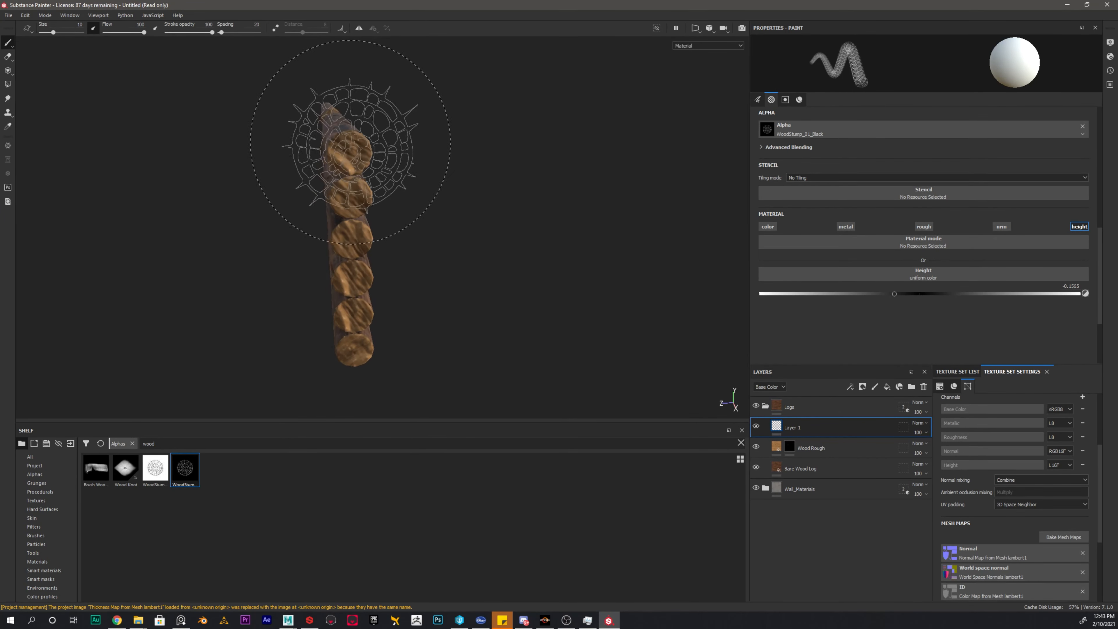
scroll(350, 142, "up", 5)
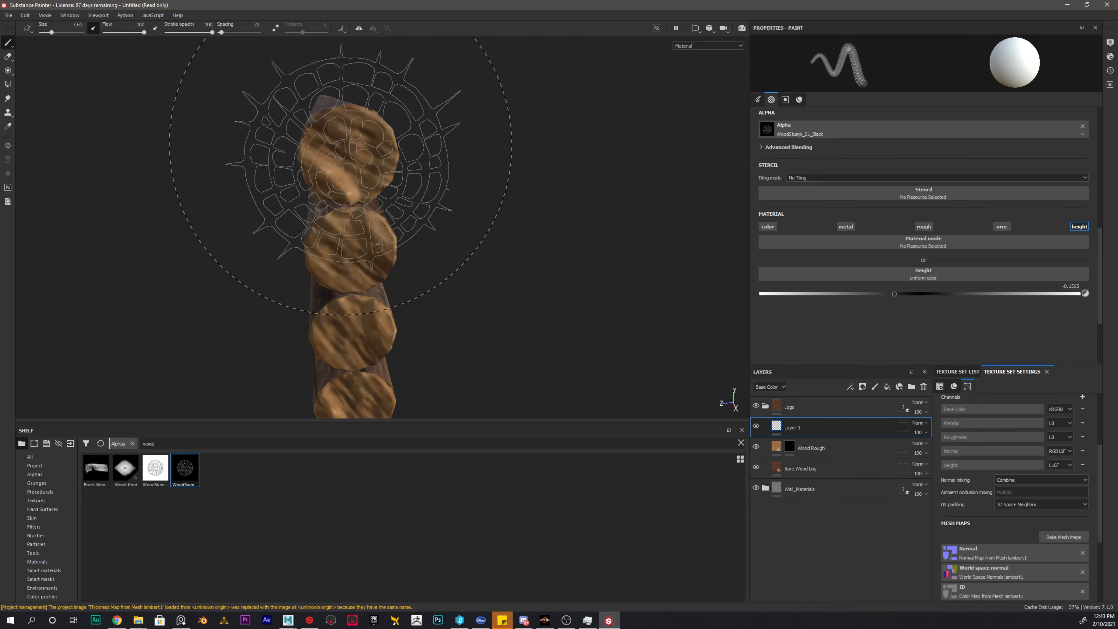
key("bracketleft")
key("bracketleft")
key("bracketleft")
key("bracketleft")
key("bracketleft")
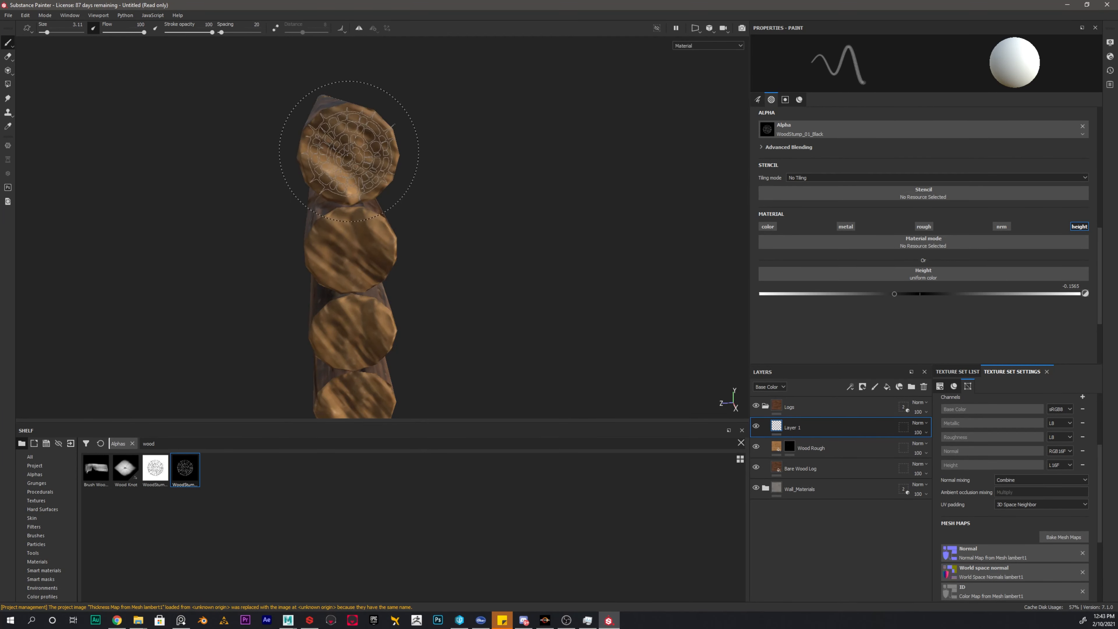
left_click(349, 151)
left_click_drag(546, 174, 535, 149, "alt")
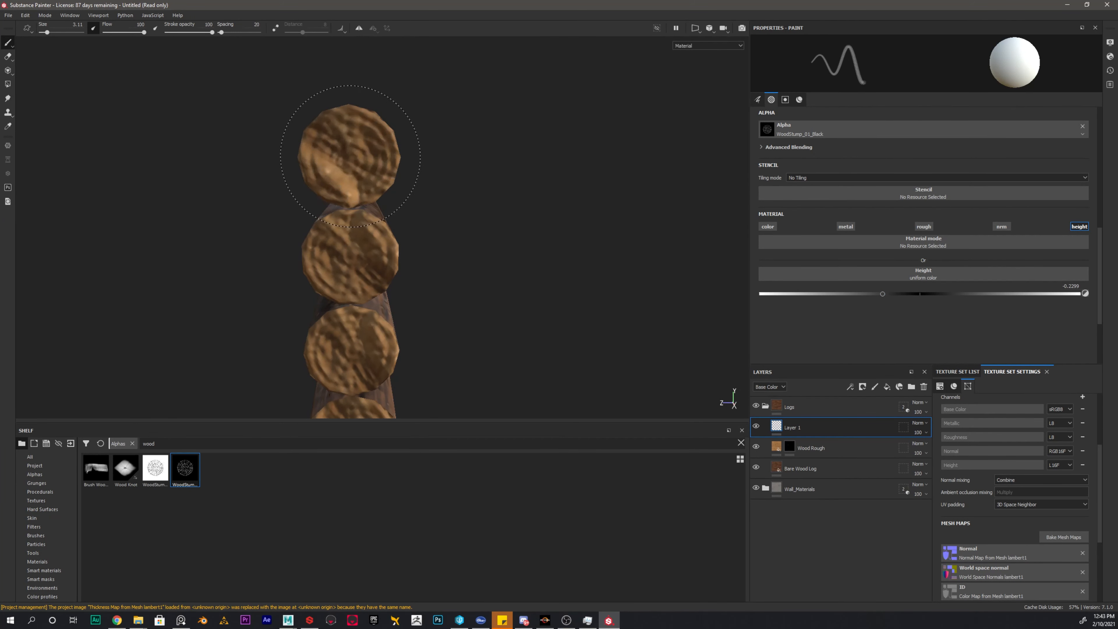
Set the brush height to about -0.49 and stamp the wood stump alpha again on the end of the uppermost log.
left_click_drag(352, 176, 328, 144, "alt")
right_click_drag(396, 160, 436, 156, "alt")
right_click_drag(467, 228, 482, 227, "alt")
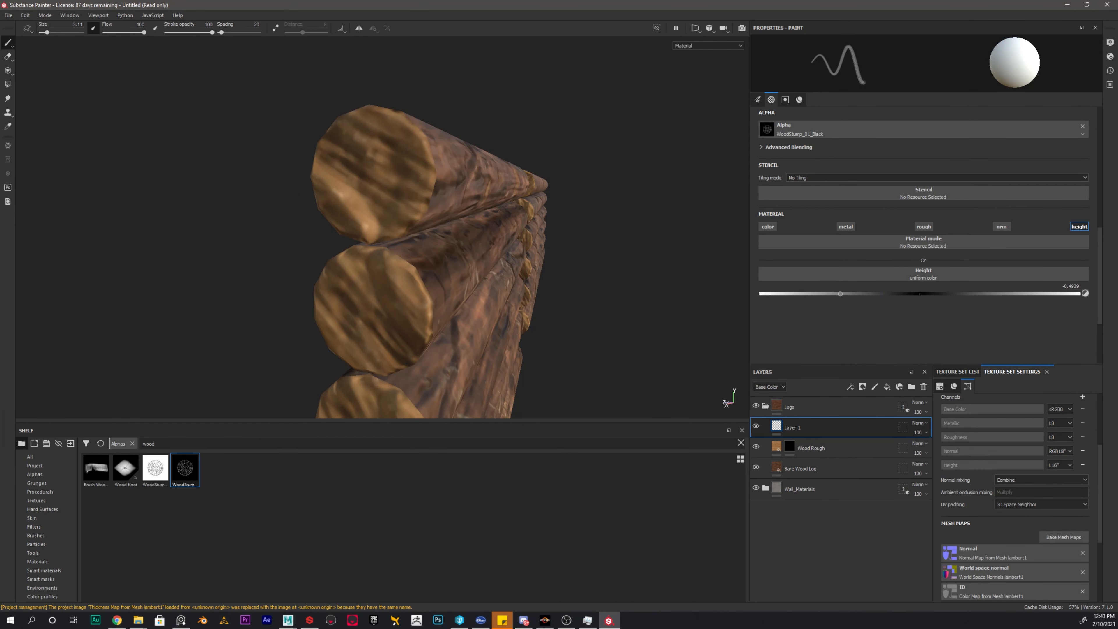
left_click(372, 170)
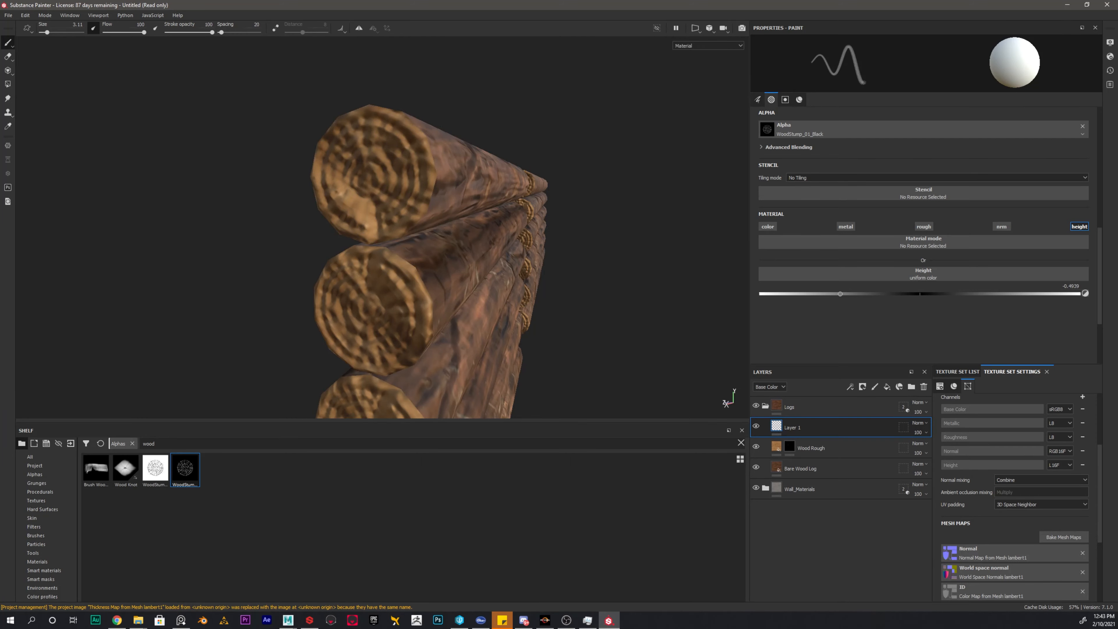
Rename the height paint layer in the Logs folder as "Detail" and collapse the folder.
right_click_drag(488, 211, 409, 229, "alt")
right_click_drag(602, 244, 589, 278, "alt")
left_click_drag(606, 245, 521, 266, "alt")
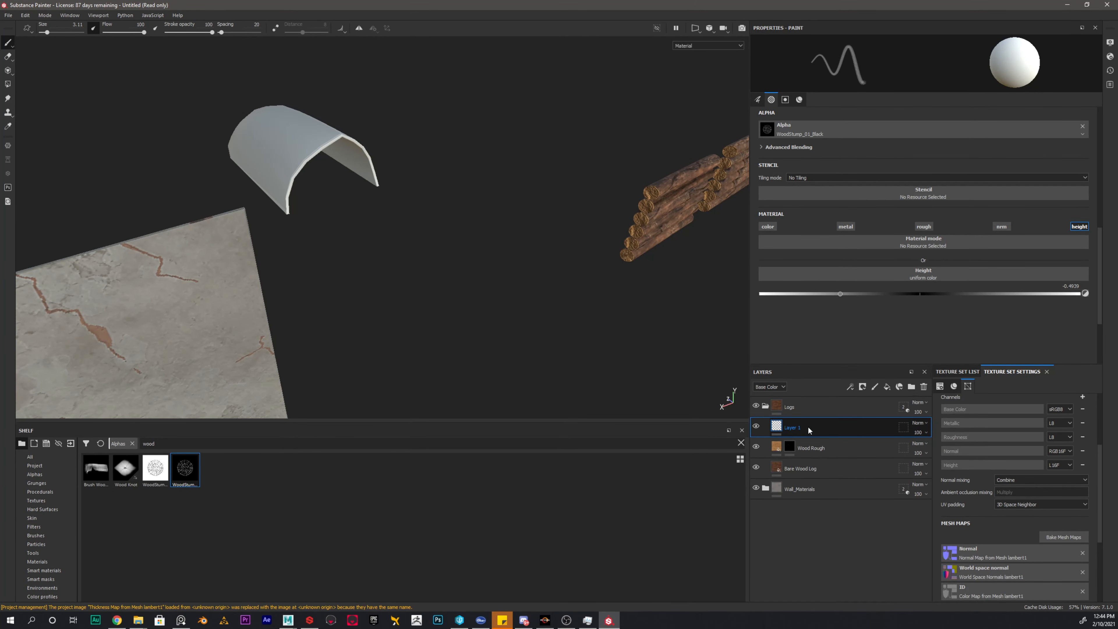
double_click(795, 428)
type("Detail")
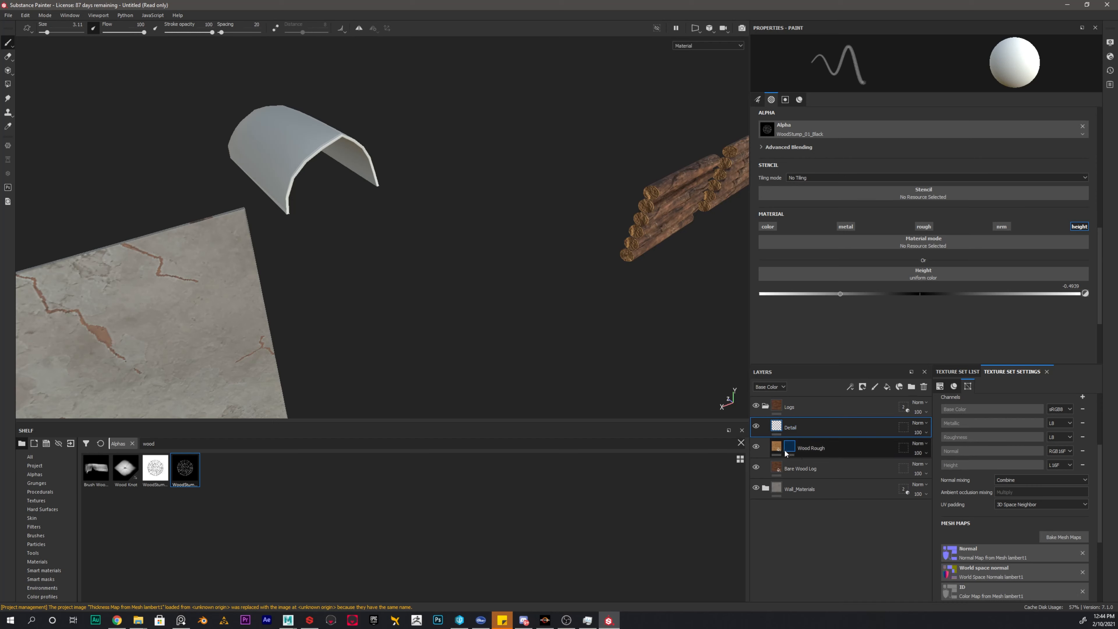
left_click(765, 407)
Search the shelf's materials for "roof" and add Medieval Slate Roof Tile as a fill layer above the Logs folder.
left_click_drag(492, 349, 585, 284, "alt")
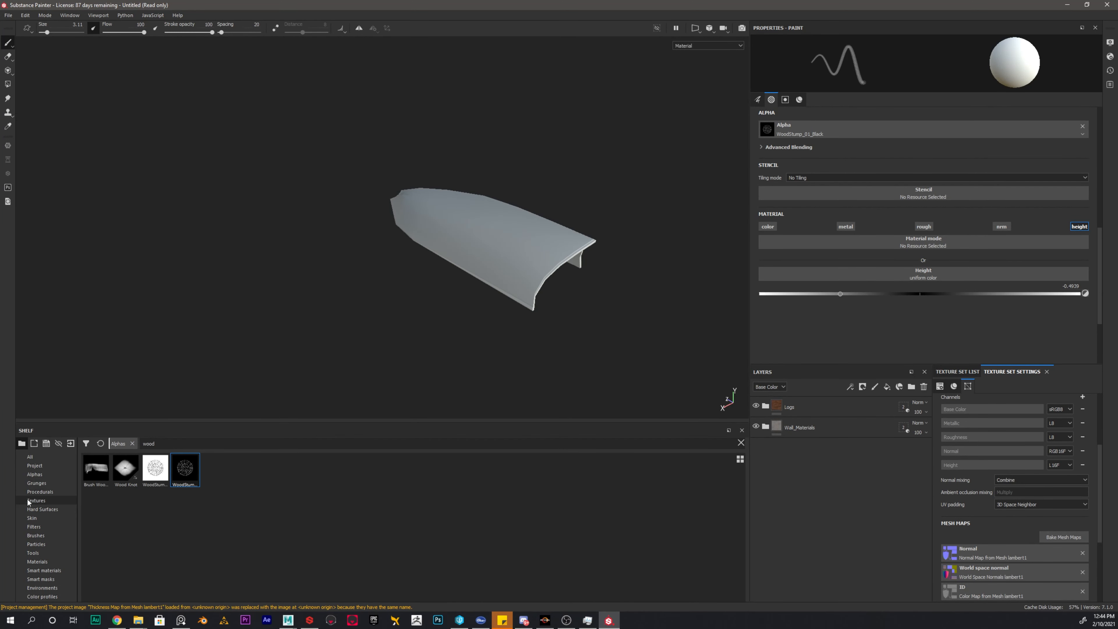
left_click(38, 561)
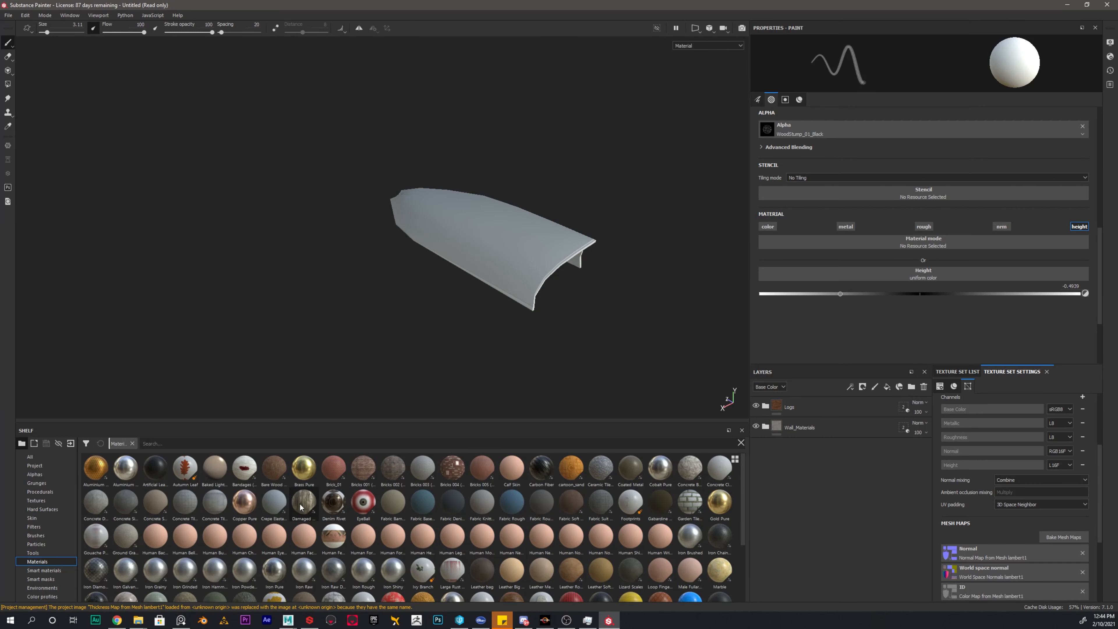
scroll(311, 505, "down", 3)
left_click(169, 442)
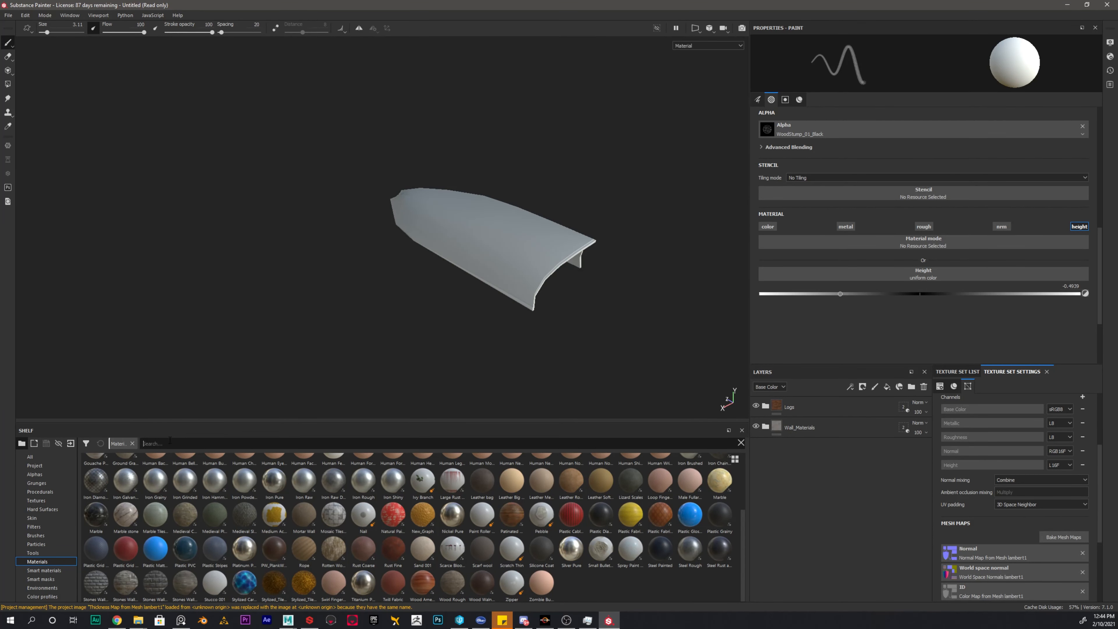
type("roof")
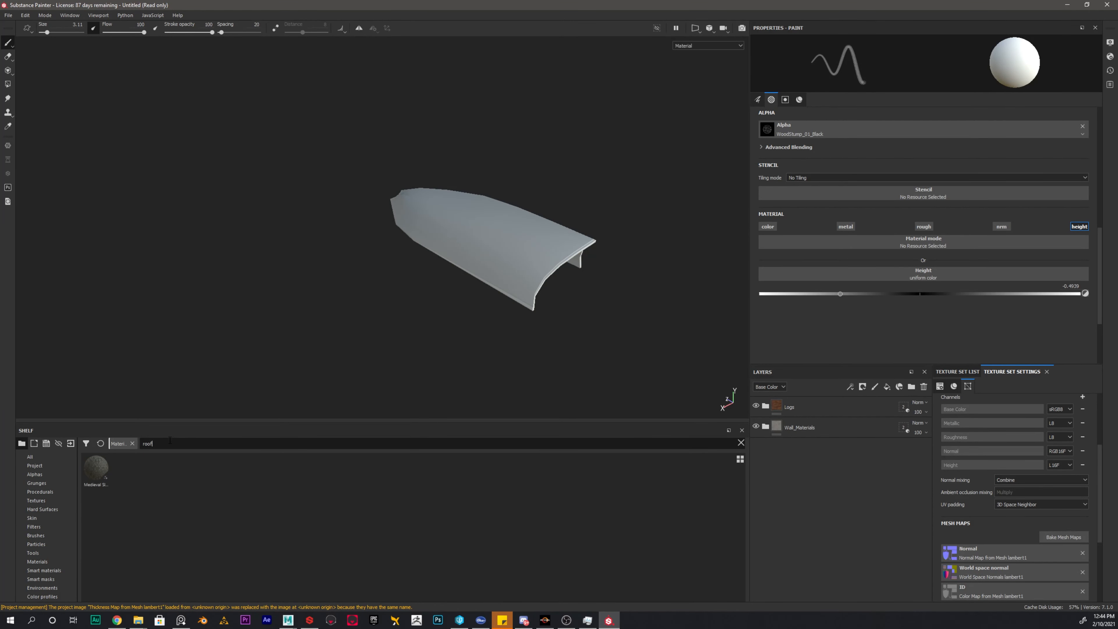
left_click_drag(96, 467, 792, 398)
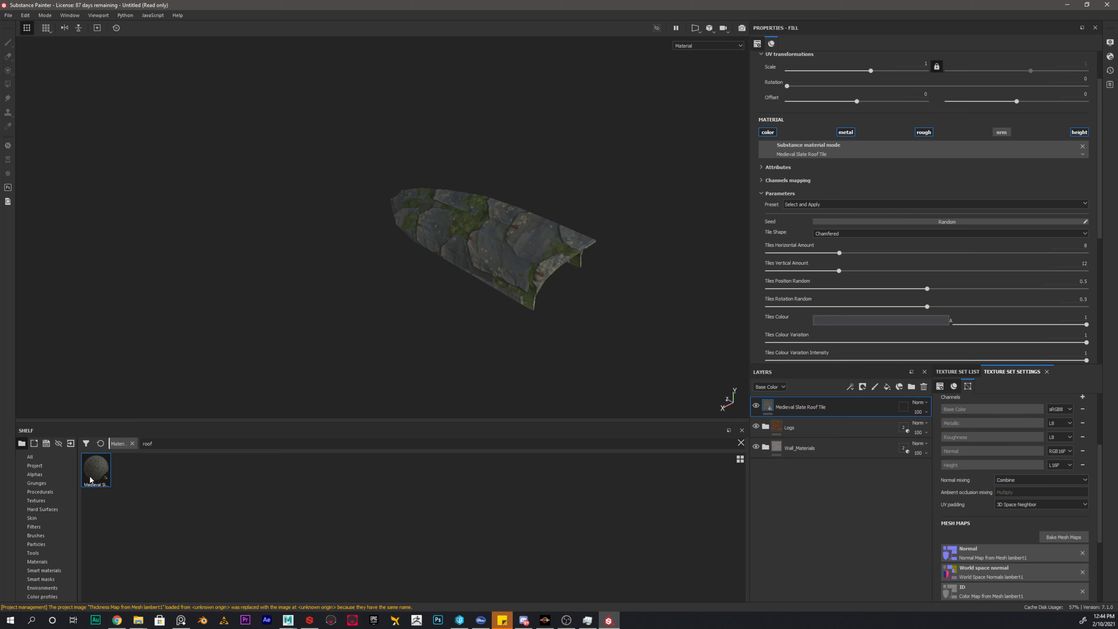
Switch to the Substance launcher, search Substance Source for "roof", browse the roof materials and minimize the launcher.
left_click(310, 620)
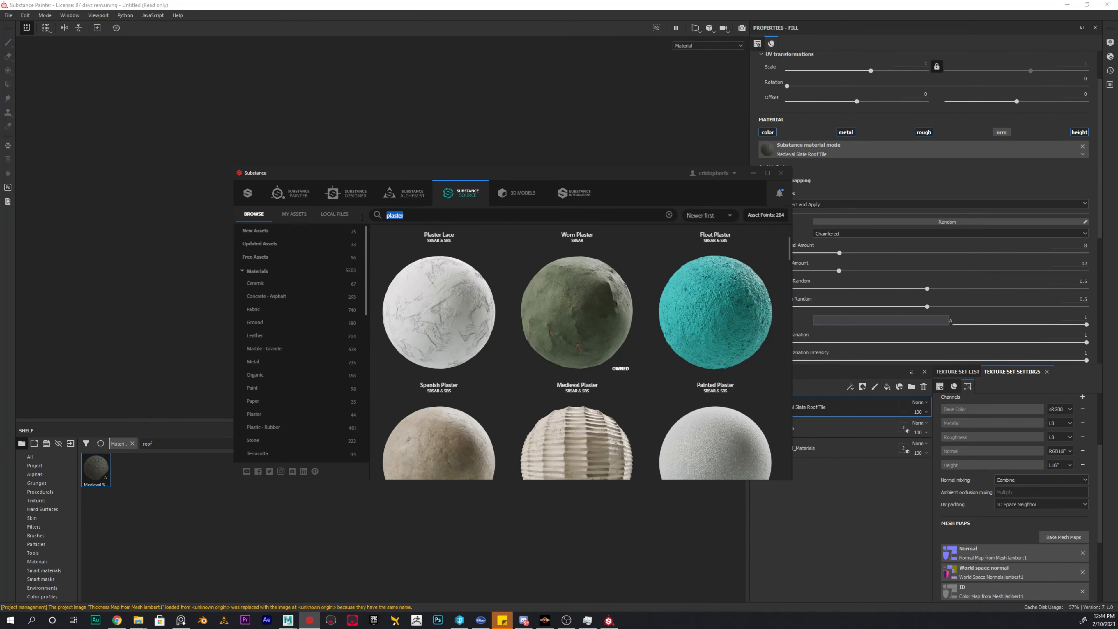
type("roof")
key("Return")
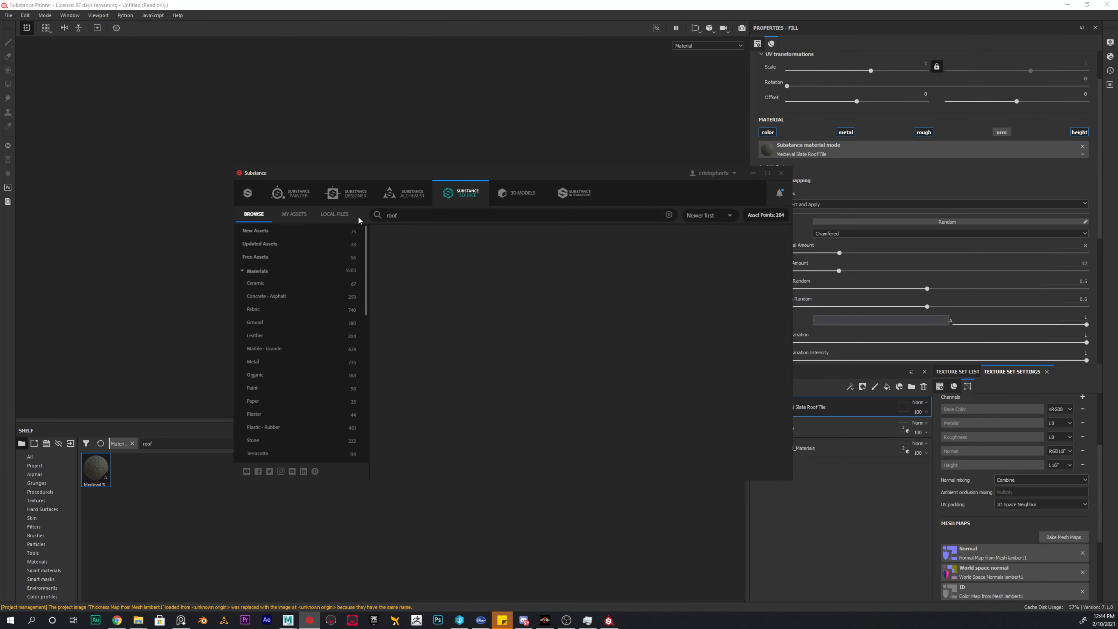
scroll(567, 268, "down", 8)
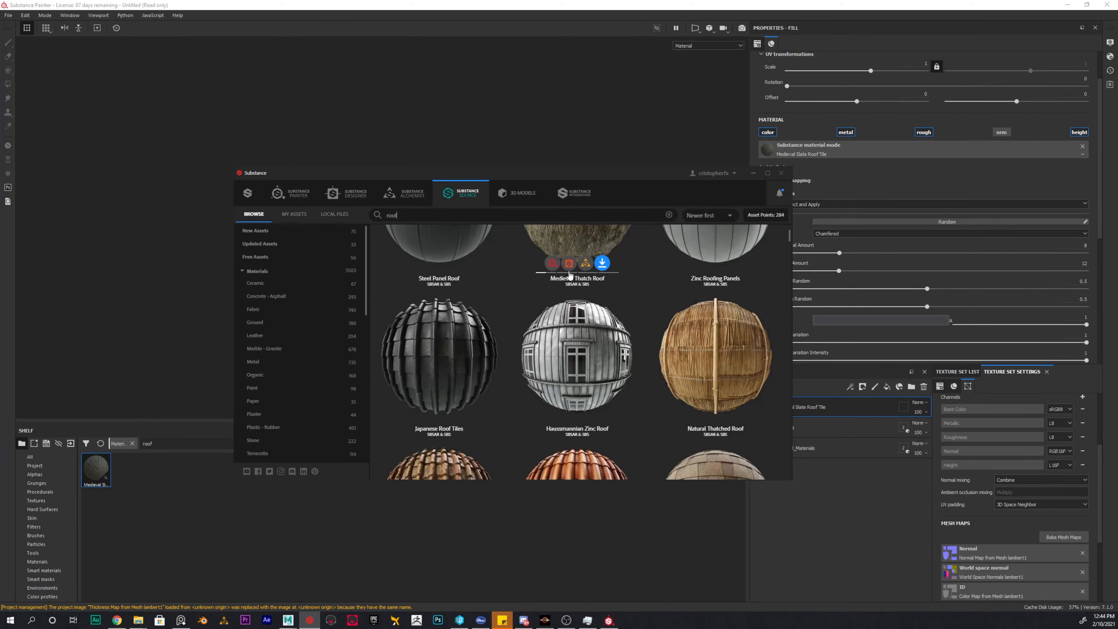
scroll(586, 300, "down", 4)
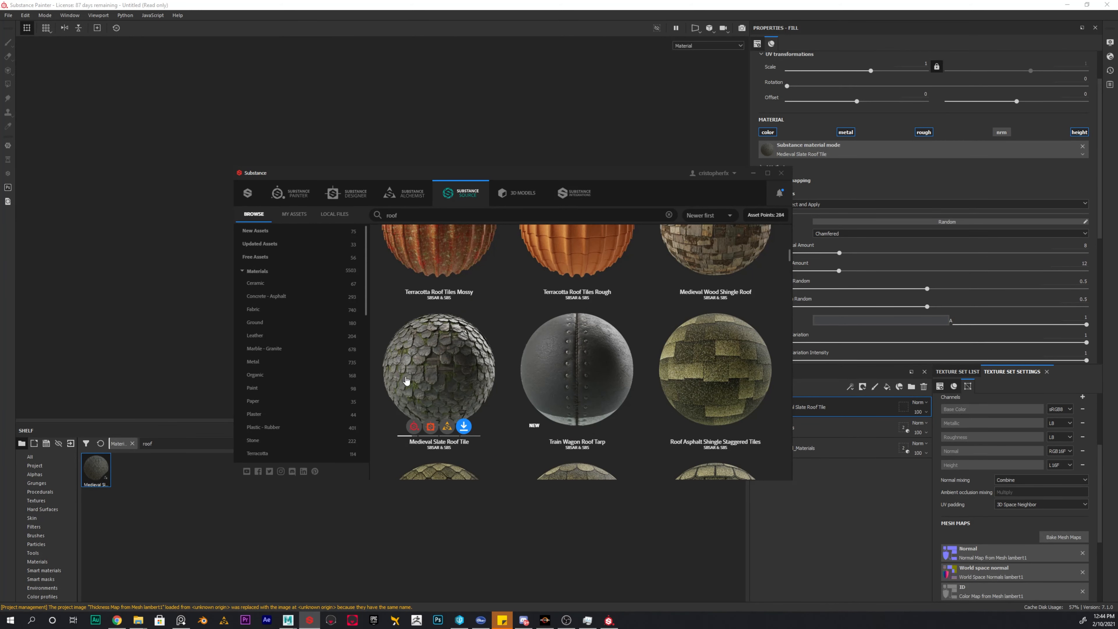
left_click(754, 174)
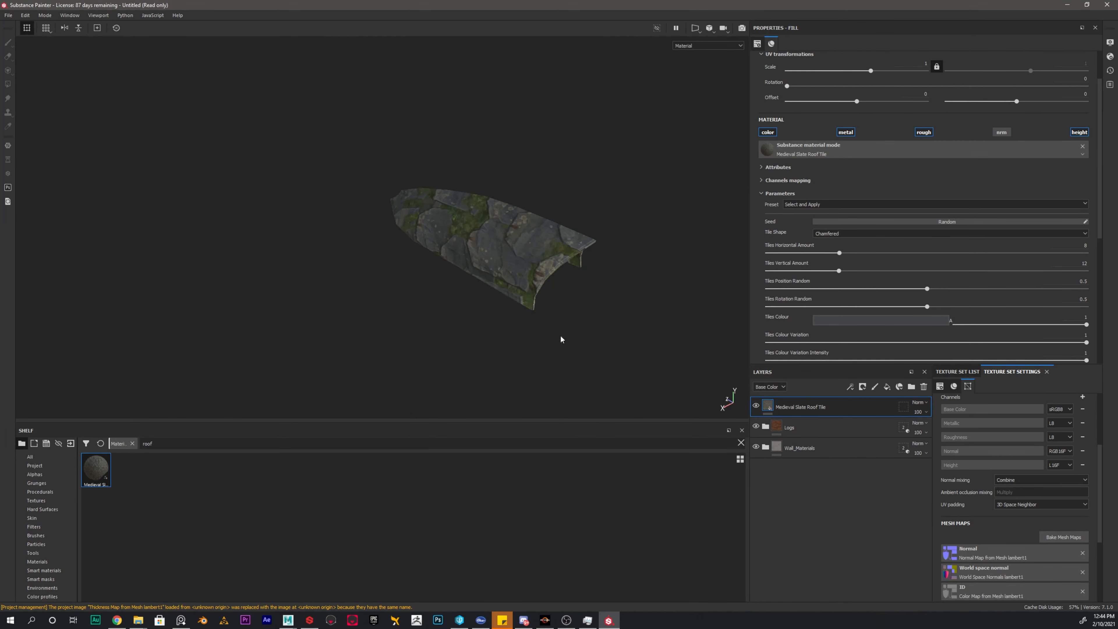
left_click_drag(483, 268, 536, 360, "alt")
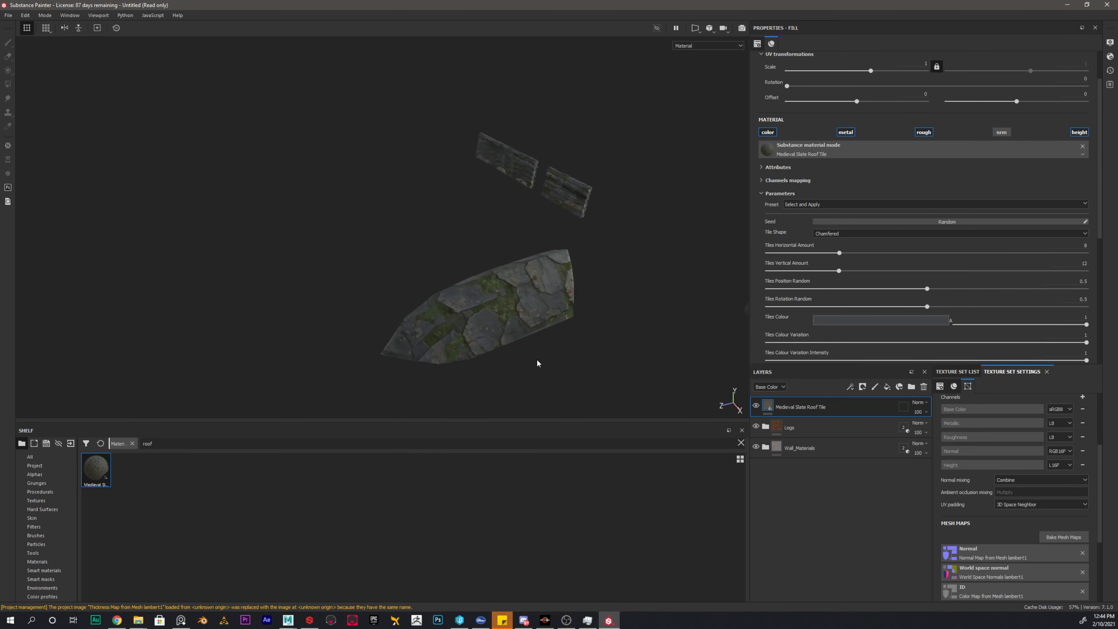
scroll(528, 350, "up", 3)
left_click(902, 407)
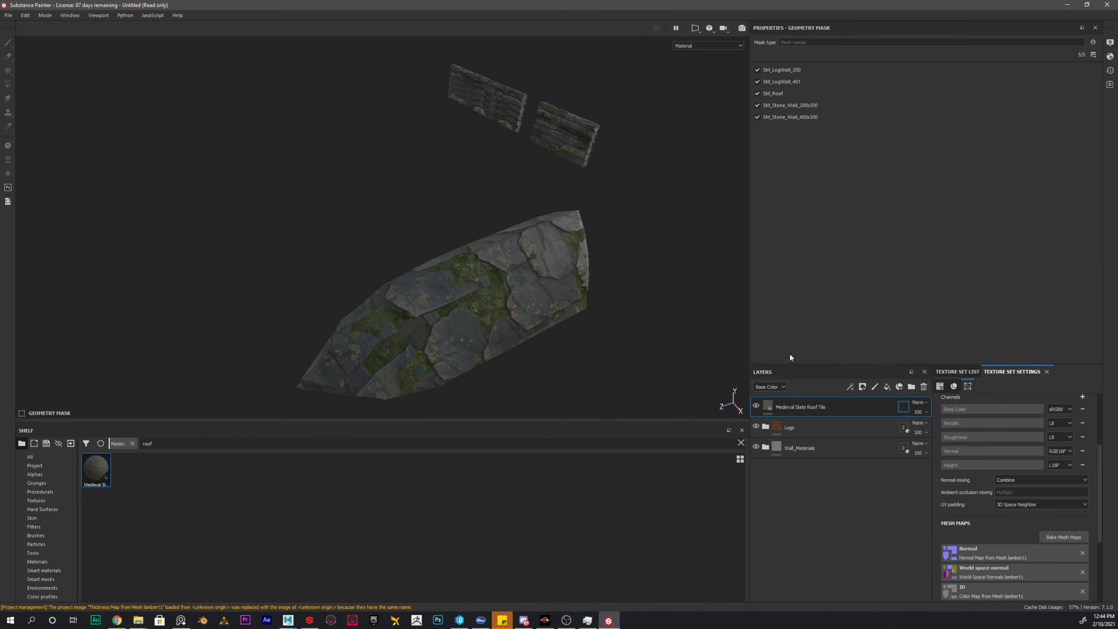
left_click(768, 406)
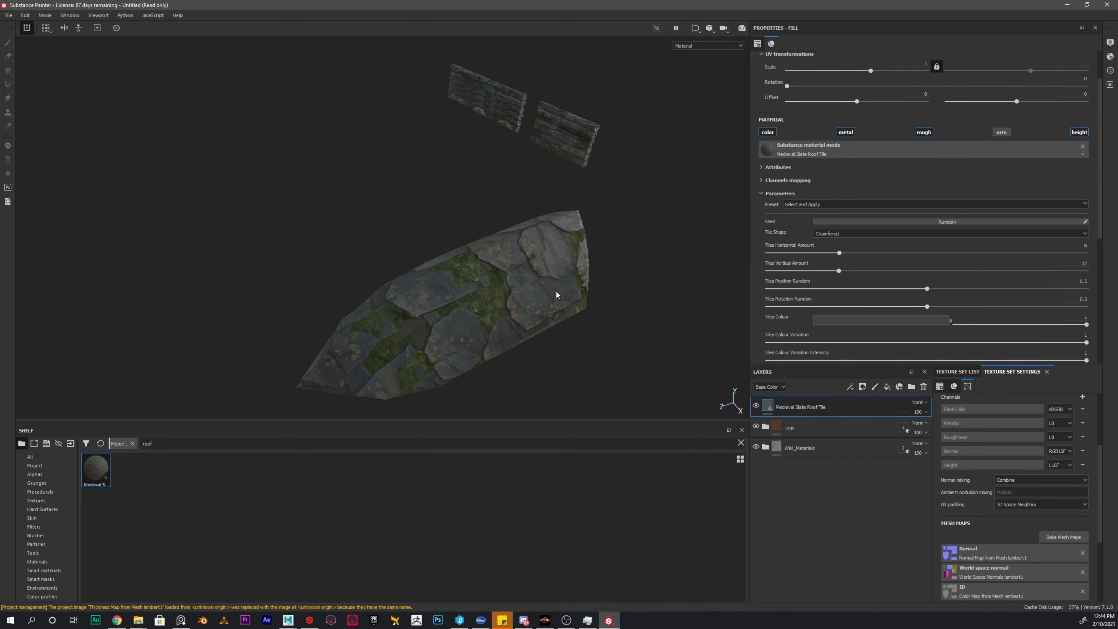
Group the Medieval Slate Roof Tile layer into a new folder named "Roof".
key("ctrl")
left_click_drag(668, 379, 604, 324, "alt")
key("ctrl")
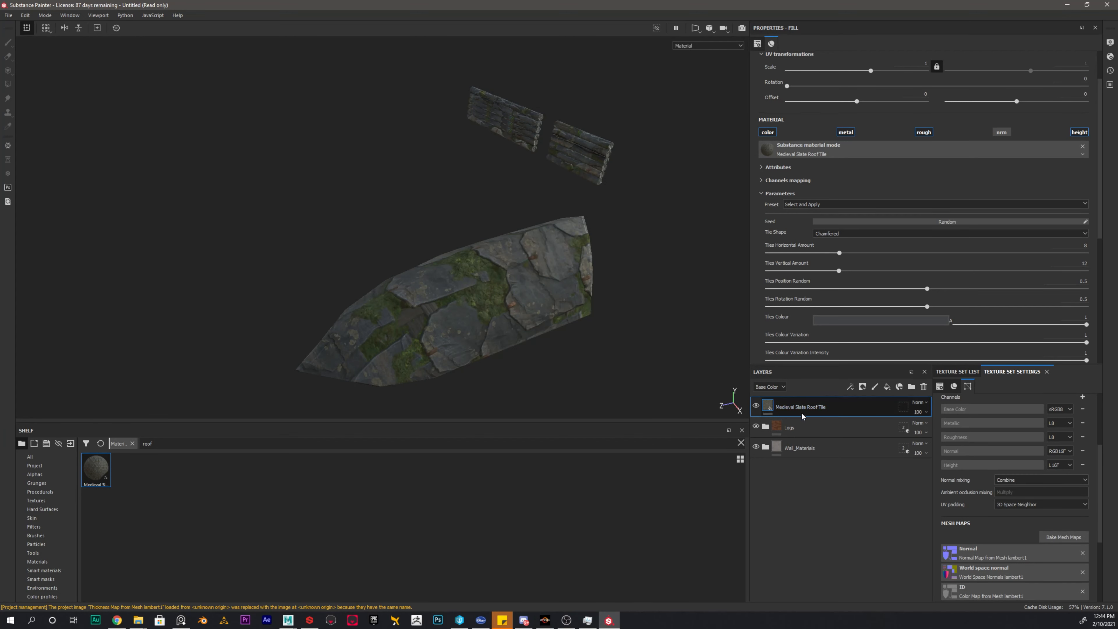
key("ctrl+g")
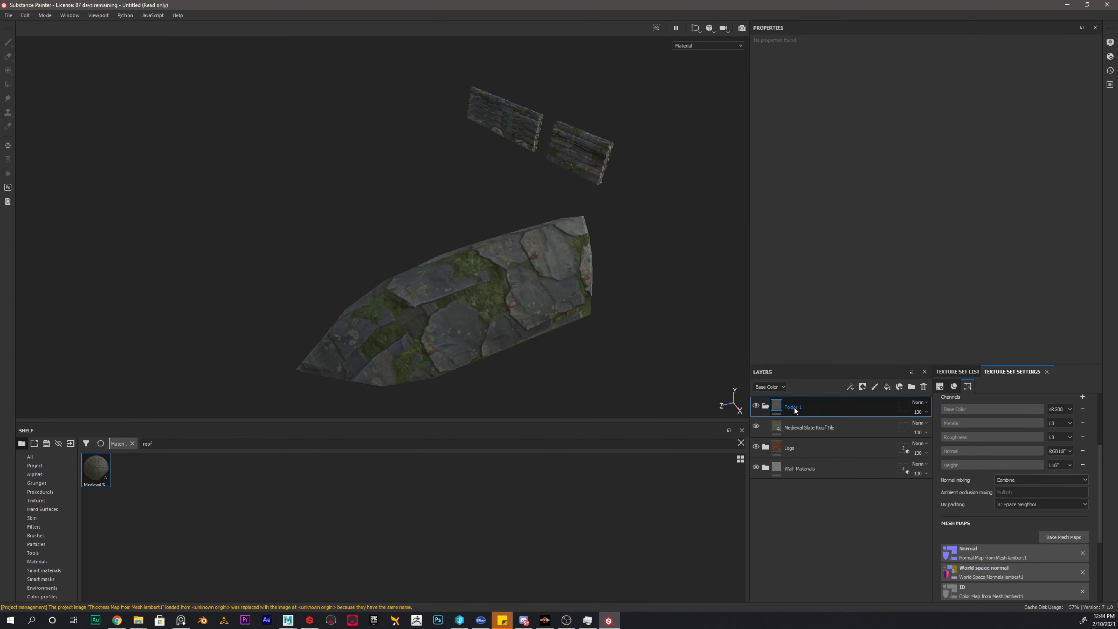
double_click(797, 406)
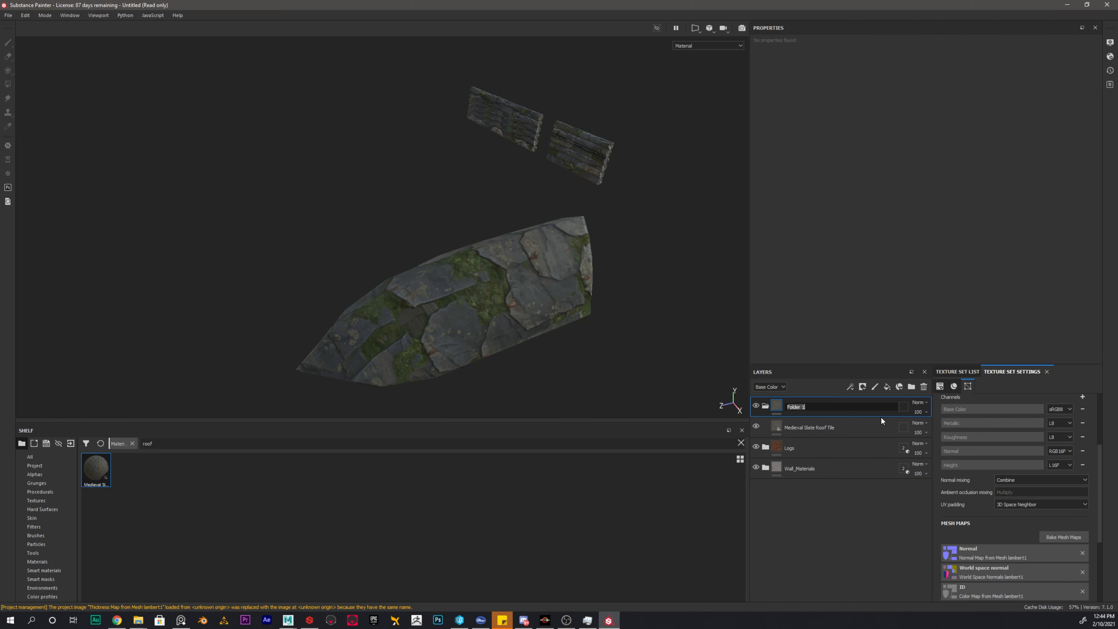
type("Roof")
key("Return")
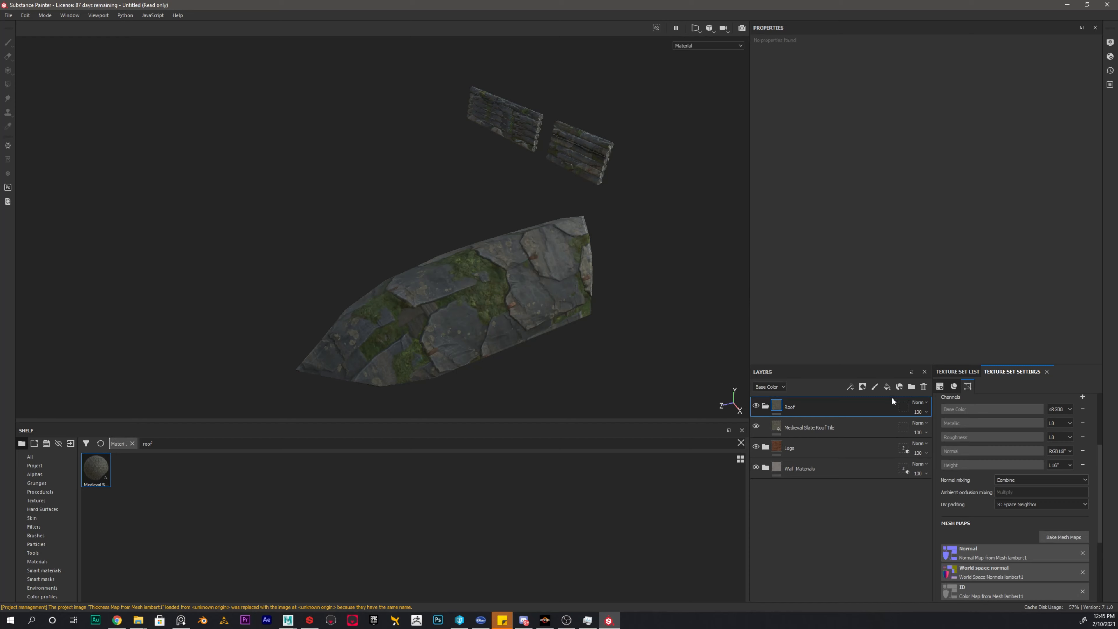
Set the Medieval Slate Roof Tile layer's UV rotation to 90 and its Tiles Horizontal Amount to 10.
left_click(816, 426)
left_click_drag(602, 270, 607, 229, "alt")
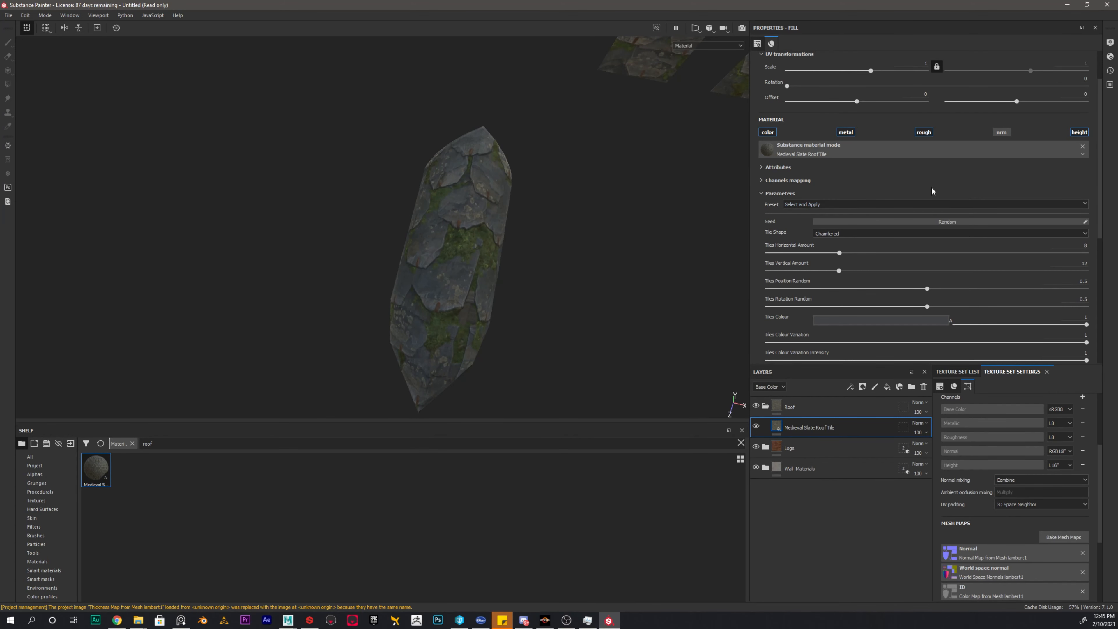
left_click(1074, 79)
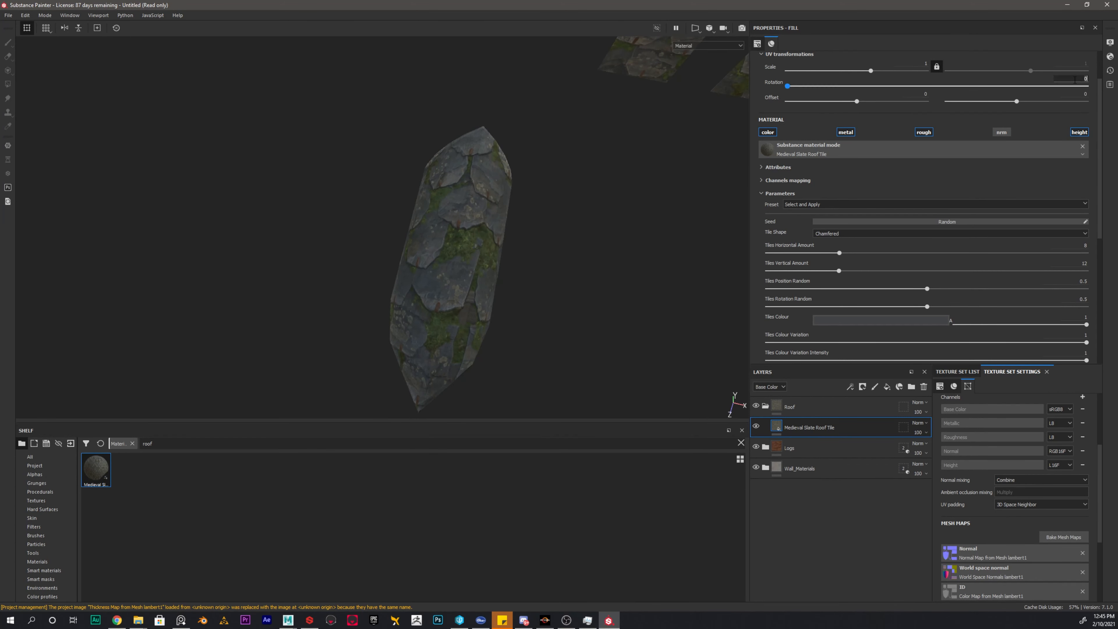
type("90")
key("Return")
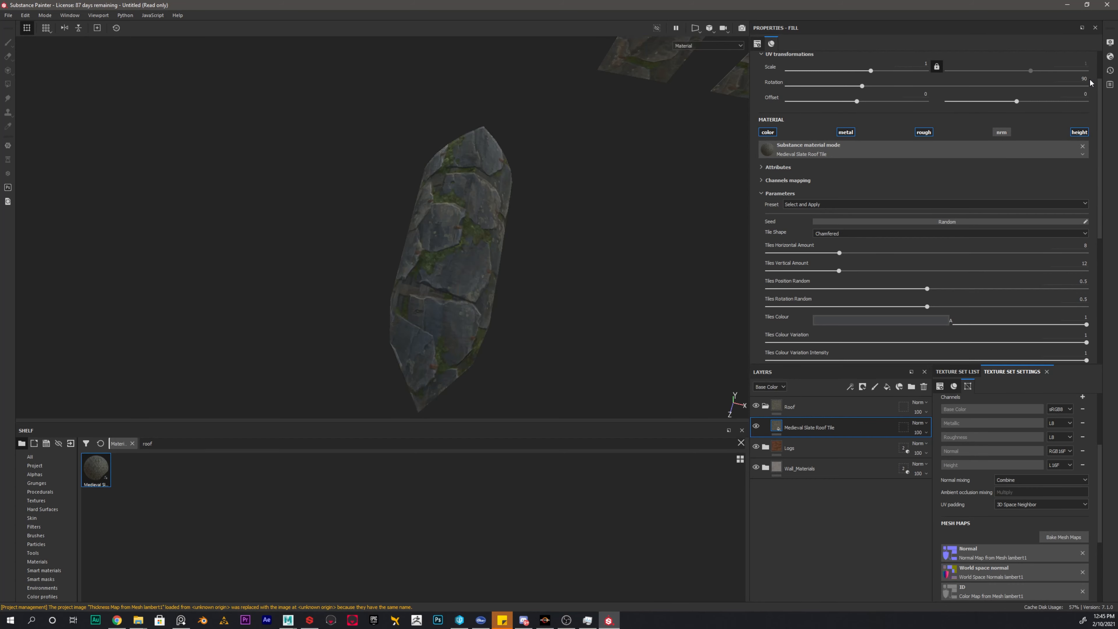
left_click_drag(603, 69, 299, 87, "alt")
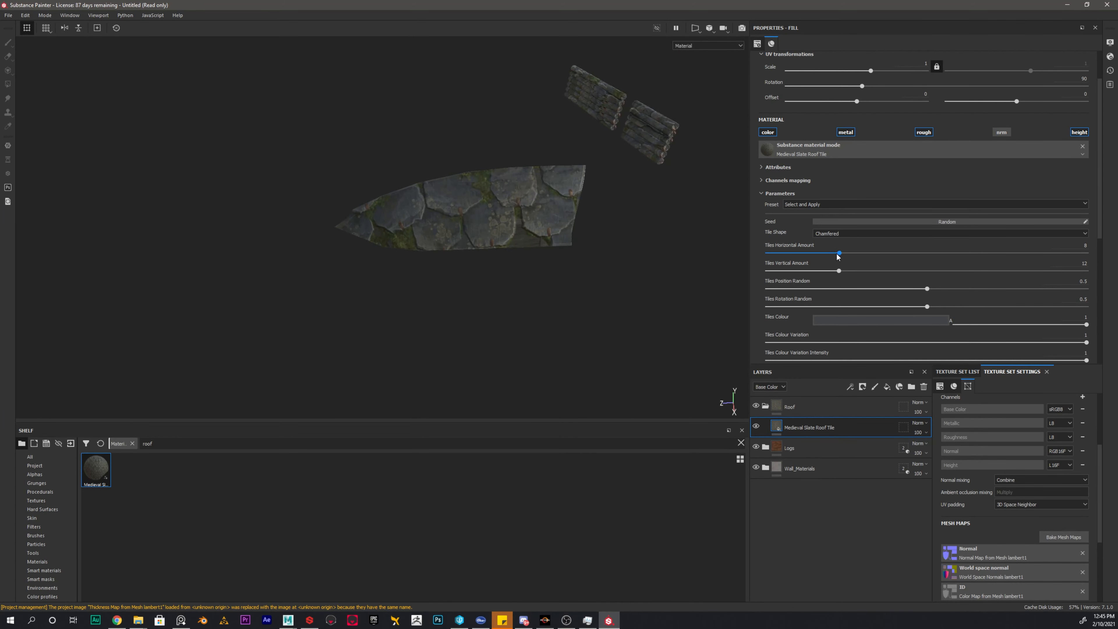
left_click_drag(840, 254, 851, 254)
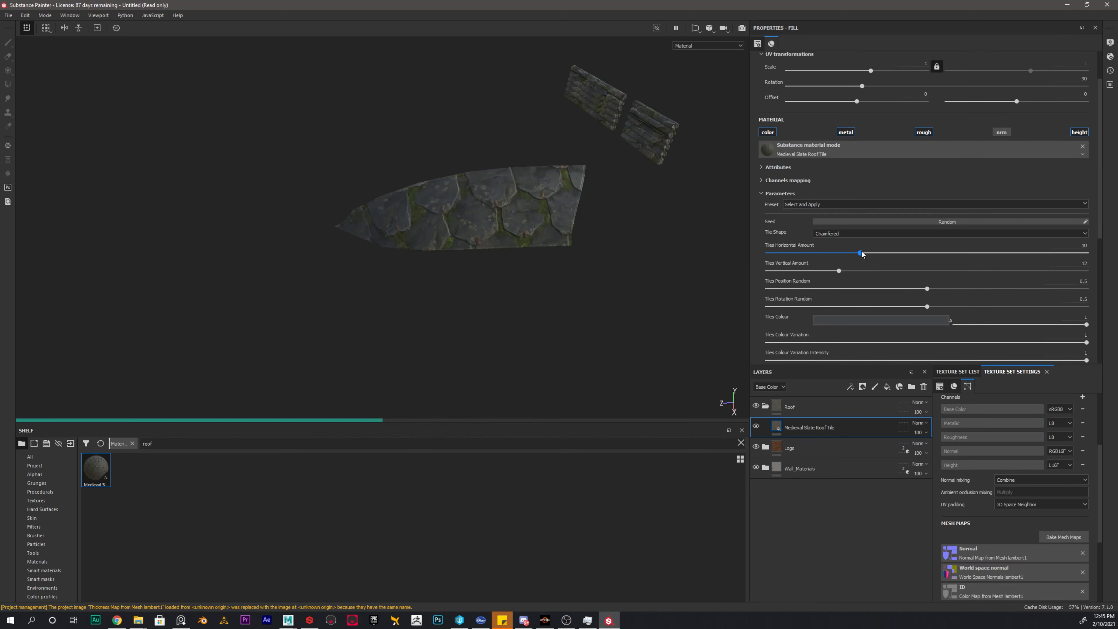
Restrict the Roof folder's geometry mask to SM_Roof, excluding both log walls and both stone walls.
left_click(903, 406)
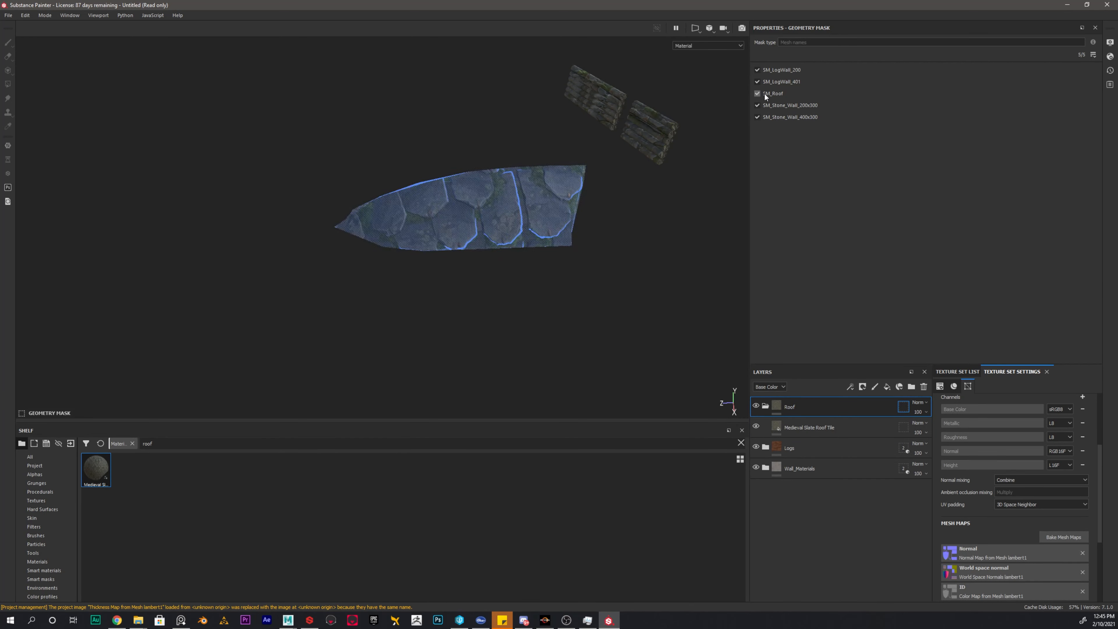
left_click(758, 82)
left_click(757, 70)
left_click(757, 106)
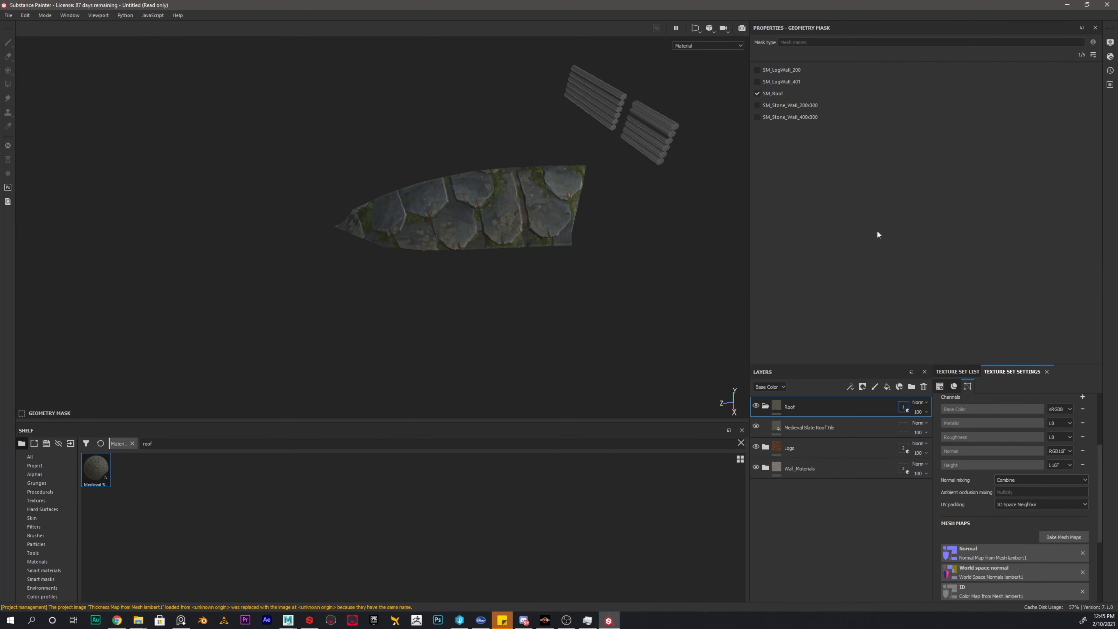
left_click_drag(562, 187, 506, 189, "alt")
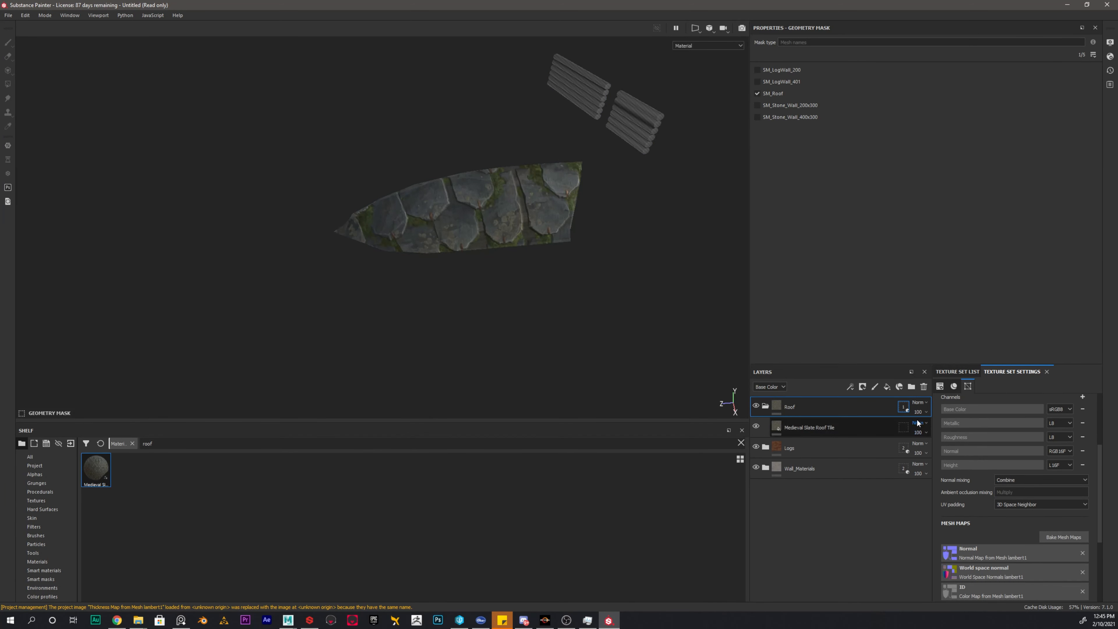
Set the Medieval Slate Roof Tile layer's Tiles Horizontal Amount to 15 and Tiles Vertical Amount to 18.
left_click(782, 426)
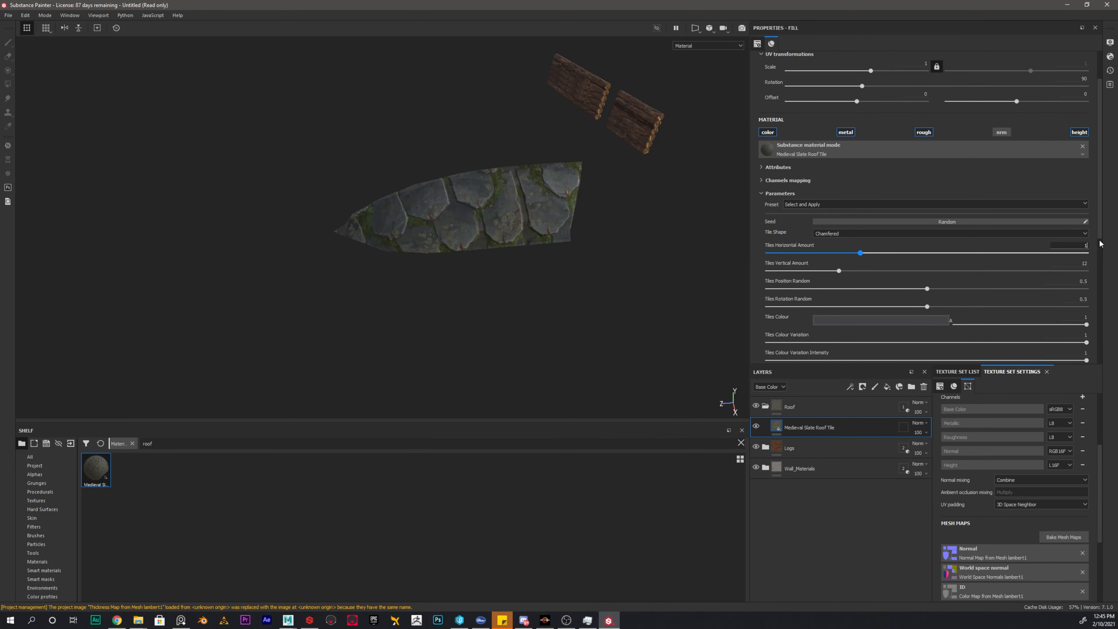
type("5")
key("Return")
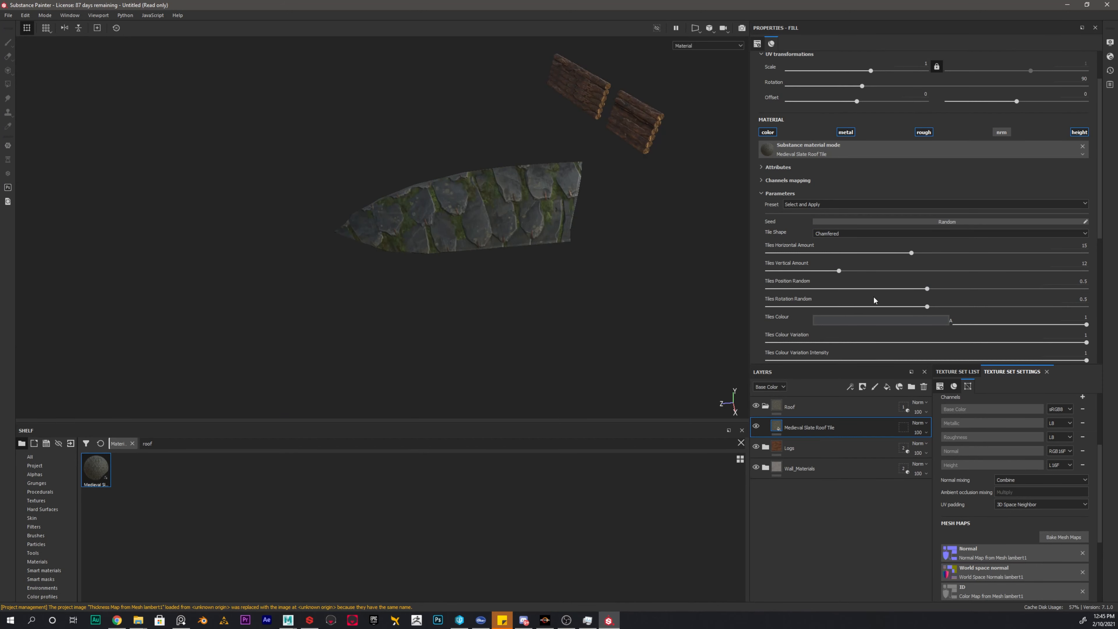
left_click(1077, 263)
type("18")
key("Return")
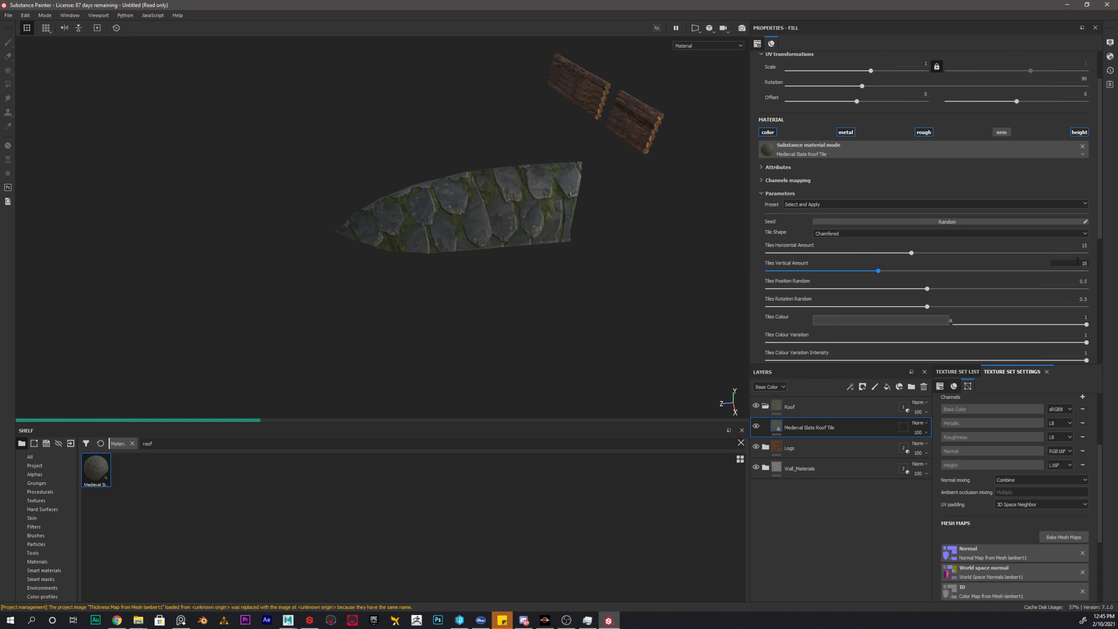
Try a Tiles Position Random value of 0.57 on the slate roof tiles and undo that change.
left_click_drag(486, 204, 673, 164, "alt")
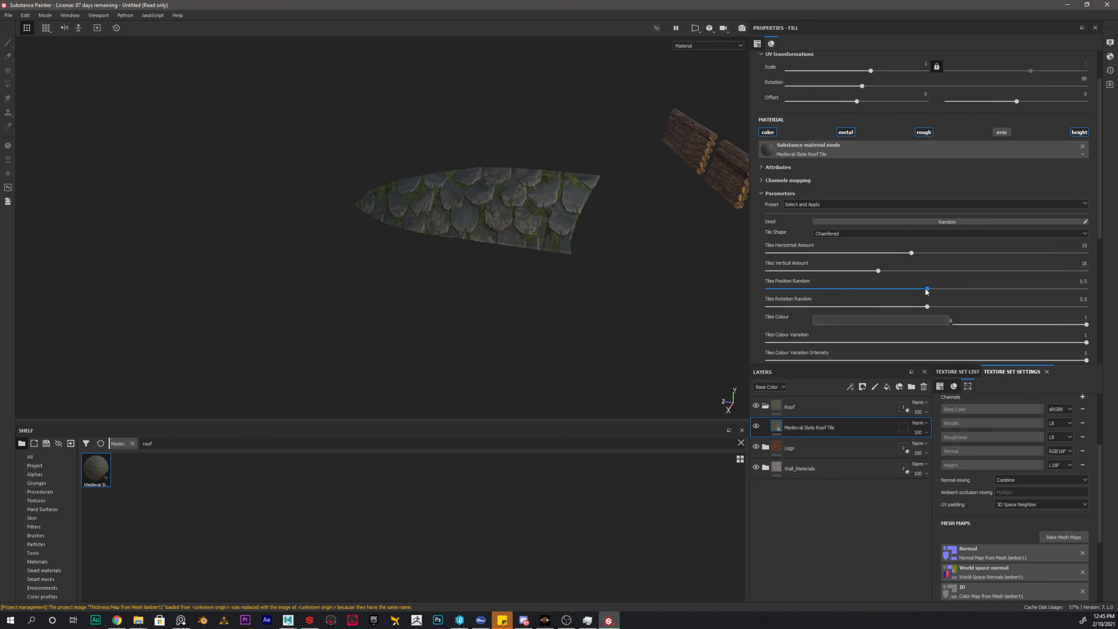
left_click_drag(927, 289, 949, 288)
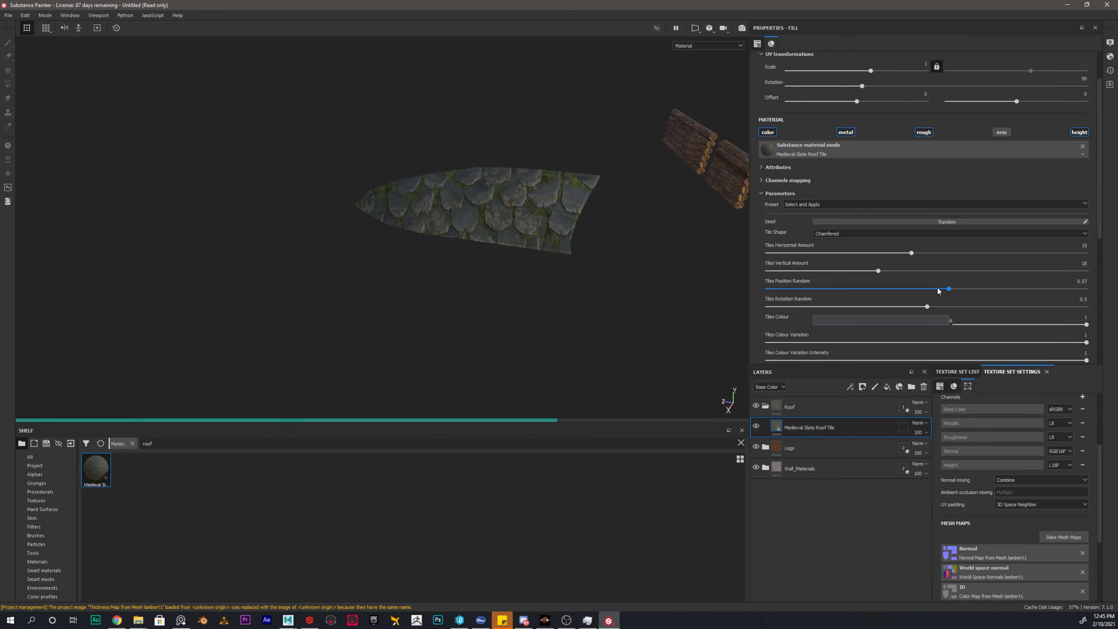
key("ctrl+z")
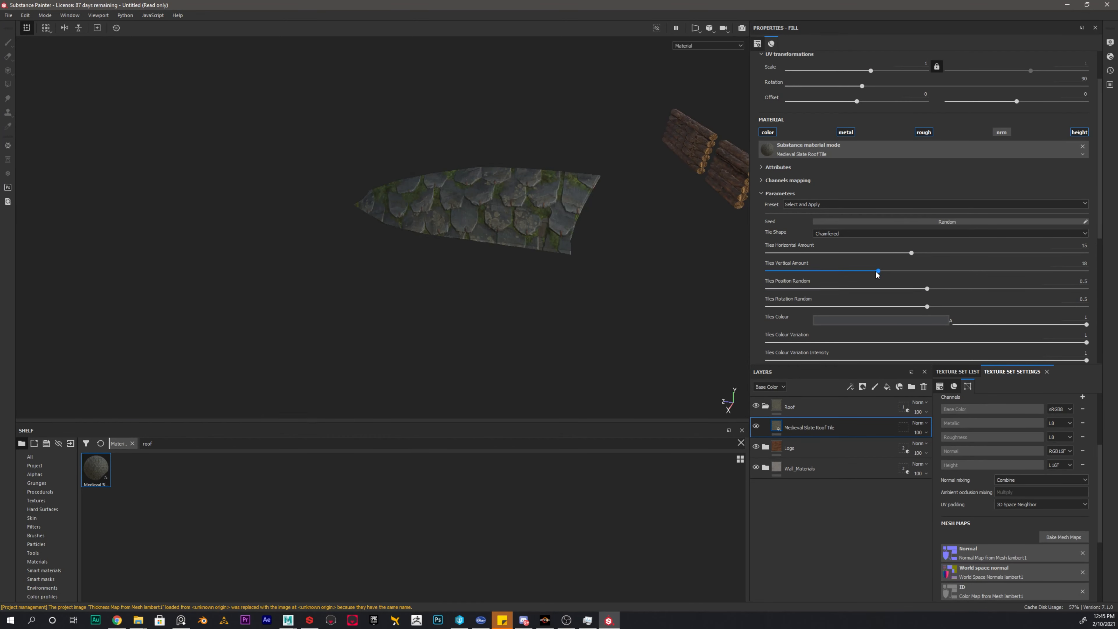
Set the Medieval Slate Roof Tile layer's Tiles Vertical Amount to 46 and Tiles Horizontal Amount to 13.
left_click_drag(878, 270, 968, 272)
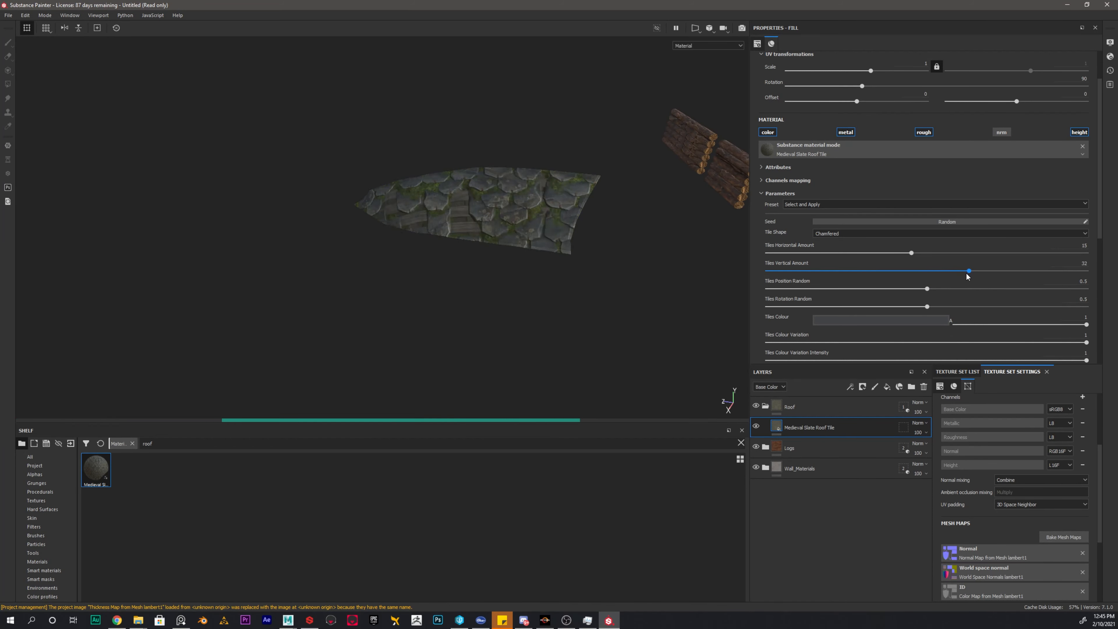
left_click_drag(635, 271, 624, 272, "alt")
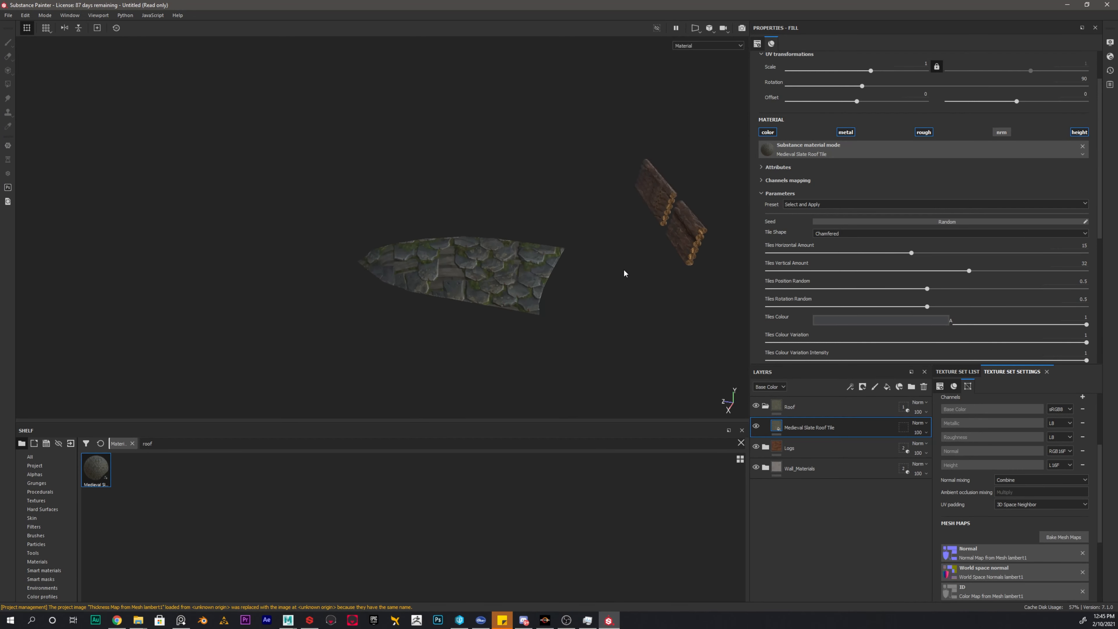
scroll(623, 272, "up", 3)
left_click_drag(978, 270, 1060, 272)
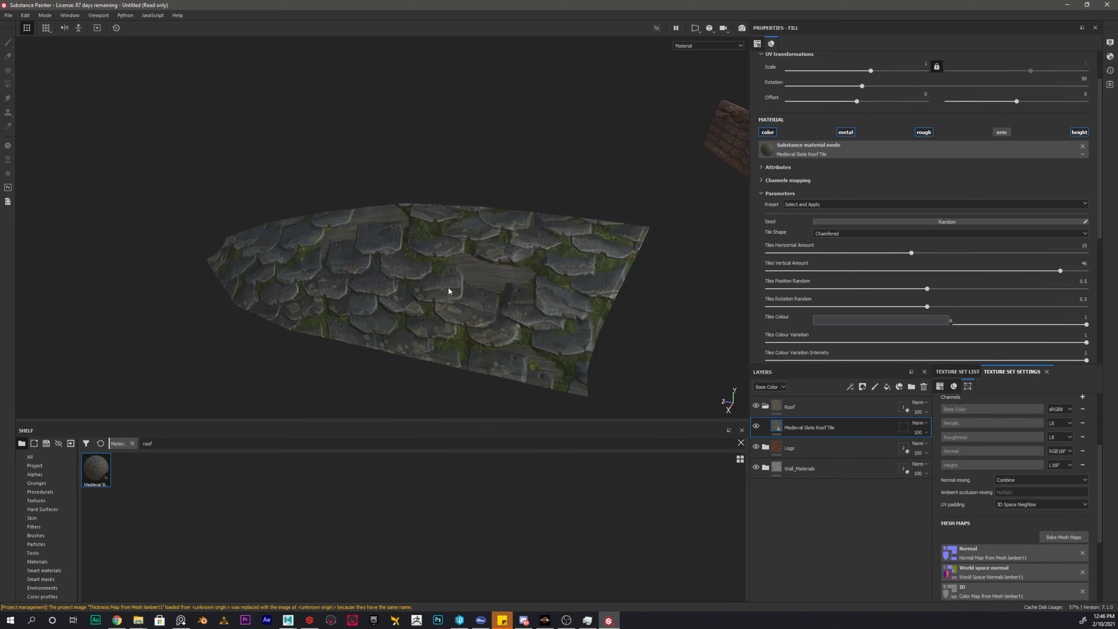
left_click_drag(909, 252, 886, 259)
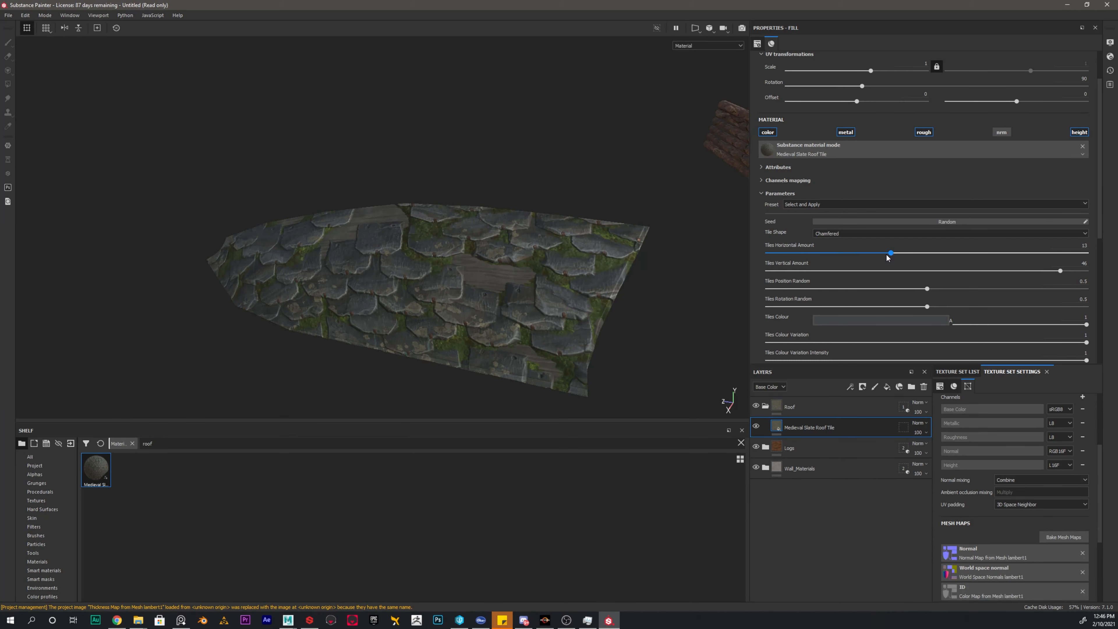
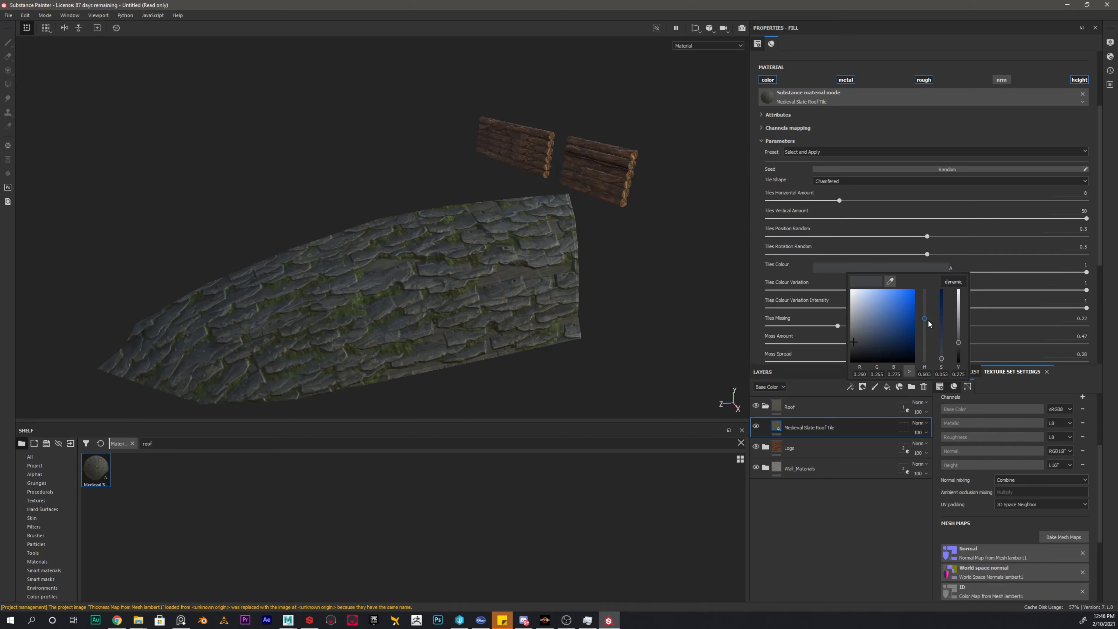
Shift the slate roof's Tiles Colour to a more saturated dark blue and set Moss Amount to 0.24.
mouse_move(943, 359)
left_mouse_down()
mouse_move(945, 344)
mouse_move(958, 345)
left_mouse_up()
left_click_drag(535, 304, 468, 254, "alt")
scroll(818, 257, "down", 5)
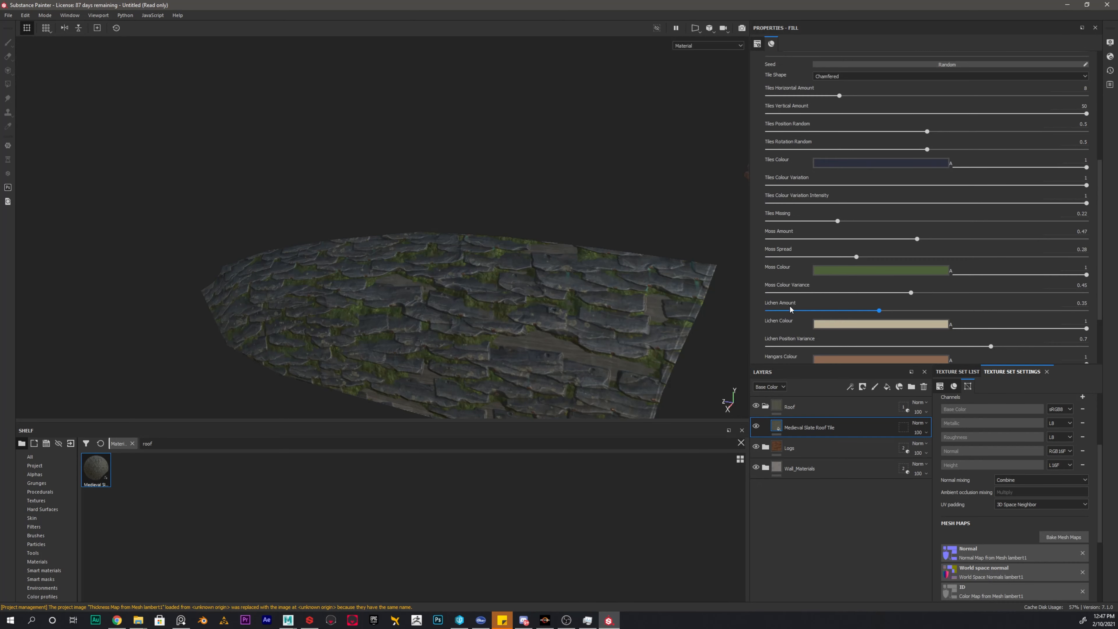
left_click_drag(852, 238, 843, 239)
left_click_drag(414, 277, 540, 257, "alt")
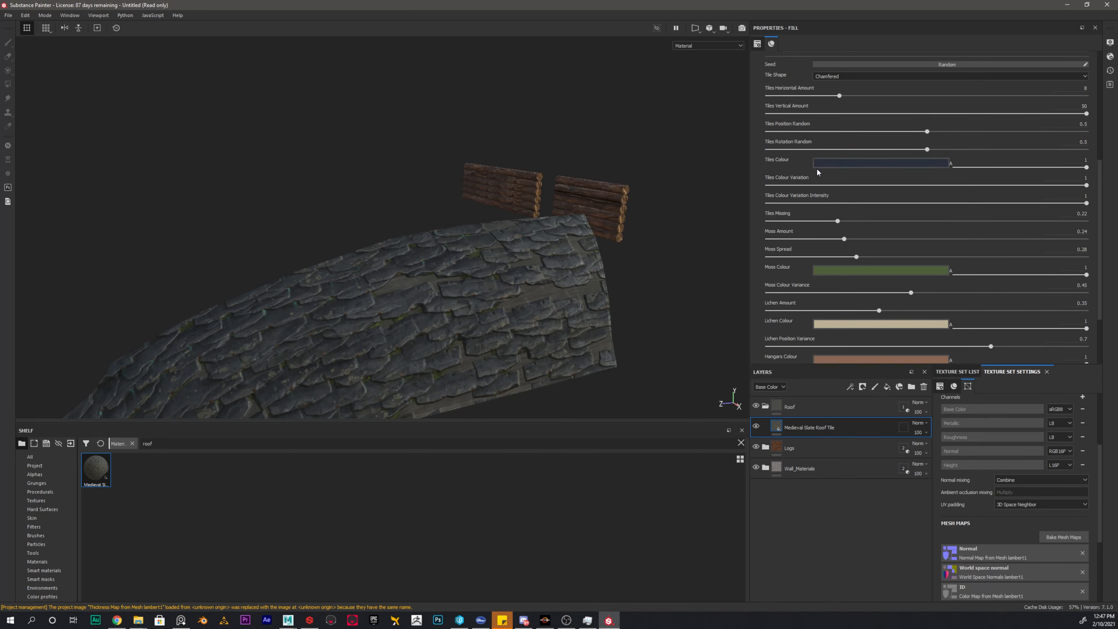
Change the Medieval Slate Roof Tile layer's Hangar Leaks Colour to black.
scroll(835, 273, "down", 1)
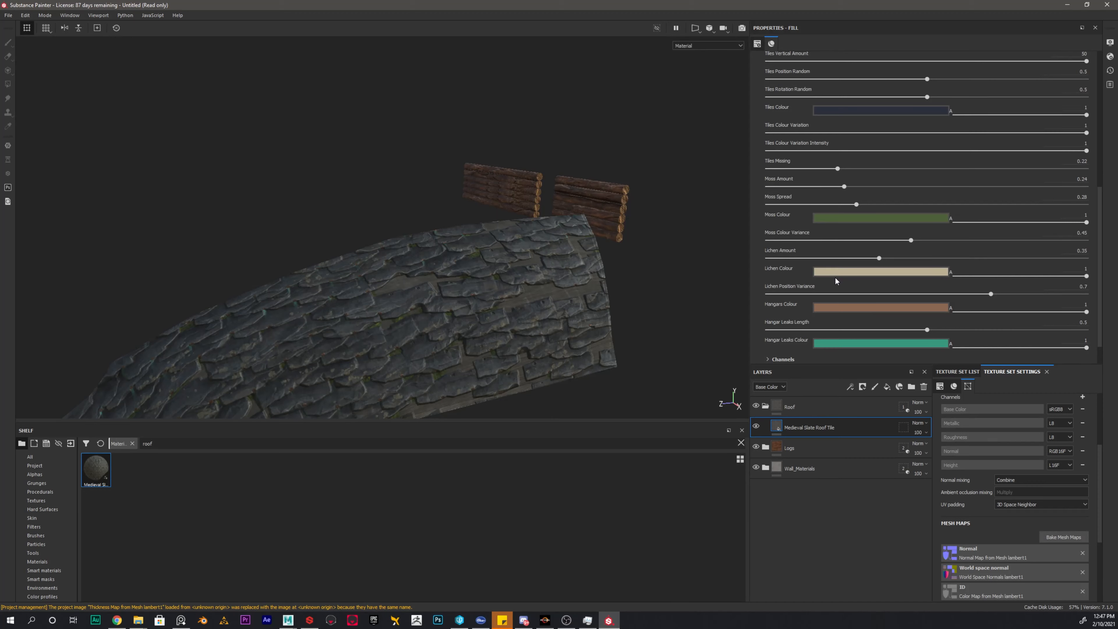
scroll(835, 280, "down", 1)
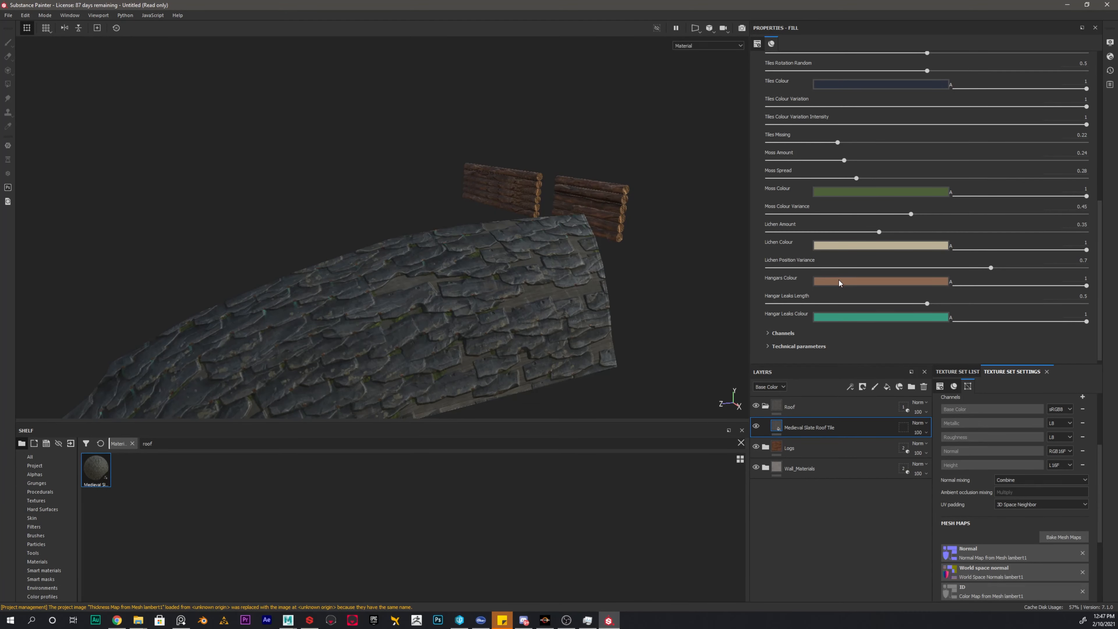
left_click_drag(578, 319, 451, 275, "alt")
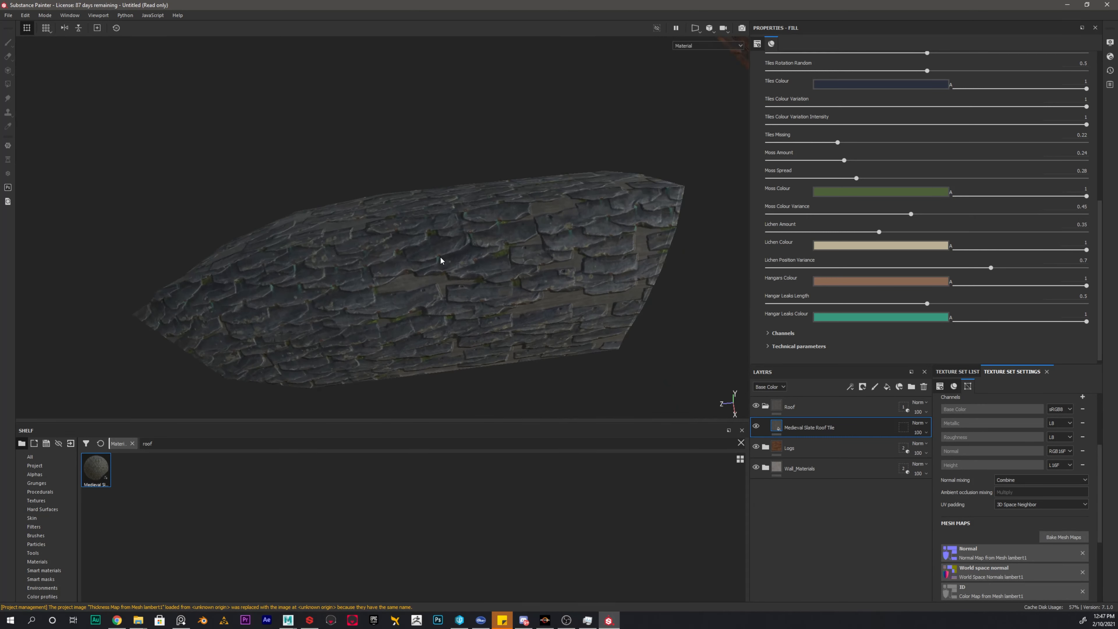
left_click(889, 318)
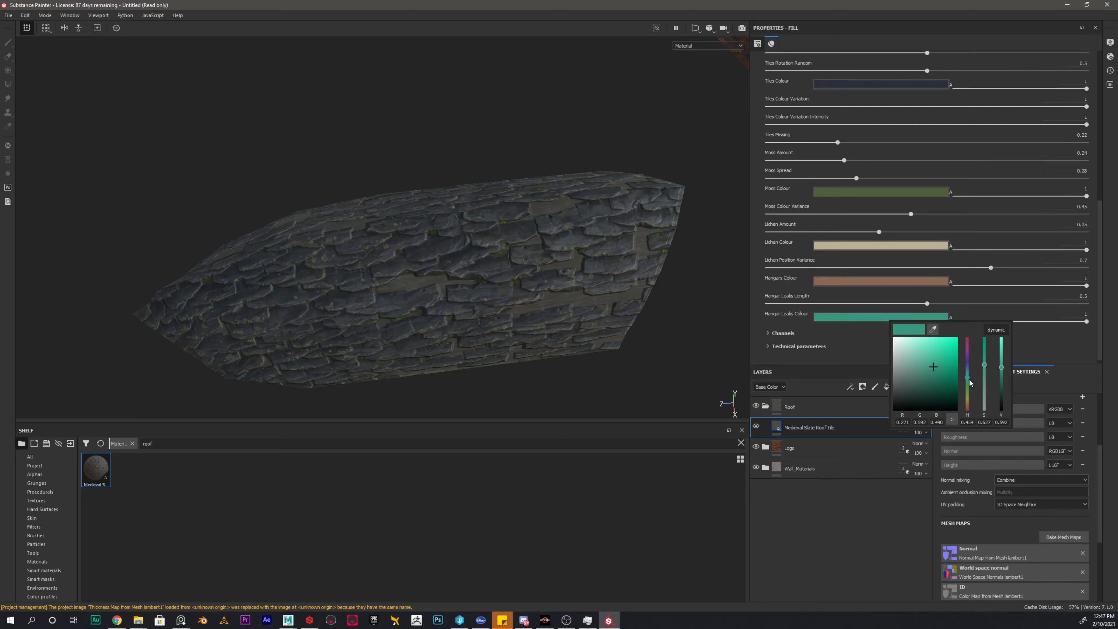
left_click_drag(1000, 367, 1010, 422)
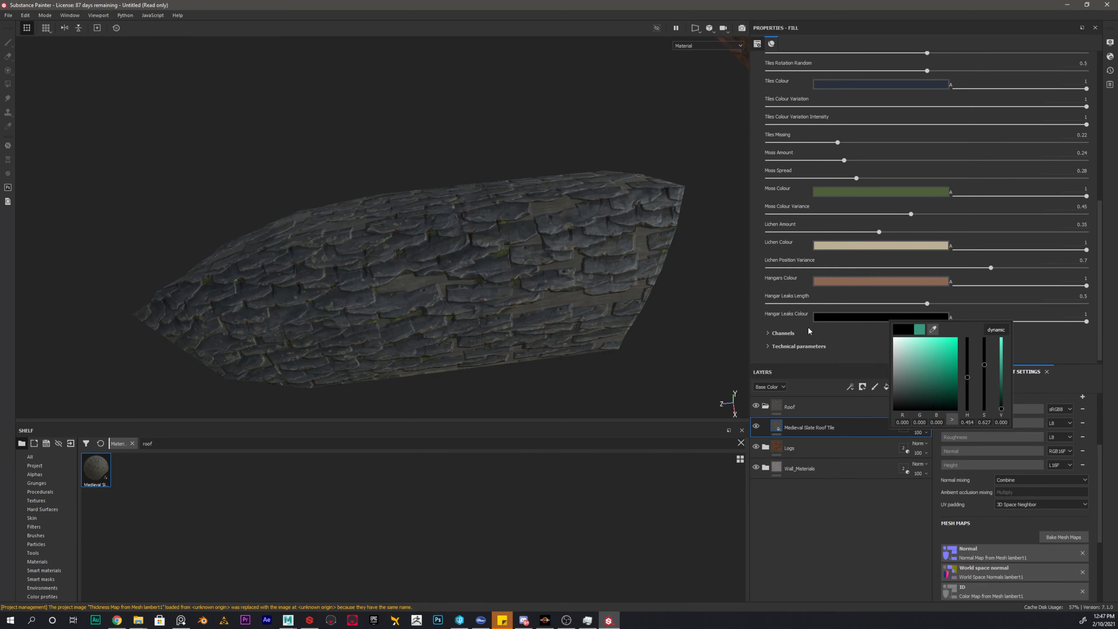
left_click(760, 291)
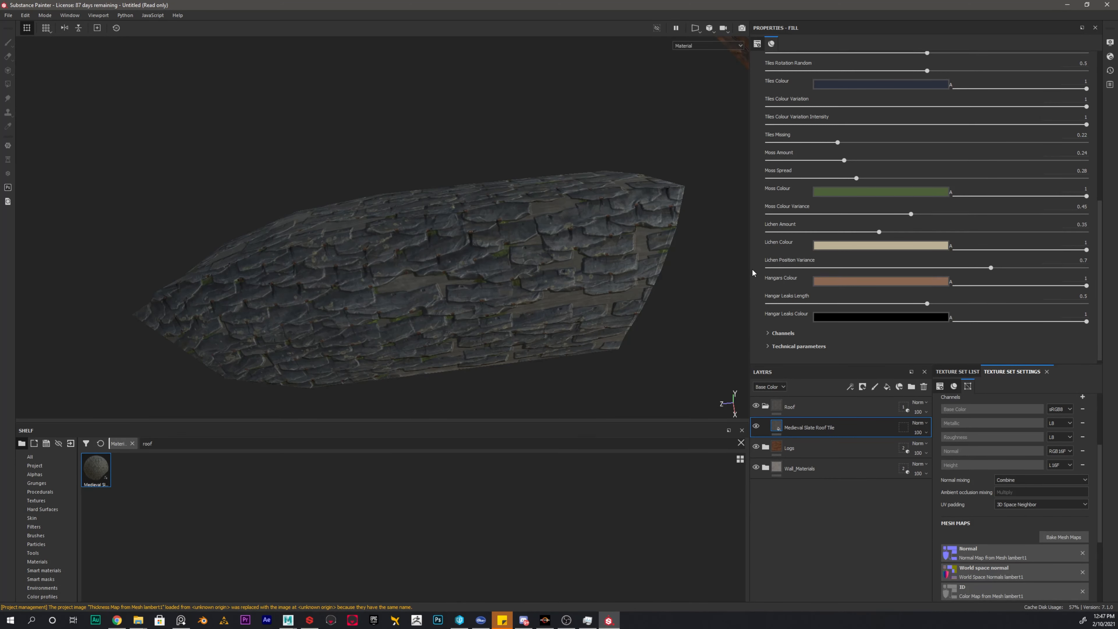
Try a Lichen Amount of 0.53 on the slate roof tiles, then settle on 0.34.
middle_click_drag(723, 252, 623, 182)
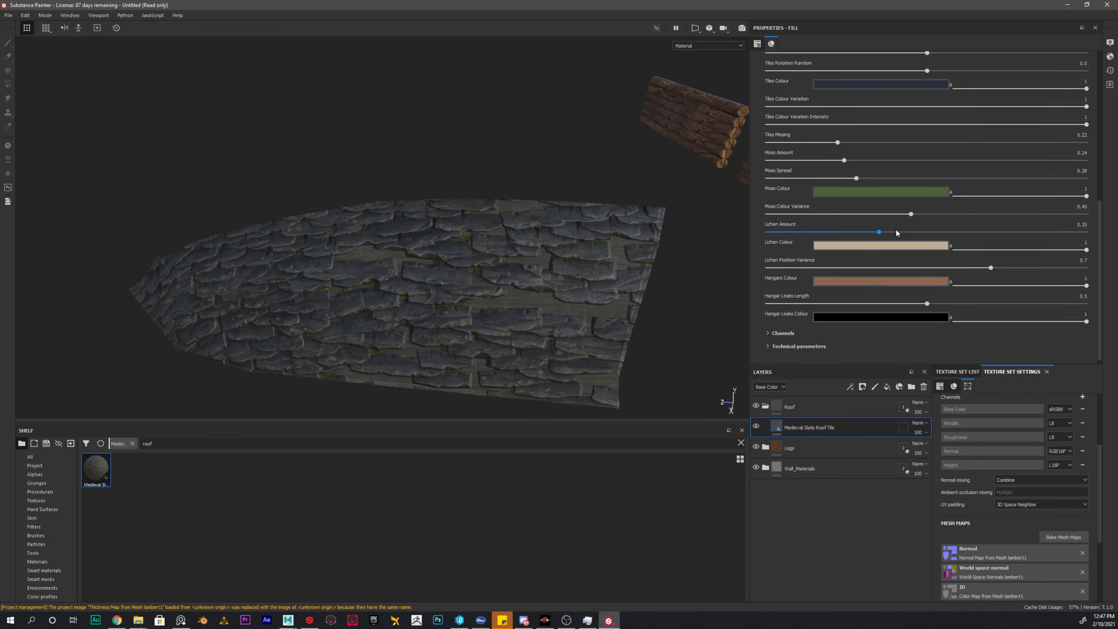
left_click(935, 232)
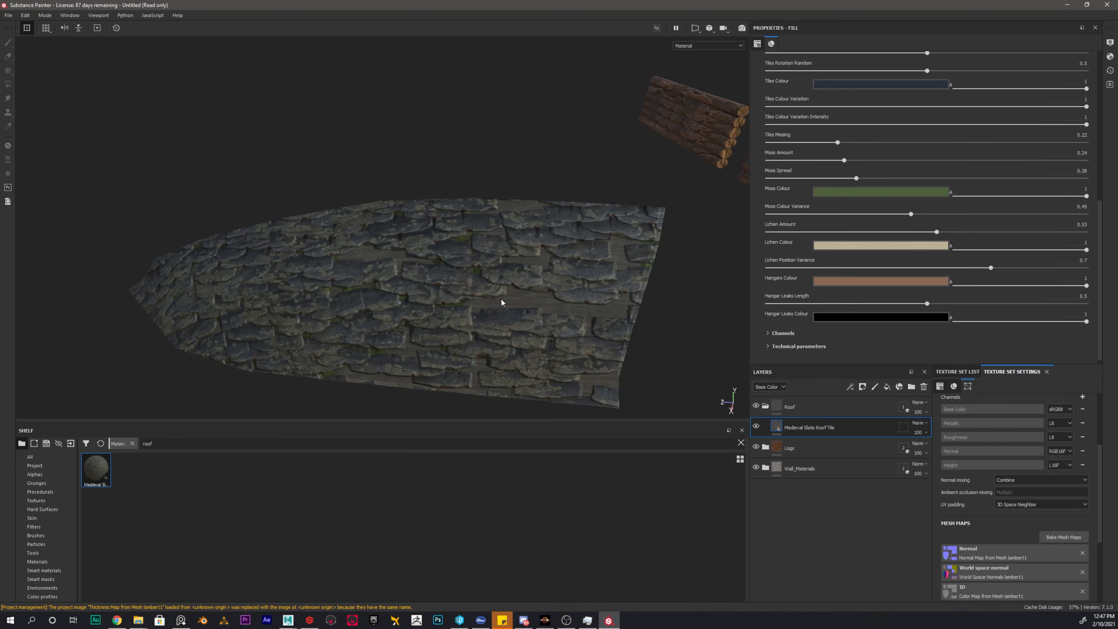
left_click(878, 232)
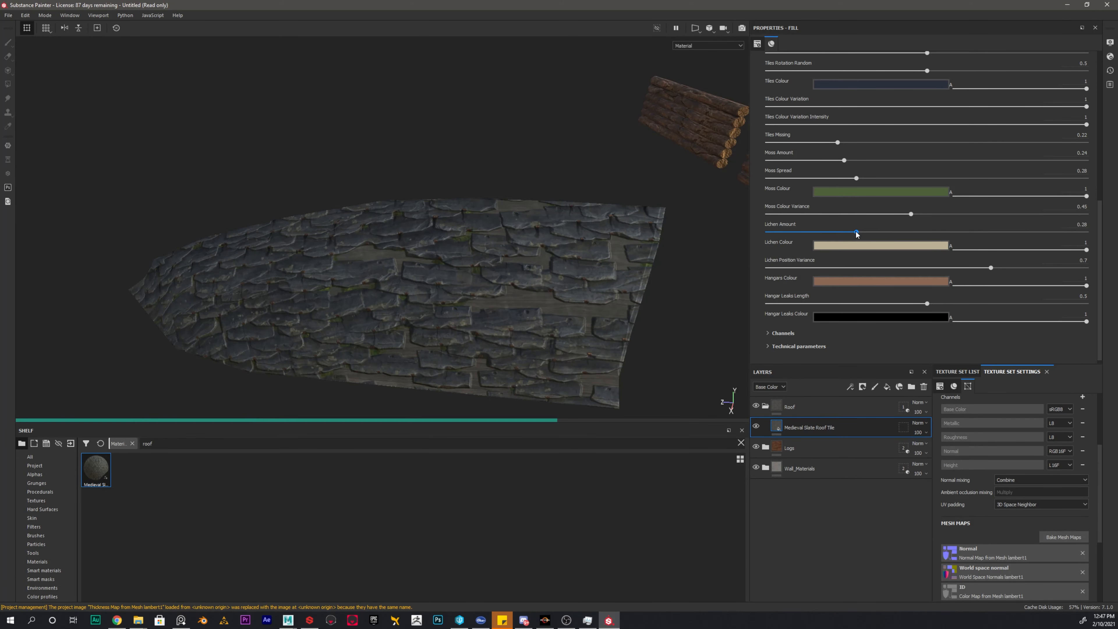
left_click(874, 232)
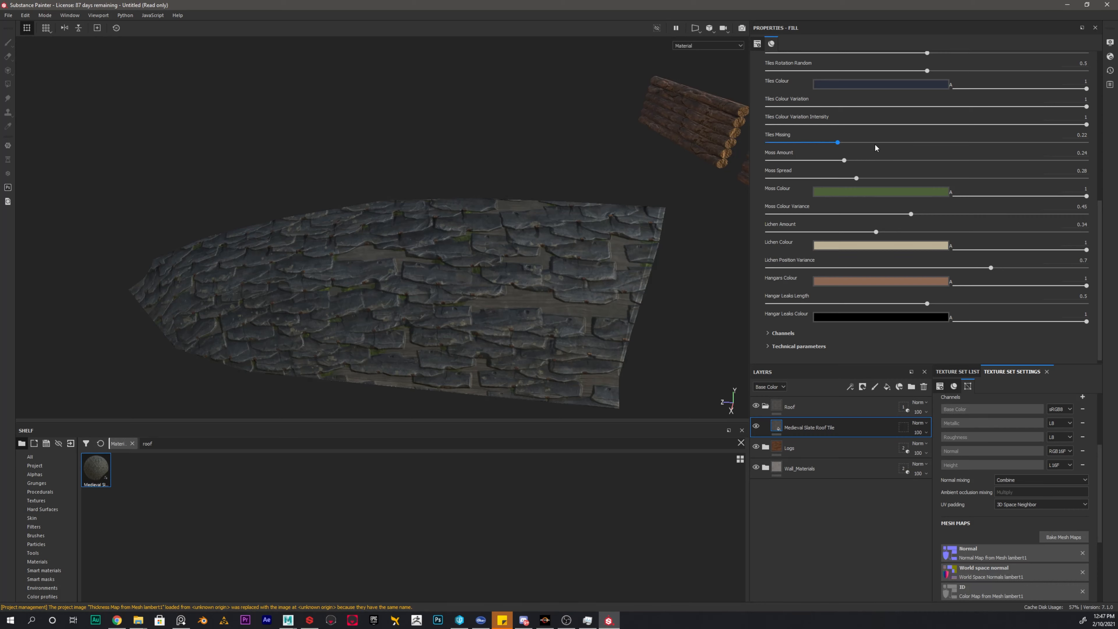
Try a Tiles Missing value of 0.44 on the slate roof, then settle on 0.14.
left_click(909, 143)
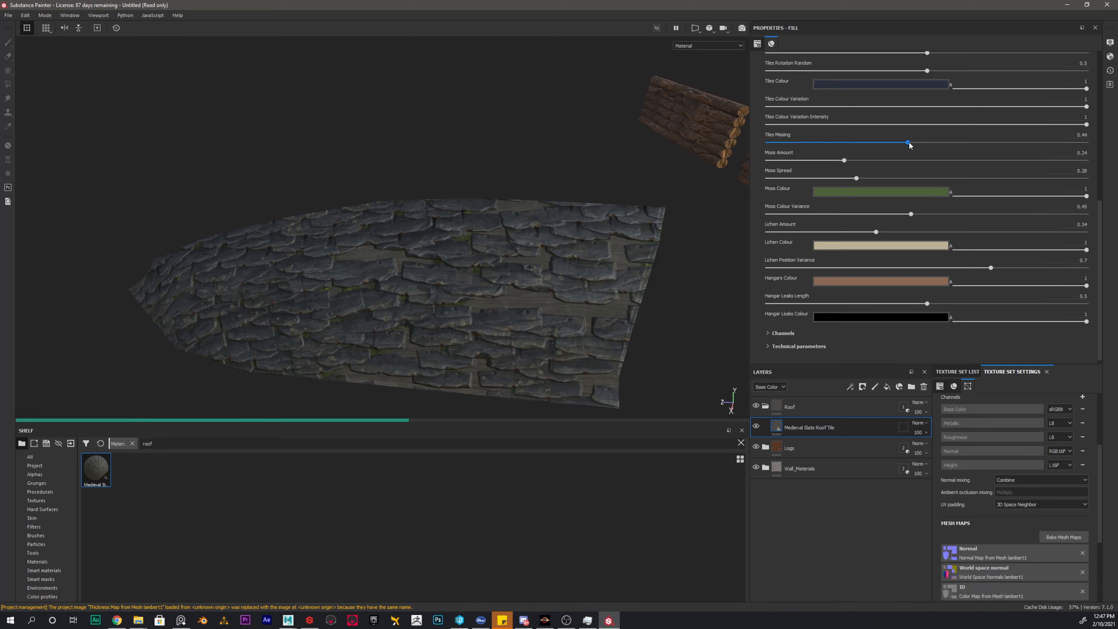
left_click_drag(909, 142, 793, 142)
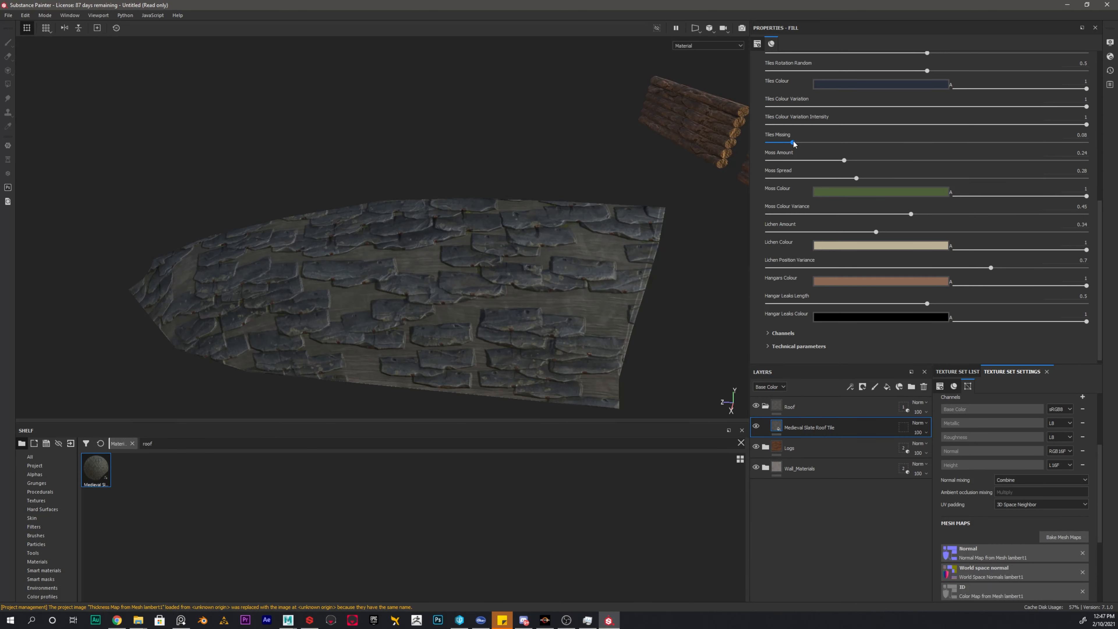
left_click(811, 142)
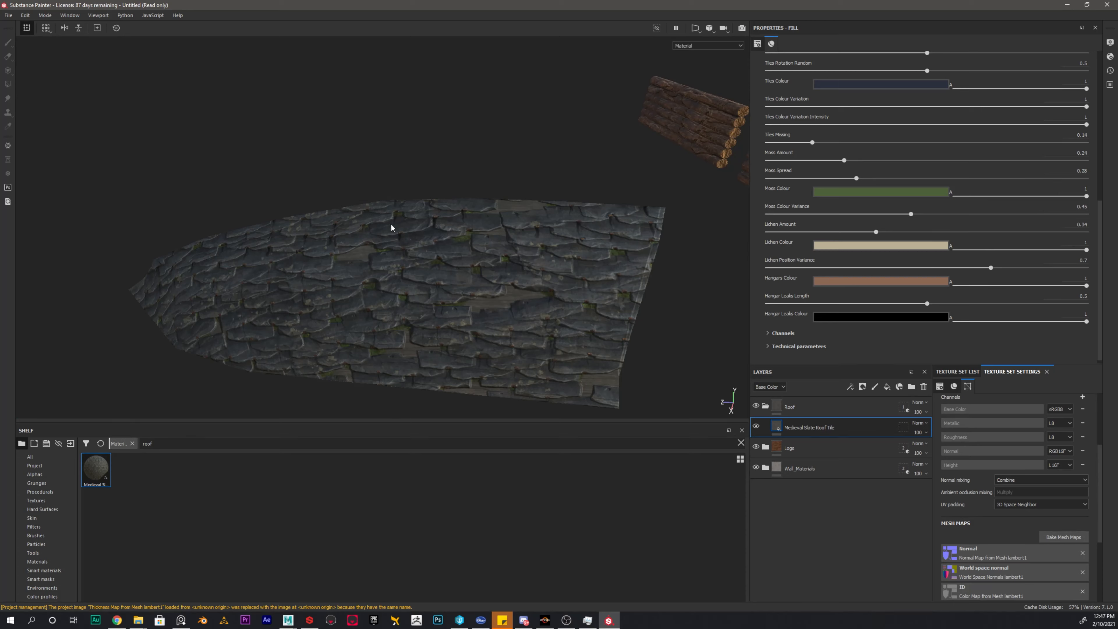
Add a black mask to the Medieval Slate Roof Tile layer and set Polygon Fill to work on individual polygons.
left_click_drag(625, 300, 518, 292, "alt")
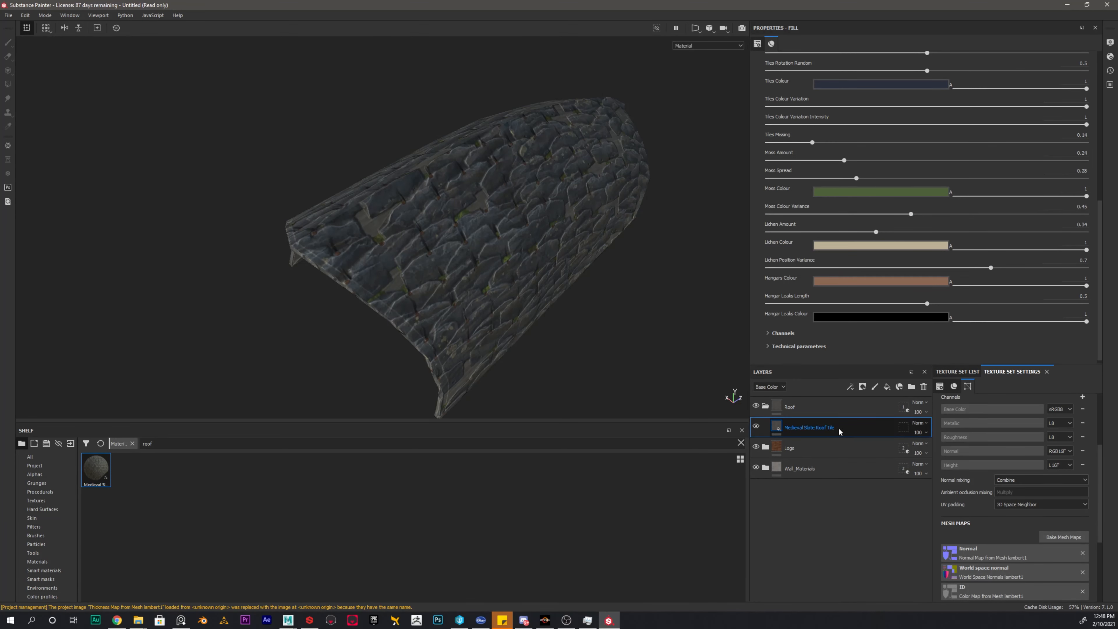
right_click(775, 425)
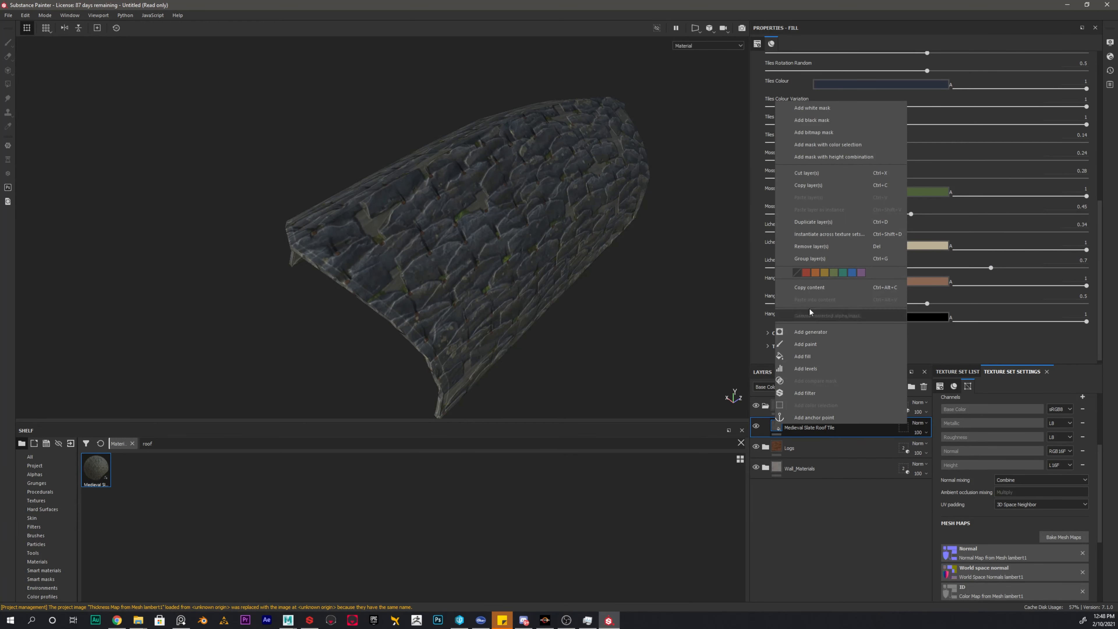
left_click(811, 121)
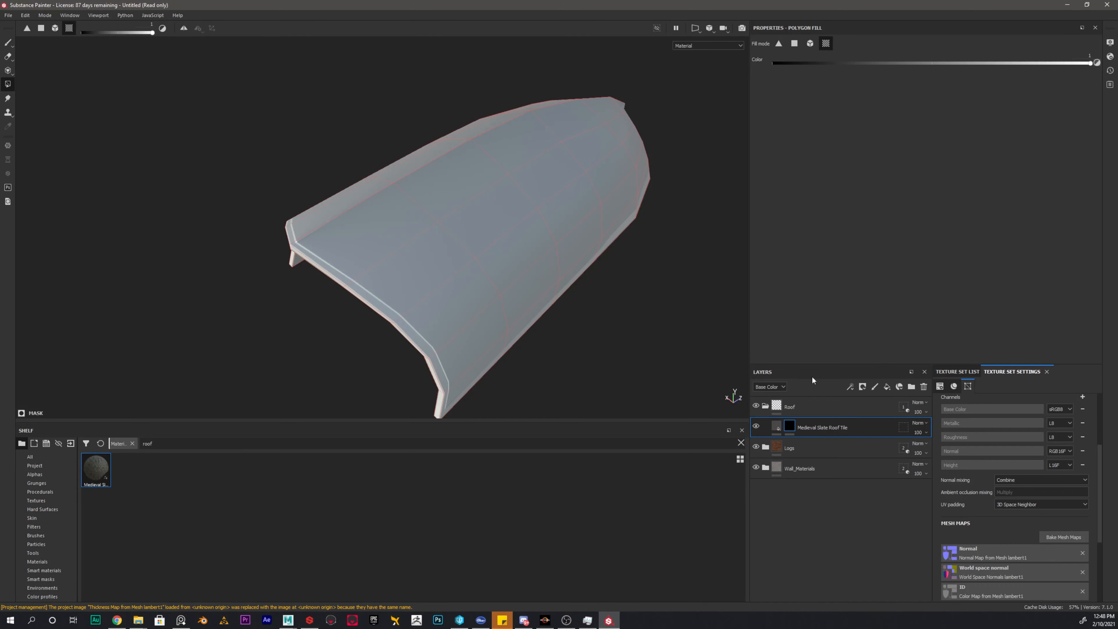
left_click_drag(554, 225, 424, 172, "alt")
middle_click_drag(574, 175, 484, 196, "alt")
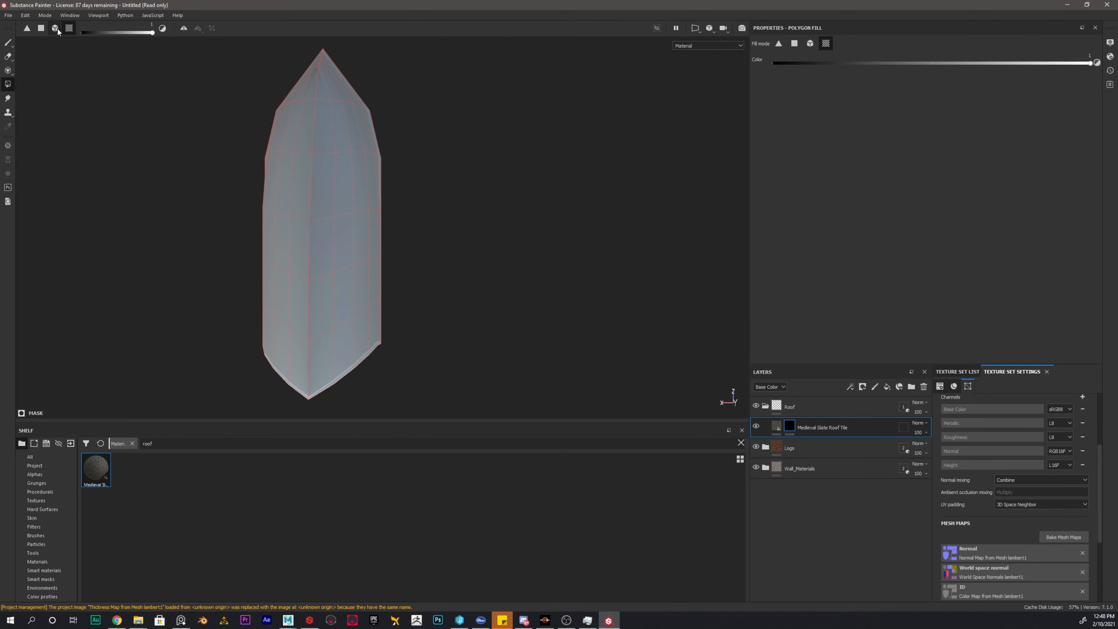
left_click(41, 28)
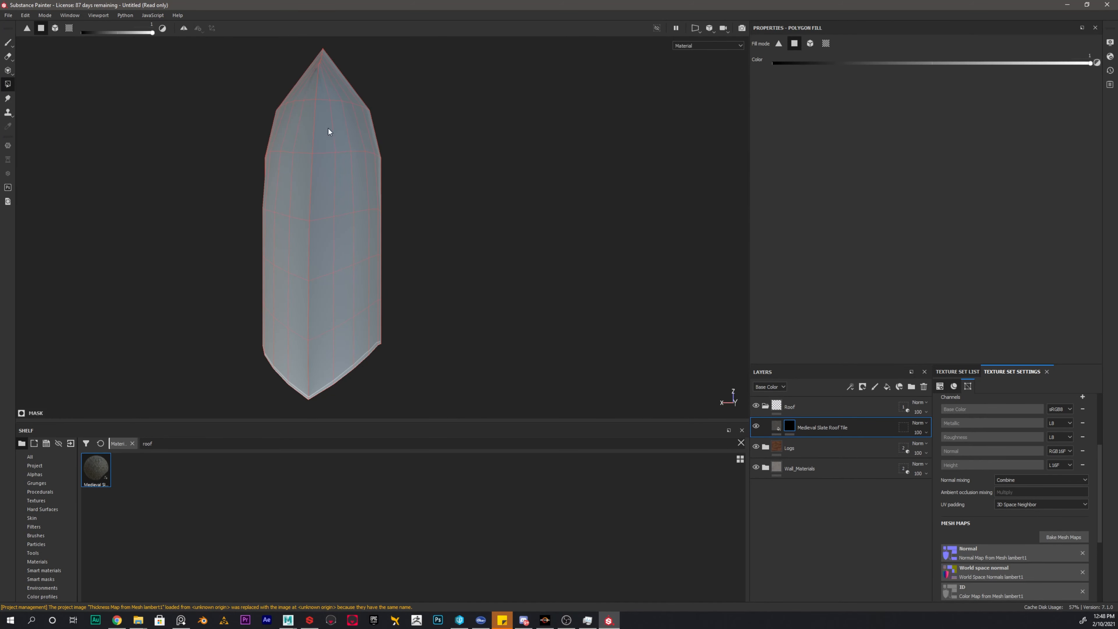
Fill the roof's outer faces, from the pointed tip along both slopes, into the slate tile mask on the 3D model.
left_click_drag(381, 140, 332, 200)
left_click_drag(331, 106, 462, 79, "alt")
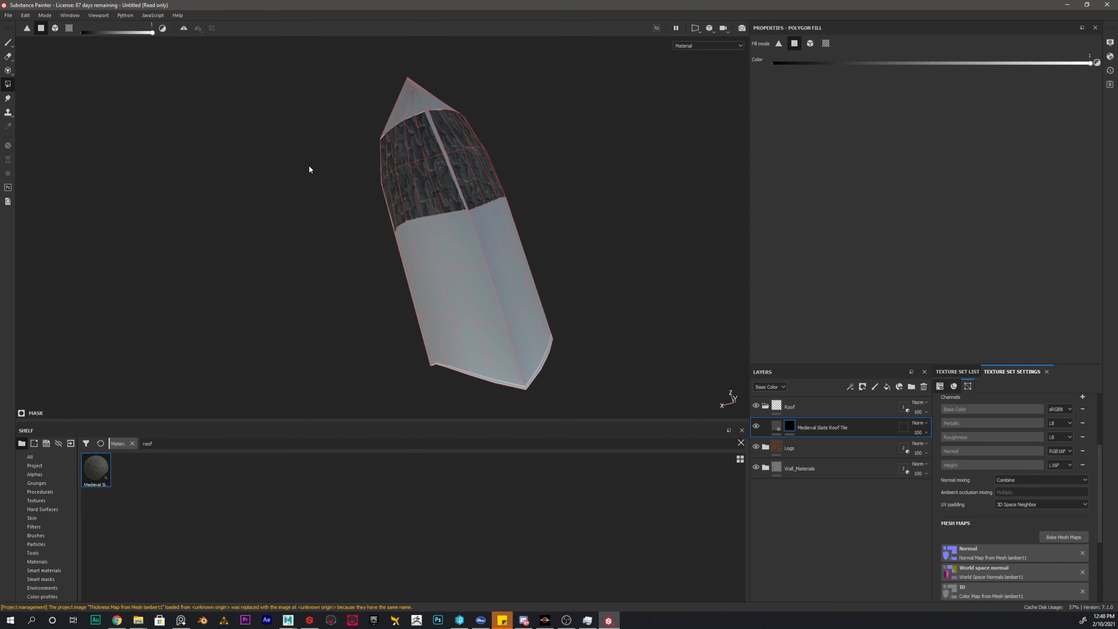
left_click_drag(370, 151, 454, 132, "alt")
scroll(463, 118, "up", 3)
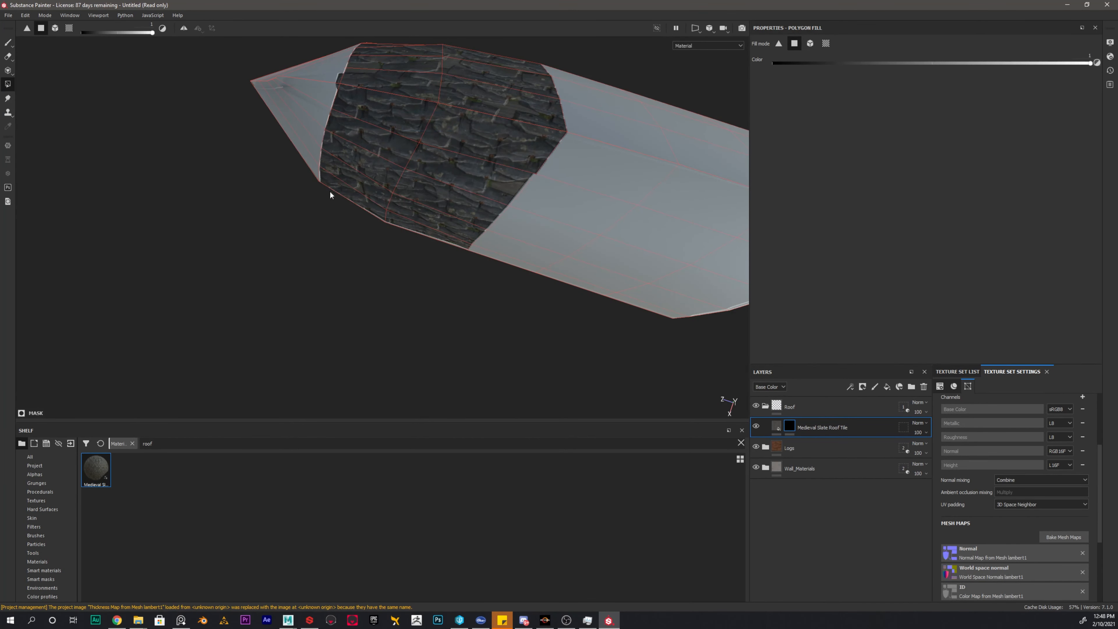
left_click_drag(329, 190, 523, 306, "alt")
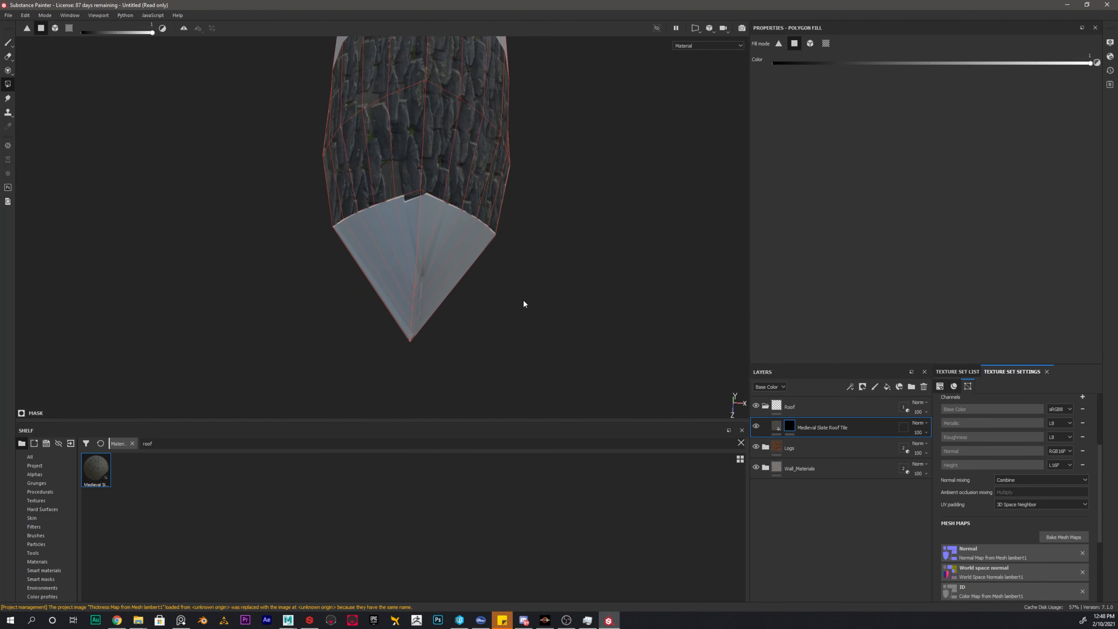
left_click_drag(504, 220, 412, 224)
left_click_drag(585, 130, 527, 268, "alt")
left_click_drag(488, 144, 274, 39)
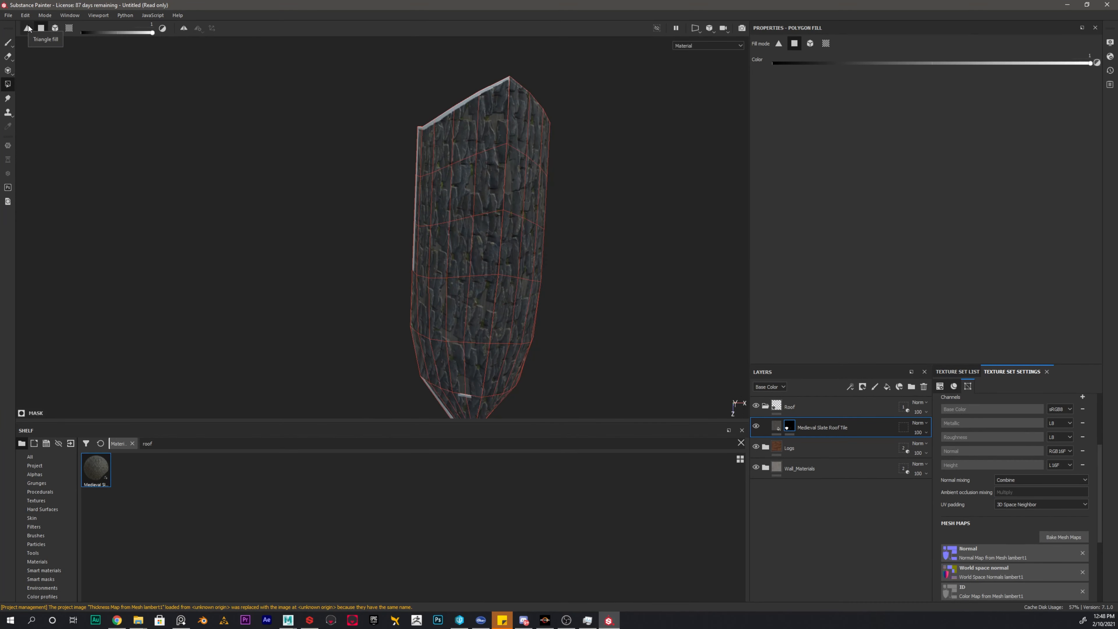
Show the UV layout and clear every face of the large roof shell from the slate tile mask with black fill.
mouse_move(460, 178)
left_mouse_down("alt")
mouse_move(504, 195)
mouse_move(474, 173)
left_mouse_up("alt")
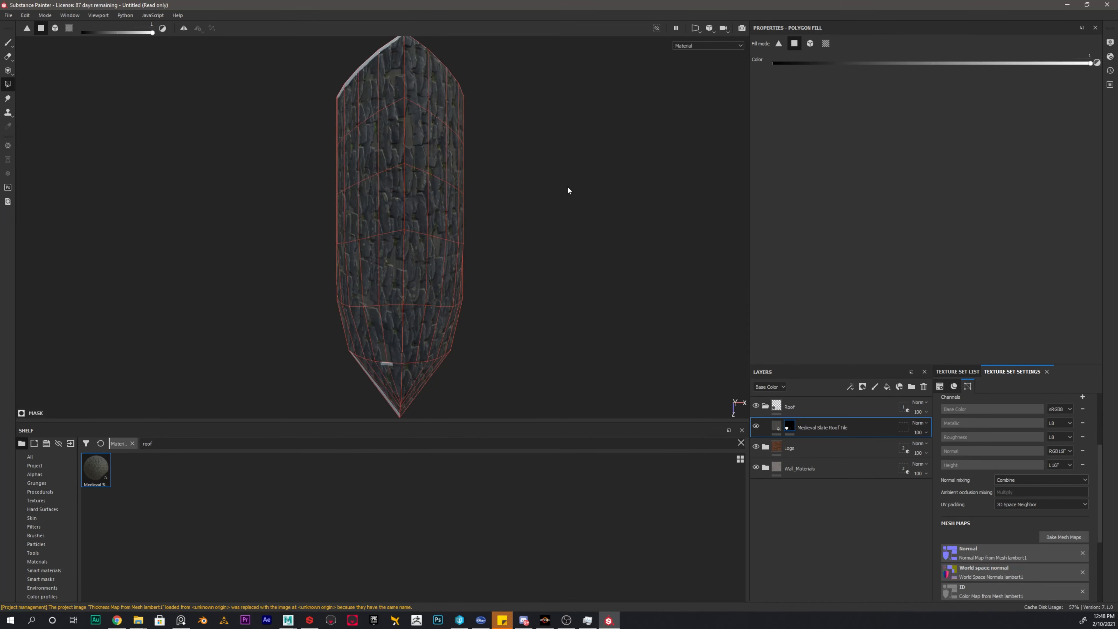
middle_click_drag(567, 190, 489, 167, "alt")
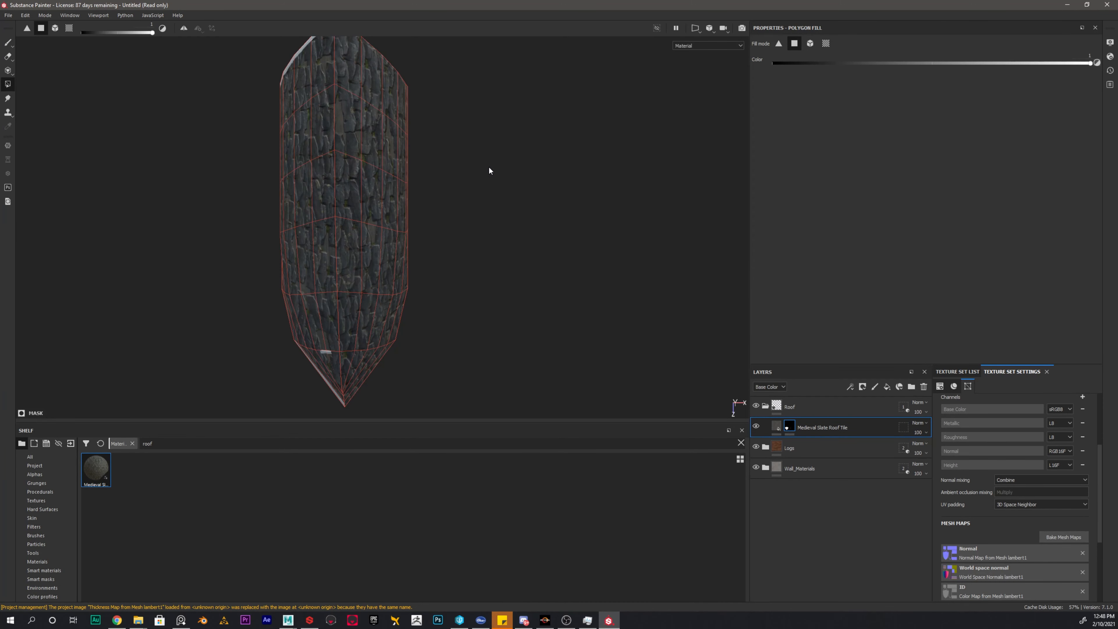
key("F2")
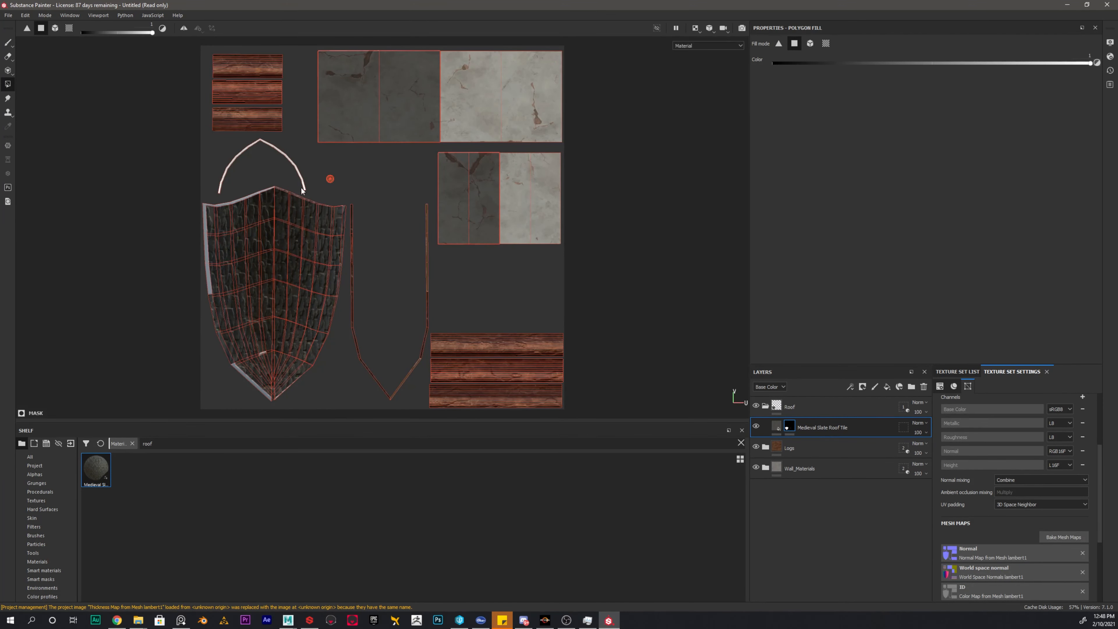
left_click_drag(152, 32, 73, 33)
left_click_drag(347, 197, 164, 392)
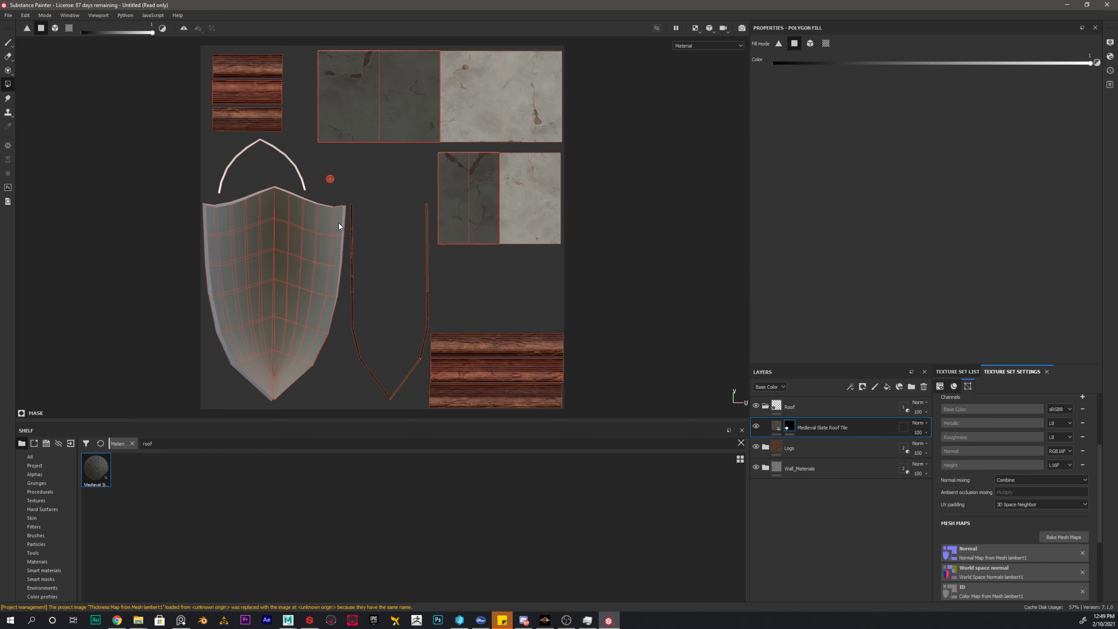
Fill the right half of the large roof shell's UV island into the slate tile mask, down to the pointed tip.
left_click_drag(313, 222, 284, 205)
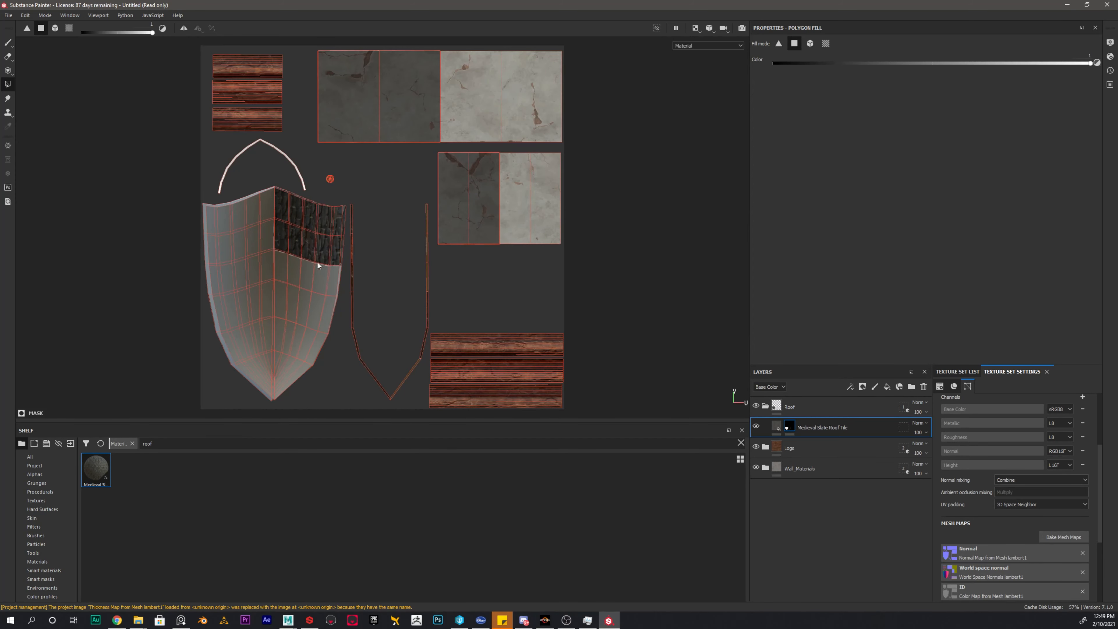
left_click_drag(291, 272, 284, 264)
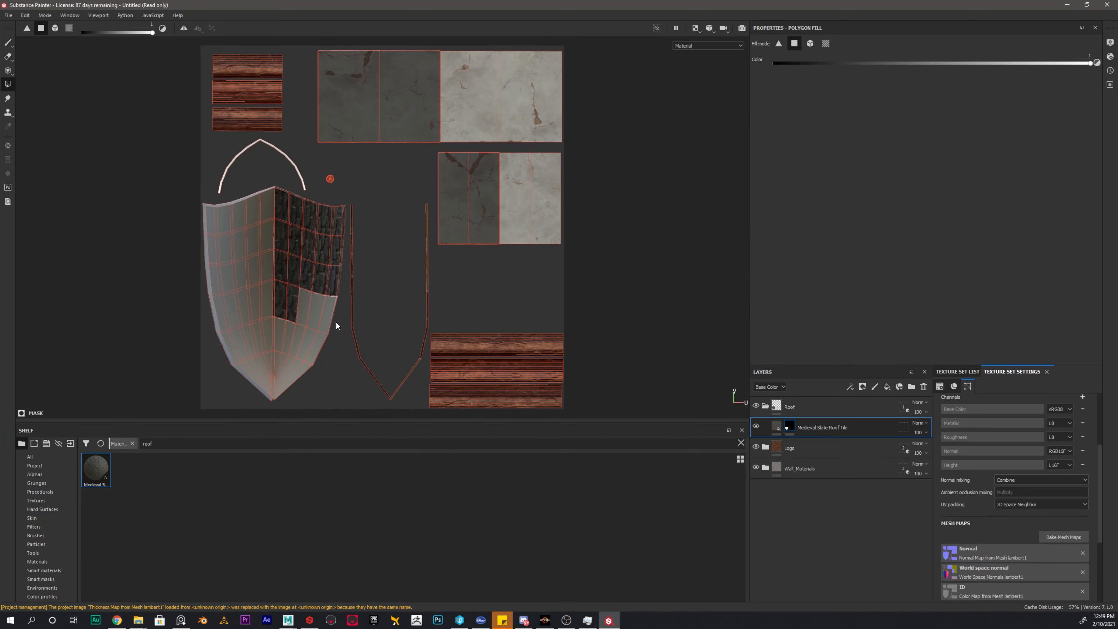
left_click_drag(318, 348, 284, 326)
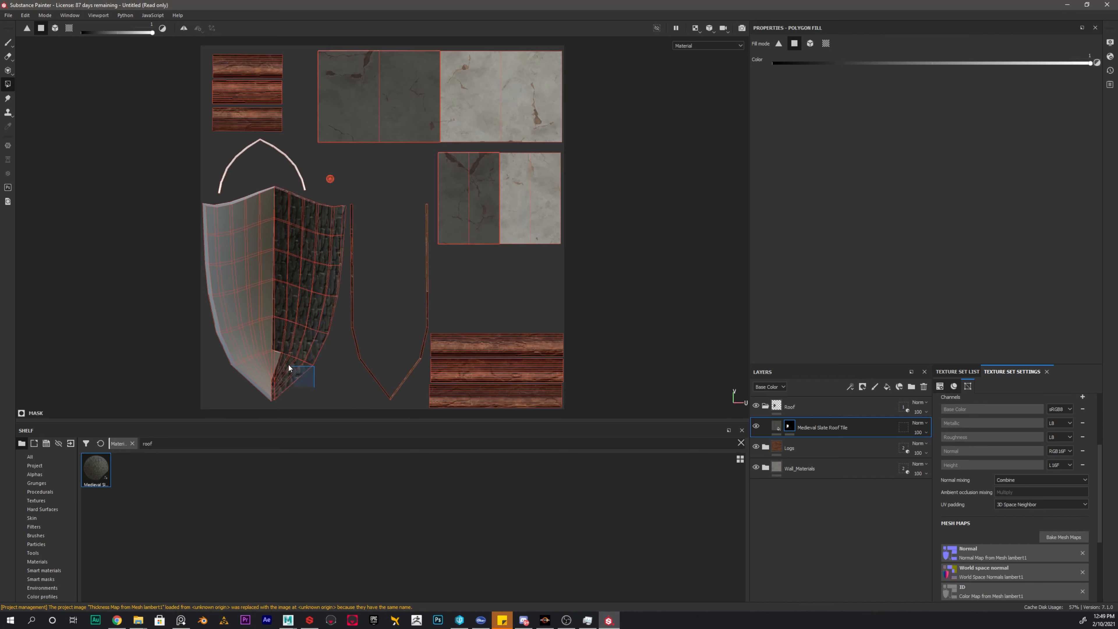
left_click_drag(288, 364, 277, 356)
key("F2")
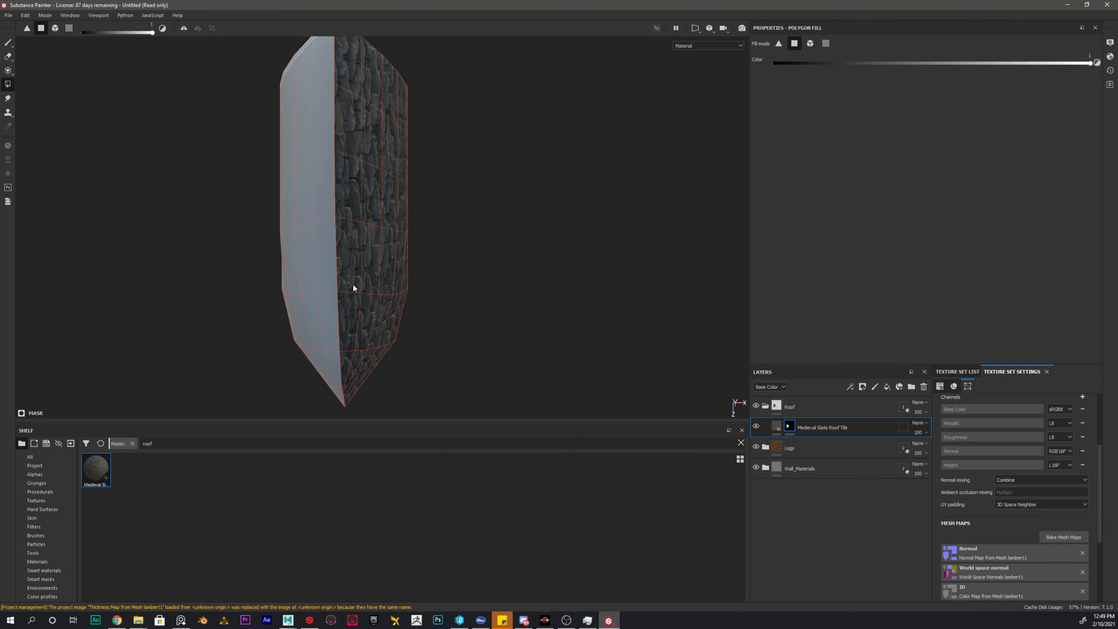
left_click_drag(411, 226, 232, 187, "alt")
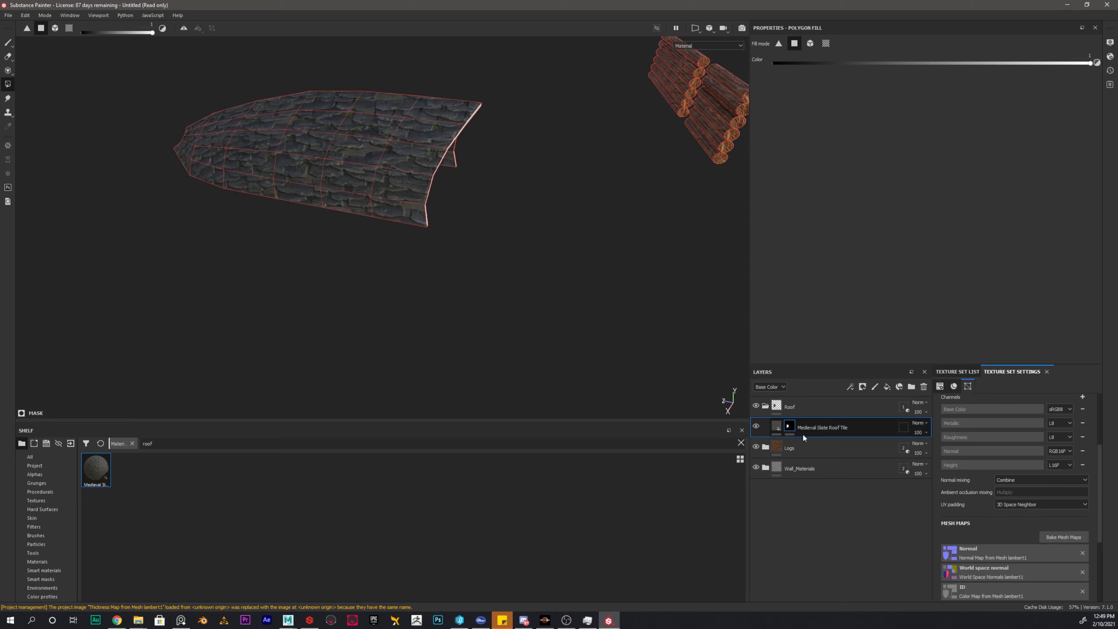
Duplicate the Medieval Slate Roof Tile layer and replace the copy's mask with a fresh black mask.
right_click(861, 422)
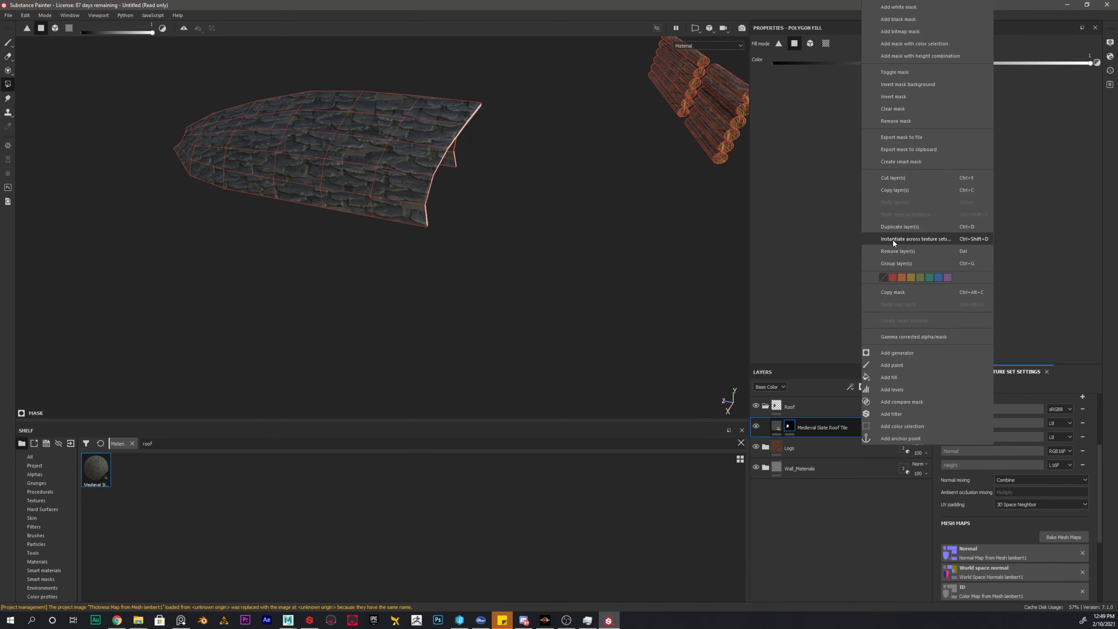
left_click(958, 225)
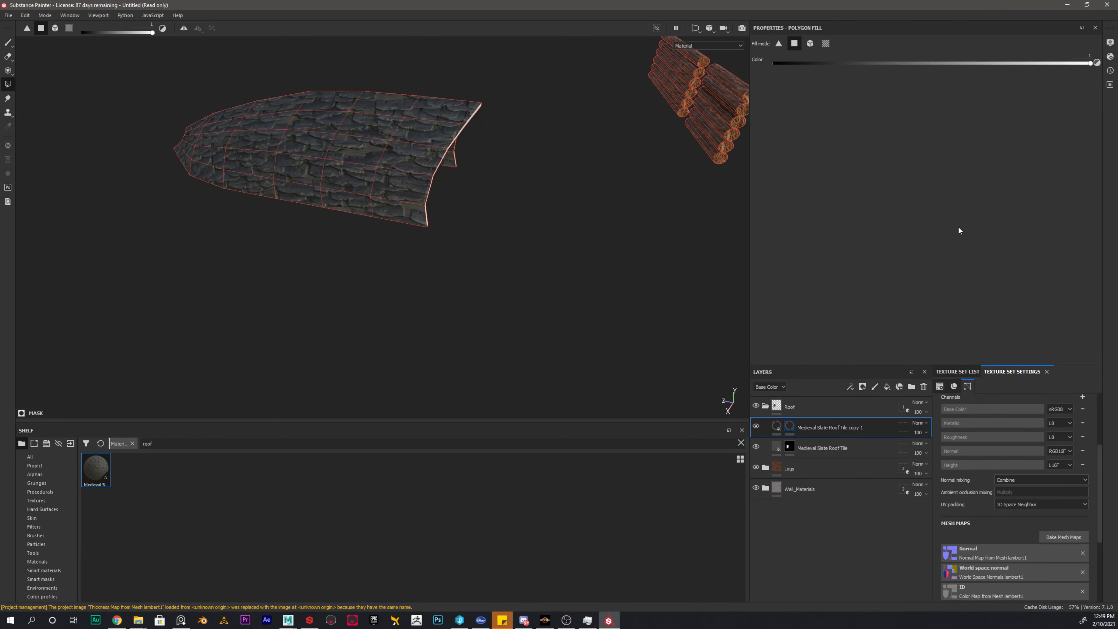
right_click(794, 428)
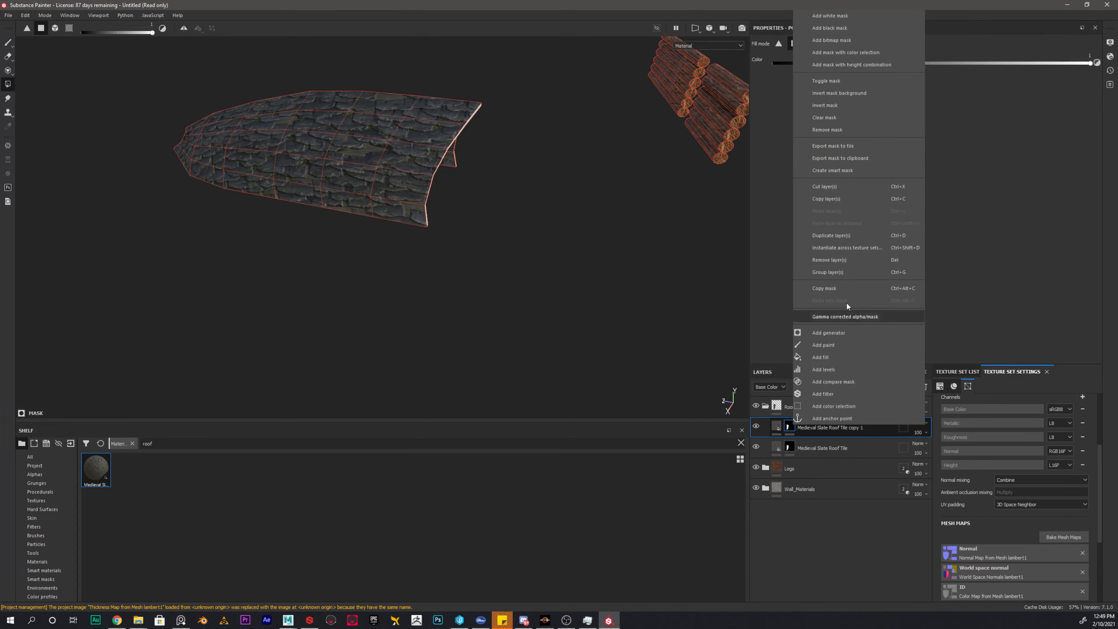
left_click(829, 28)
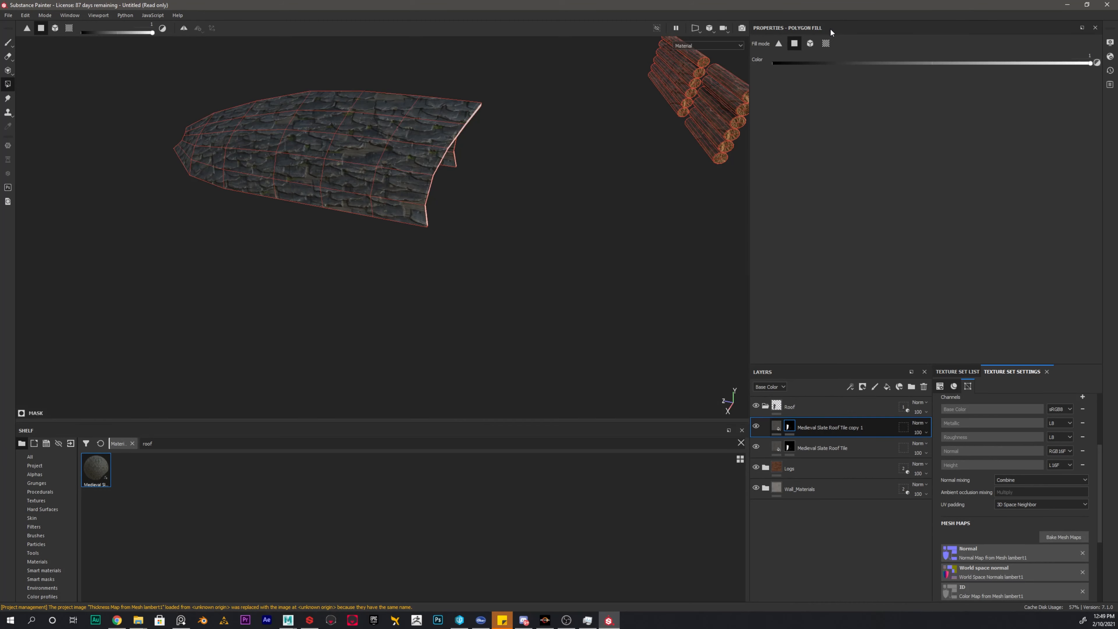
left_click_drag(661, 352, 569, 232, "alt")
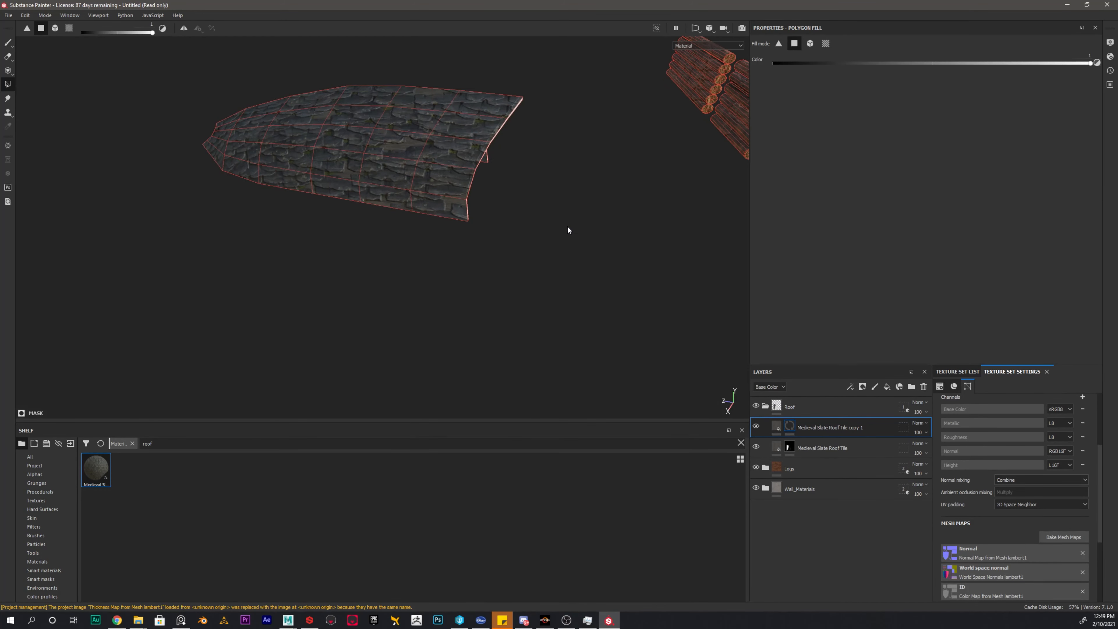
Fill the left half of the roof shell's UV island into the copied slate layer's mask.
key("F3")
middle_click_drag(224, 257, 354, 269)
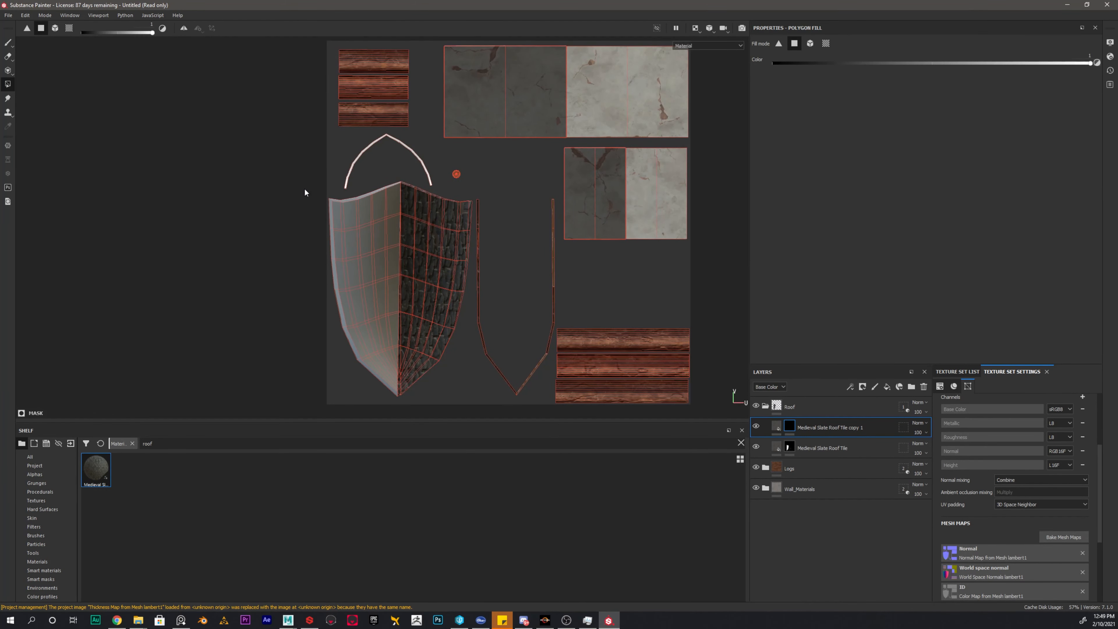
left_click_drag(320, 193, 387, 371)
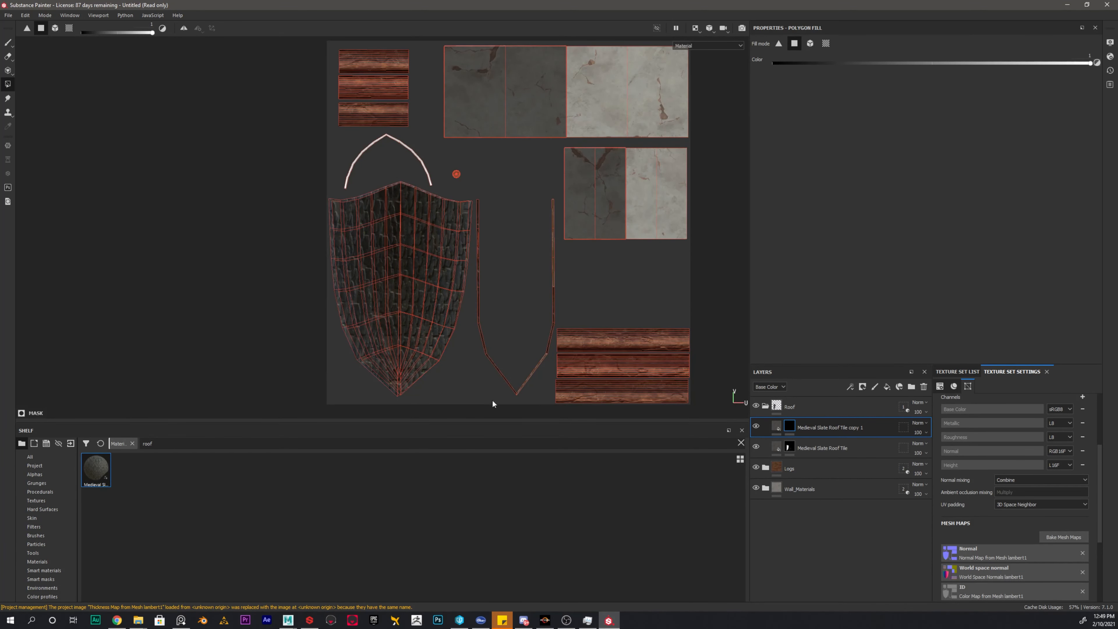
Try UV rotations of 0 and 90 on the copied slate layer's fill while viewing its roof slope in 3D.
left_click(771, 430)
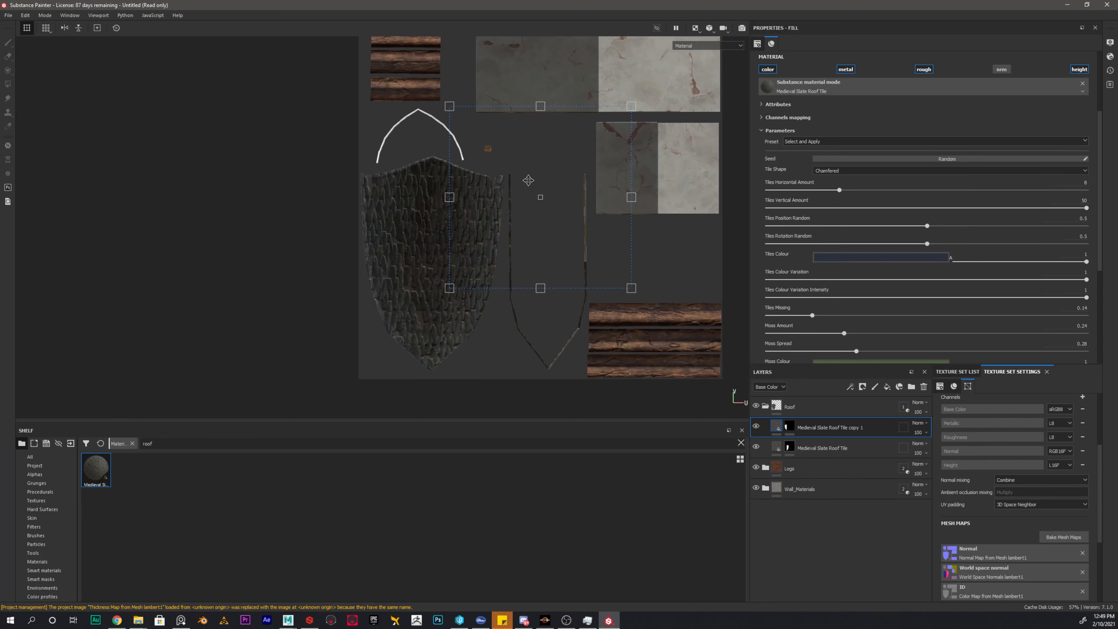
key("F2")
left_click_drag(534, 167, 61, 194, "alt")
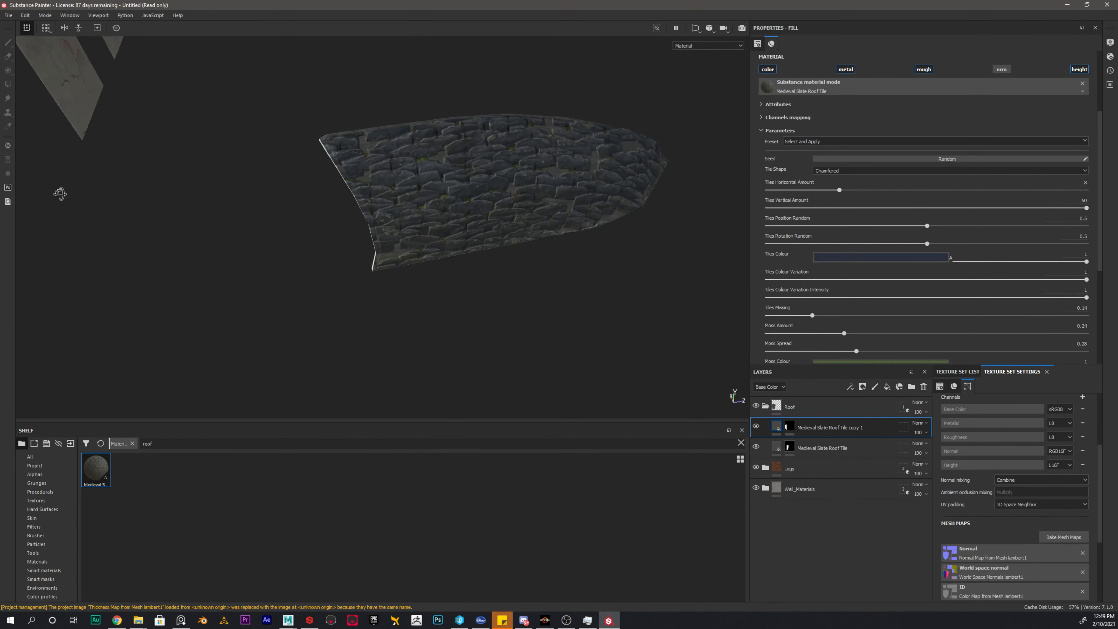
scroll(578, 229, "up", 1)
scroll(578, 232, "up", 3)
scroll(1040, 146, "up", 3)
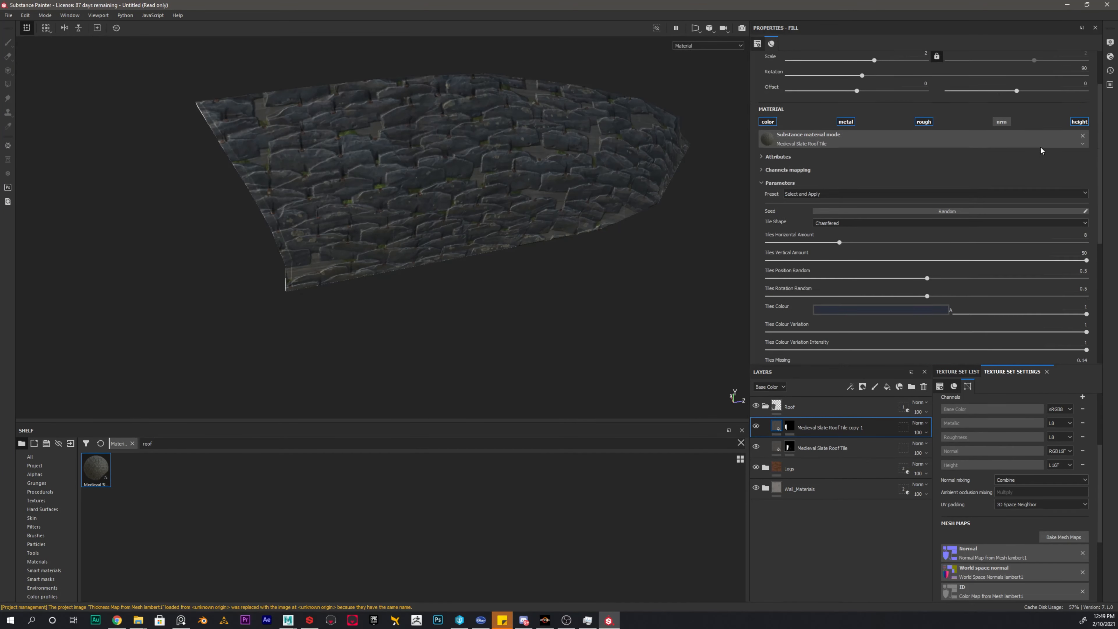
left_click(1080, 131)
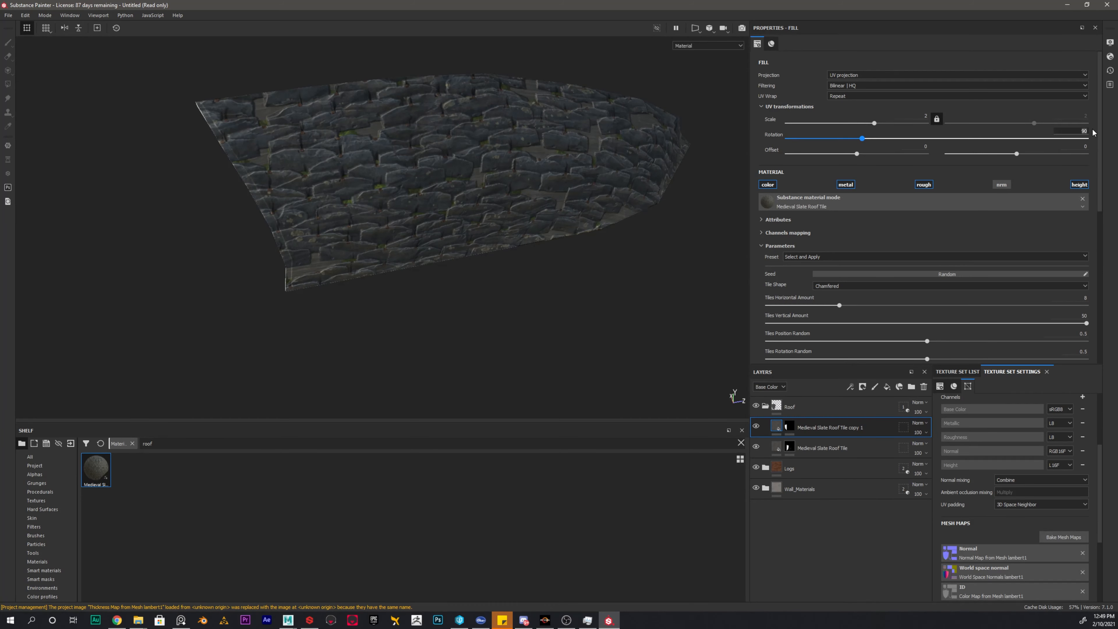
type("0")
key("Return")
left_click(1087, 131)
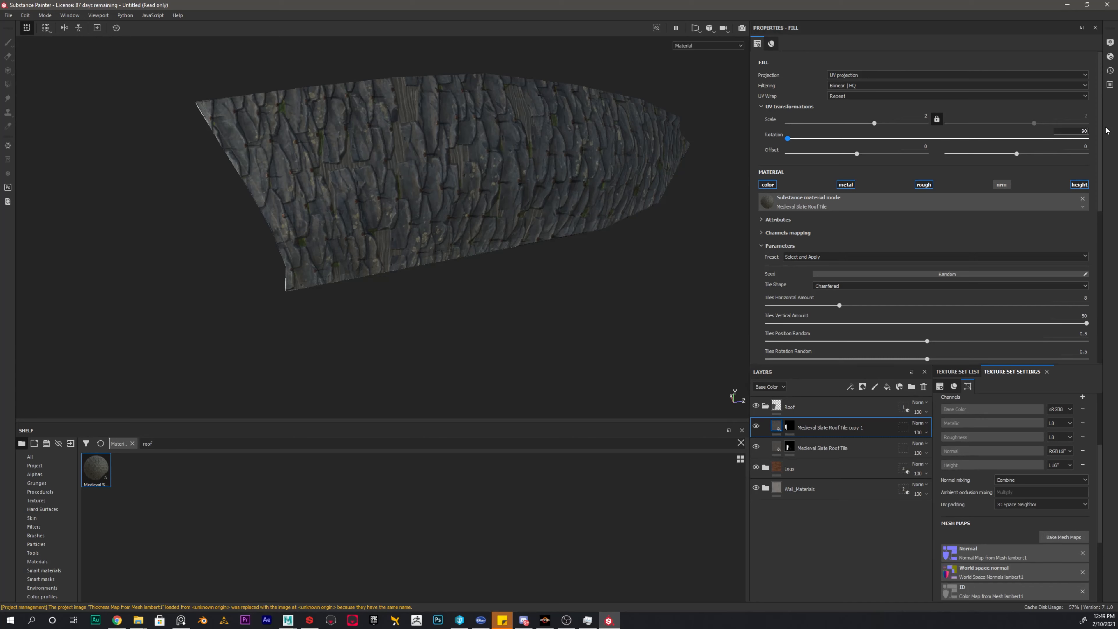
type("90")
key("Return")
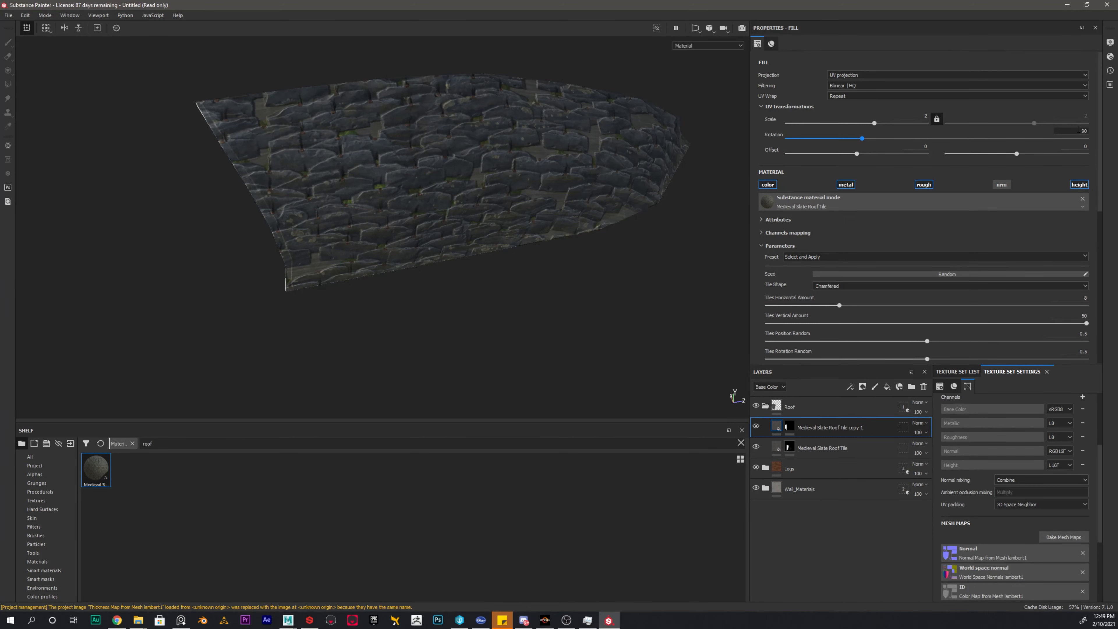
Try a UV rotation of 180 on the copied slate layer, then settle on 270 and check both roof slopes.
left_click(1078, 131)
type("180")
key("Return")
left_click(1080, 130)
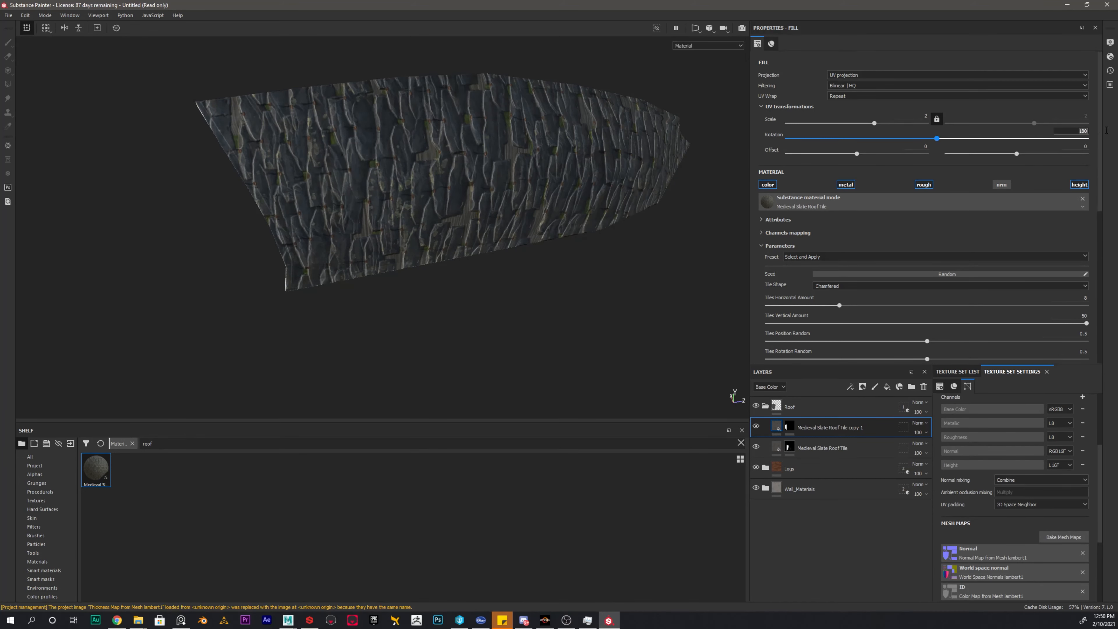
type("270")
key("Return")
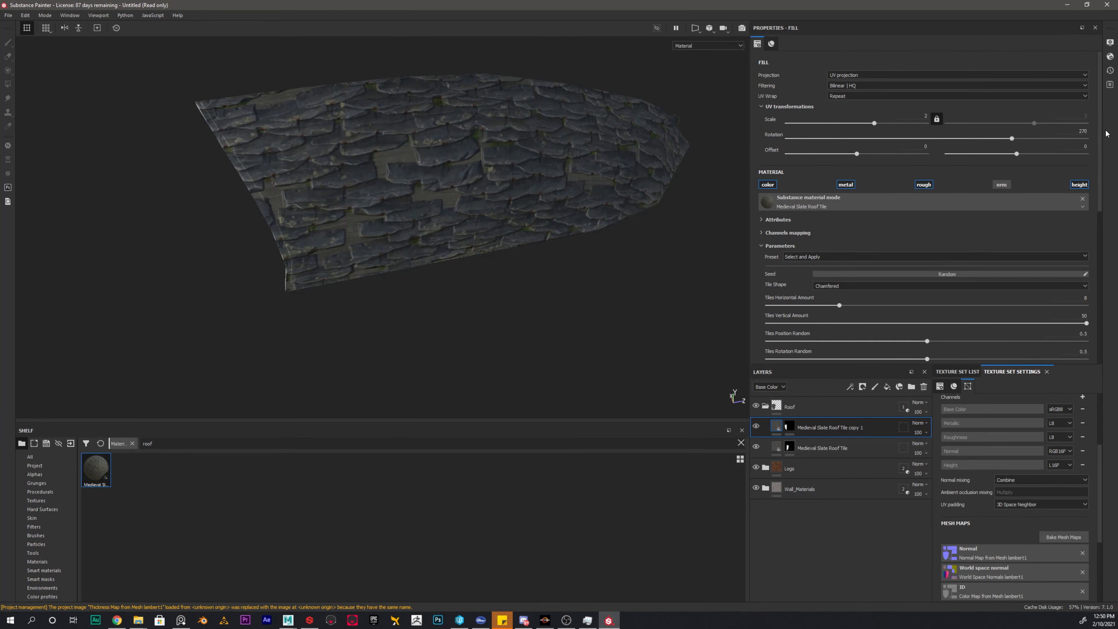
left_click_drag(519, 176, 229, 95, "alt")
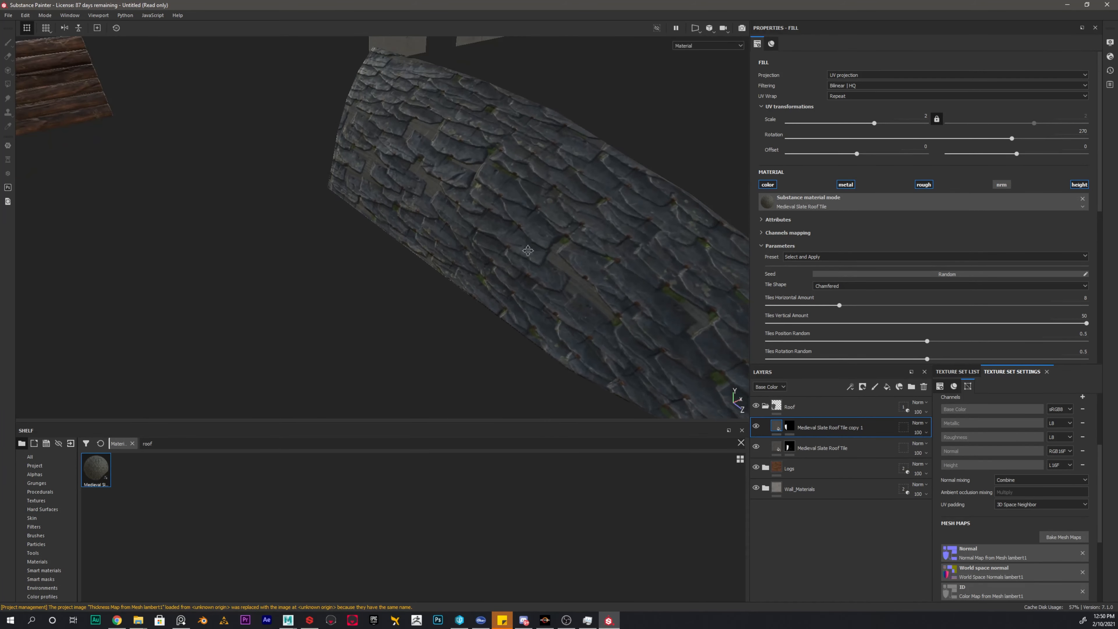
left_click_drag(527, 251, 427, 158, "alt")
left_click_drag(566, 226, 391, 280, "alt")
left_click_drag(663, 271, 568, 216, "alt")
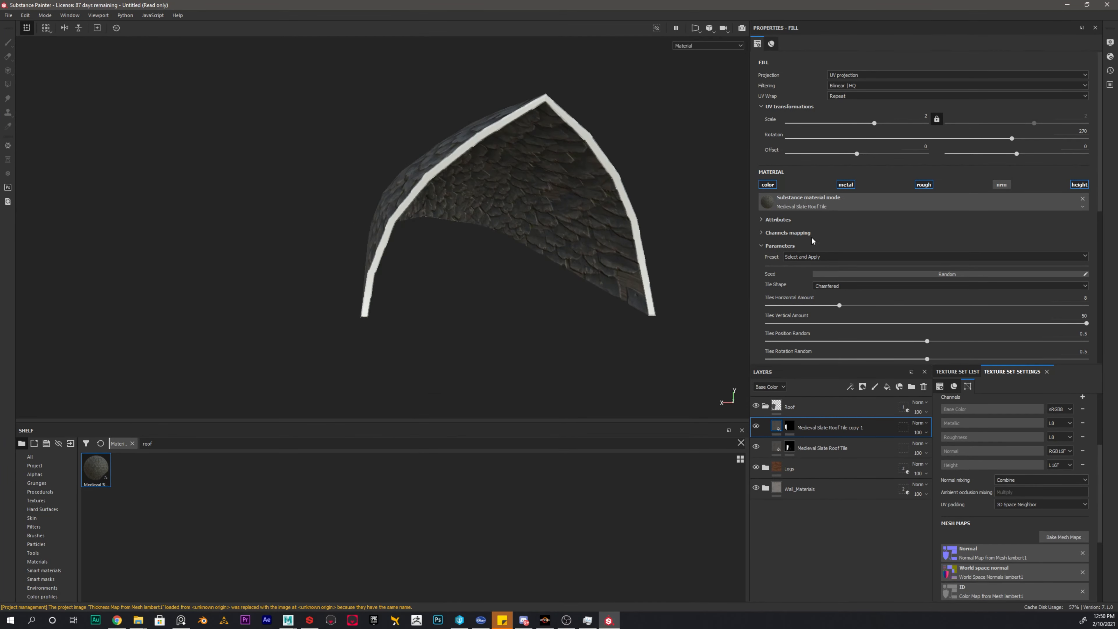
left_click_drag(489, 209, 481, 207, "alt")
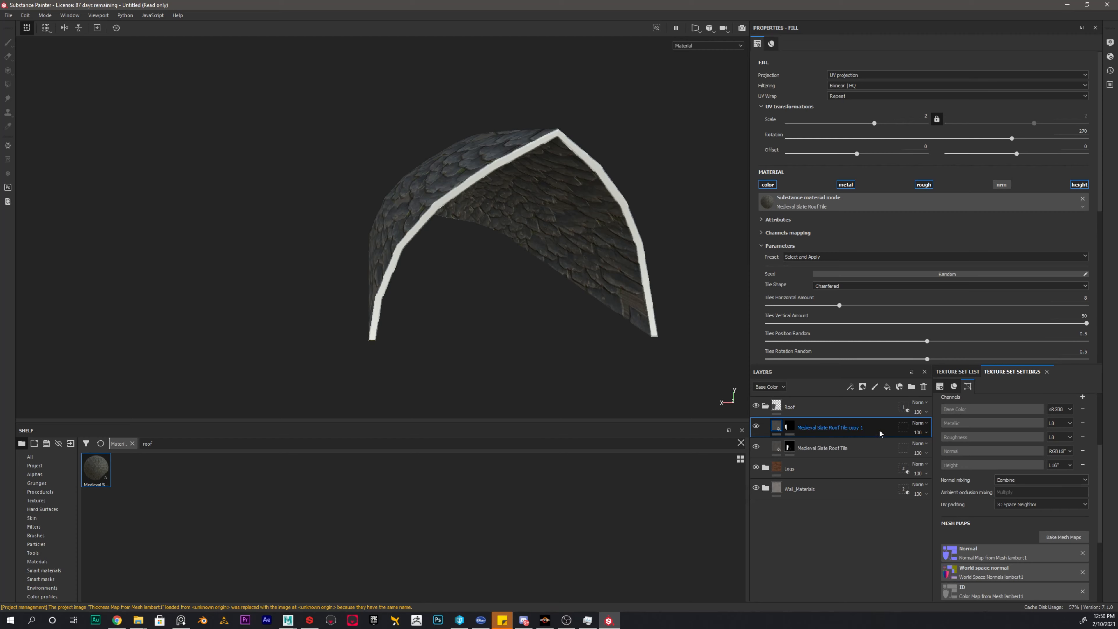
Duplicate the 270-degree slate layer and give the second copy a new black mask.
key("ctrl+d")
left_click(790, 426)
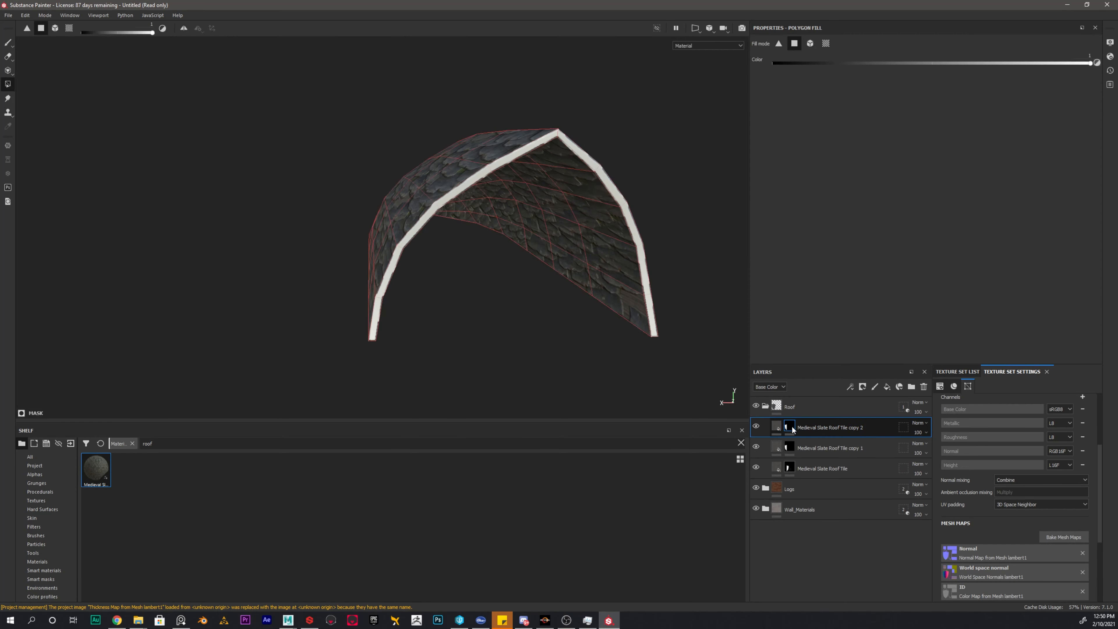
right_click(791, 425)
left_click(831, 29)
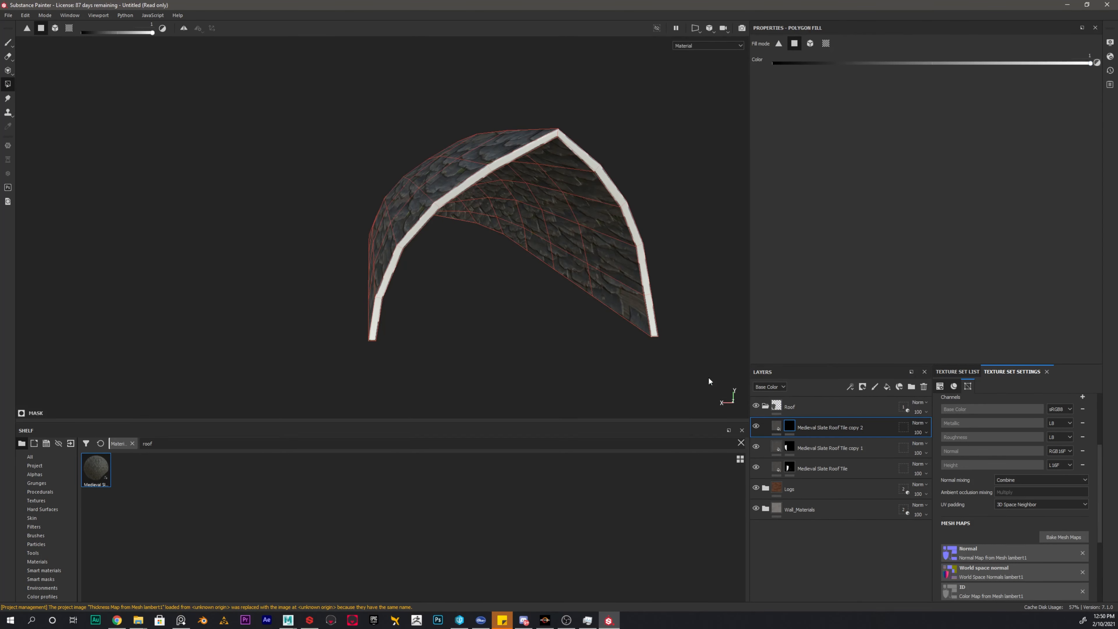
Switch Polygon Fill to UV chunks and fill the roof's front rim and thin lower edges into the second copy's mask.
left_click(69, 28)
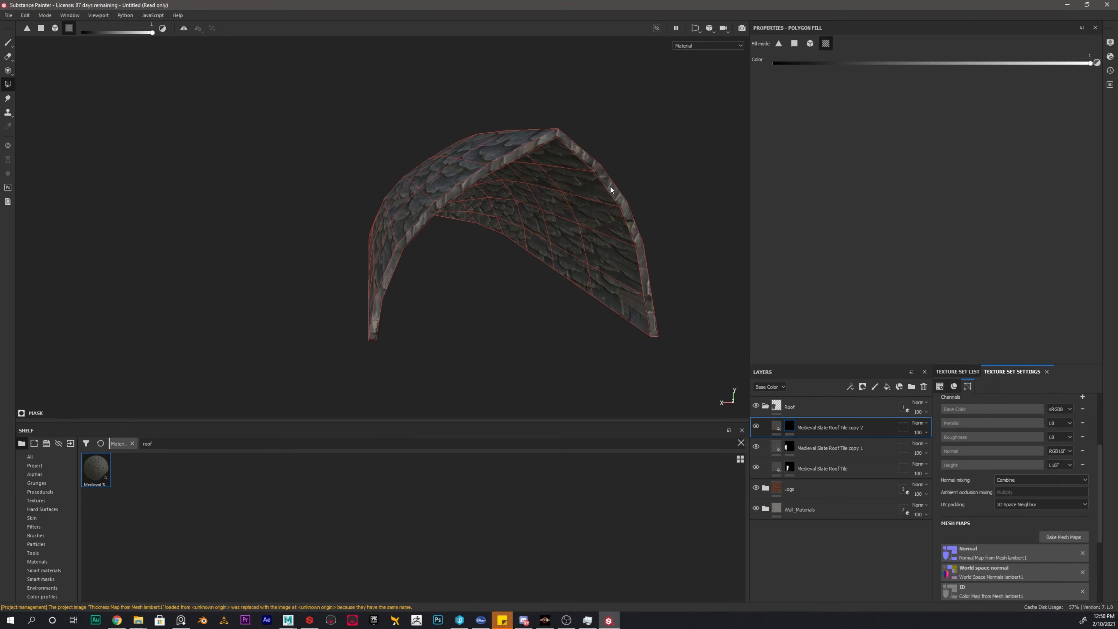
left_click_drag(436, 232, 478, 175, "alt")
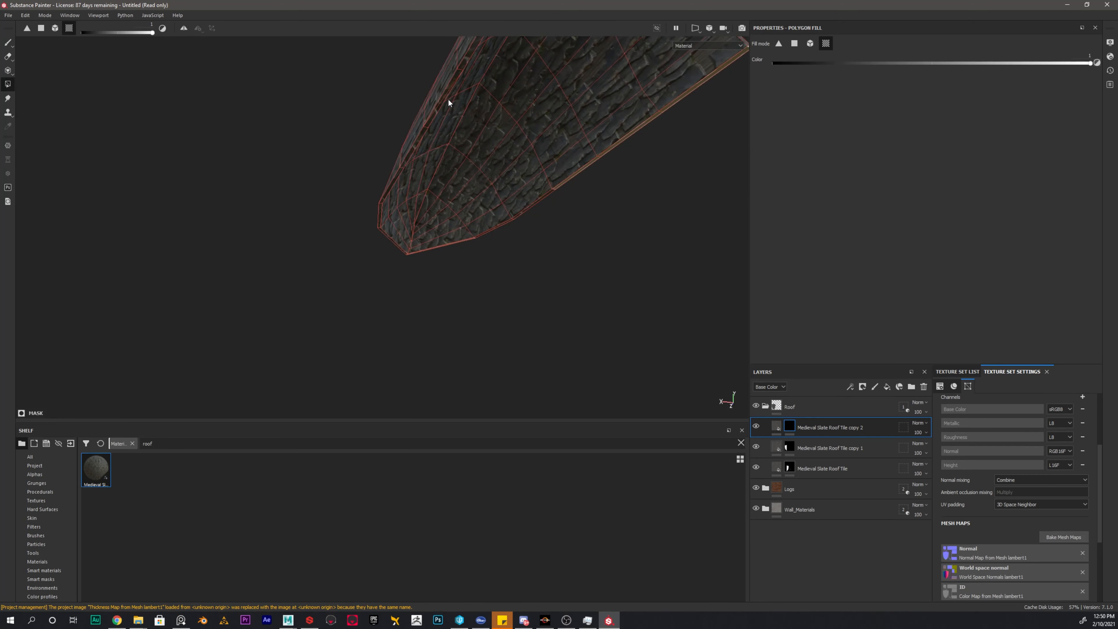
left_click(445, 92)
left_click_drag(660, 141, 567, 240, "alt")
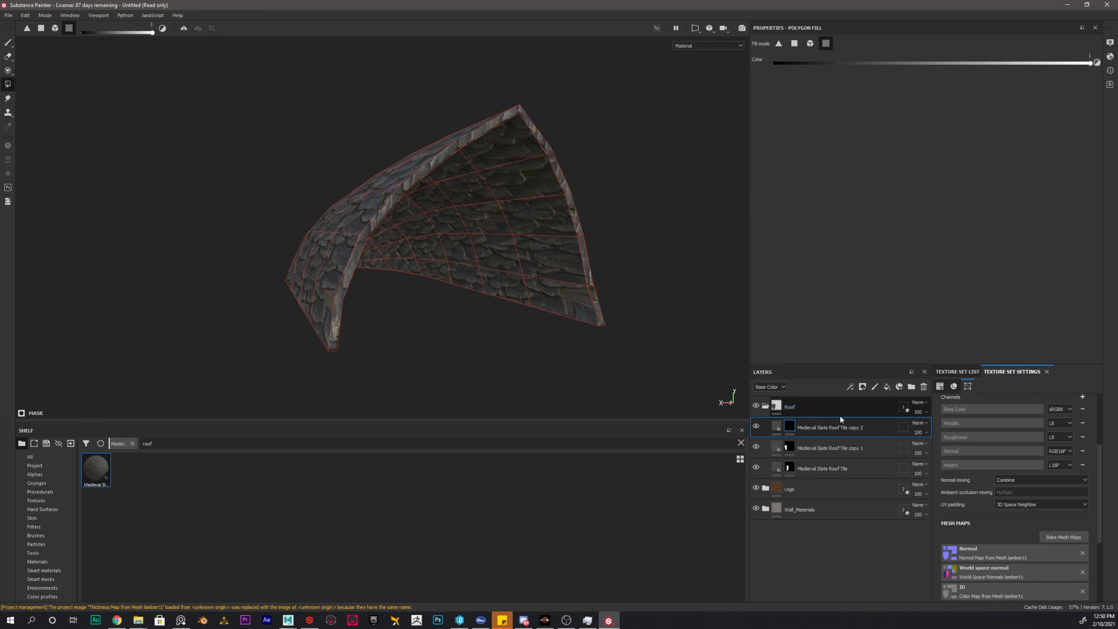
Set the second slate copy's UV rotation to 0 and check the tile direction along the roof's edges.
left_click(776, 426)
left_click(1077, 131)
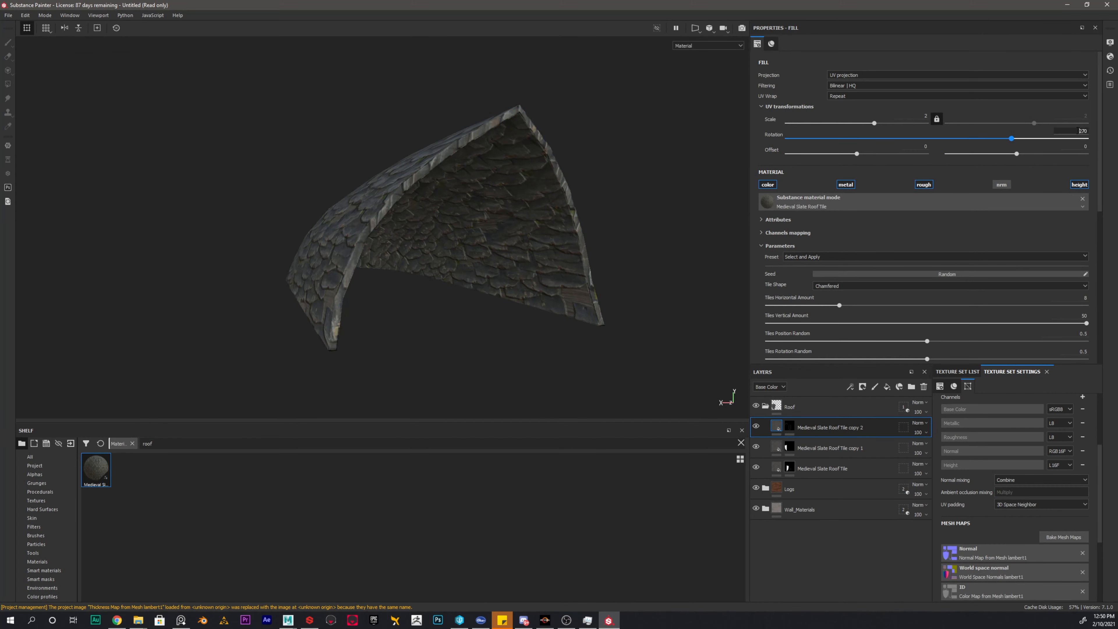
type("0")
key("Return")
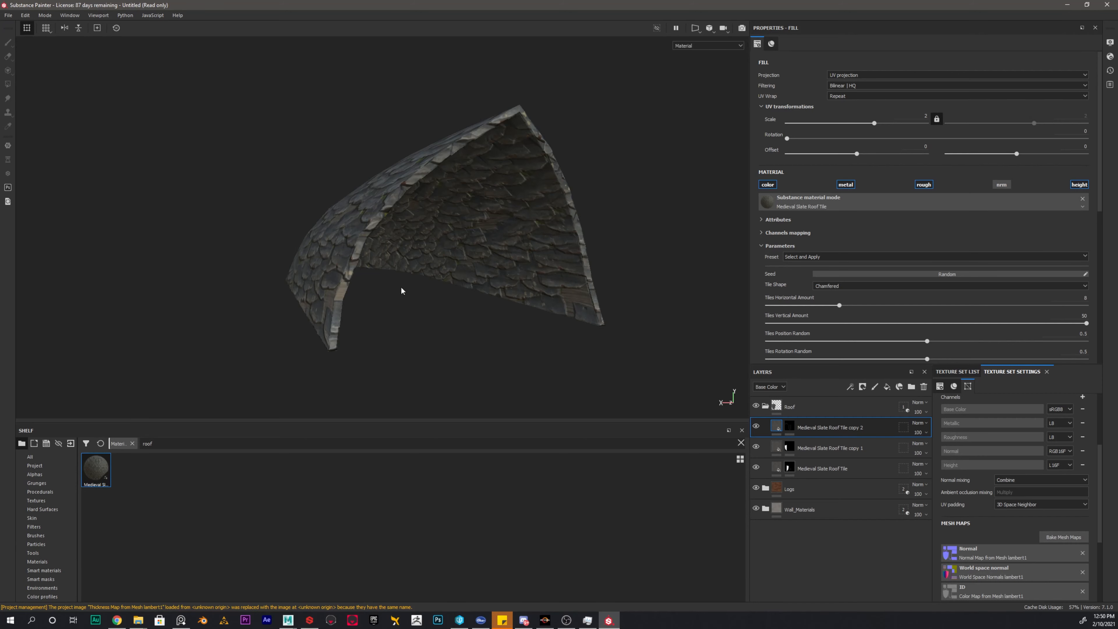
left_click_drag(402, 291, 334, 120, "alt")
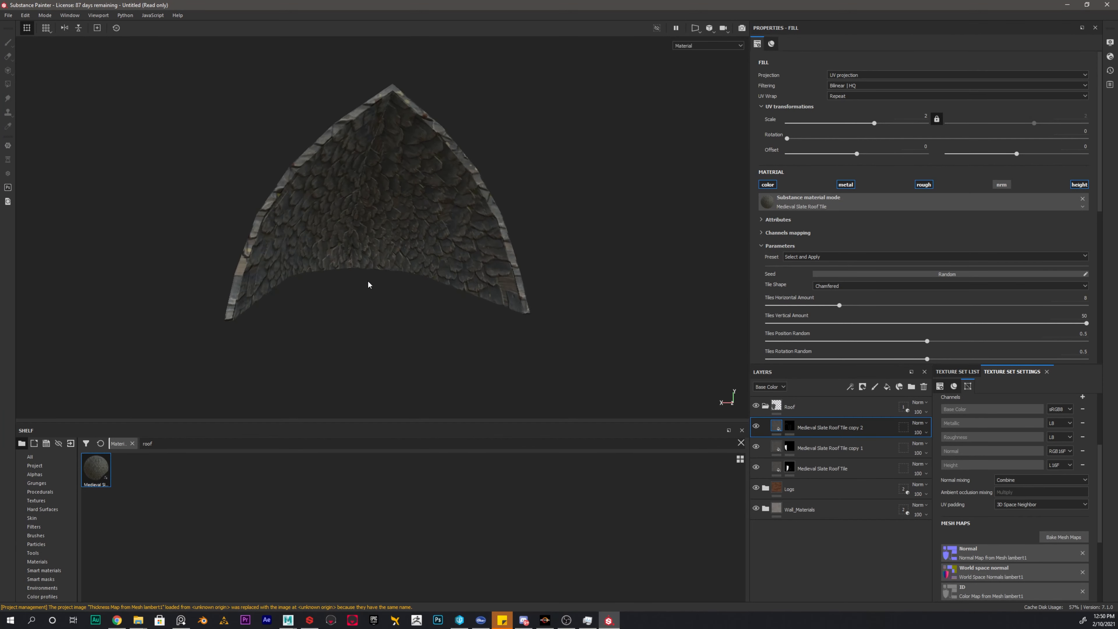
left_click_drag(368, 285, 492, 277, "alt")
left_click_drag(447, 223, 517, 180, "alt")
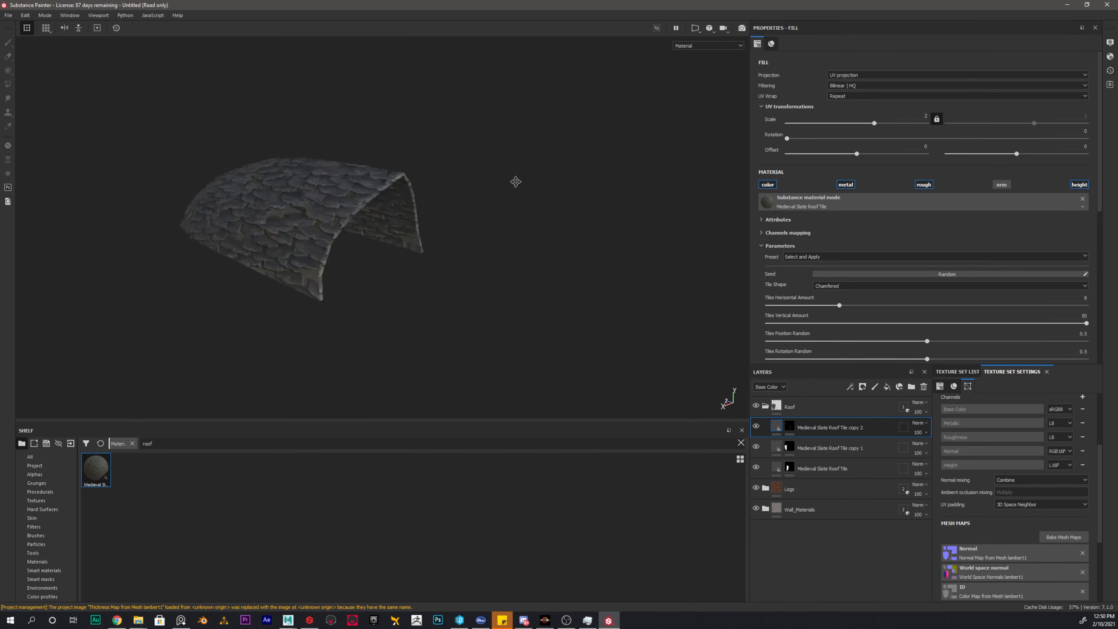
Save the project over the existing Lodge file and collapse the Roof folder.
right_click_drag(516, 180, 265, 143, "alt")
left_click_drag(266, 144, 317, 238, "alt")
right_click_drag(317, 237, 294, 194, "alt")
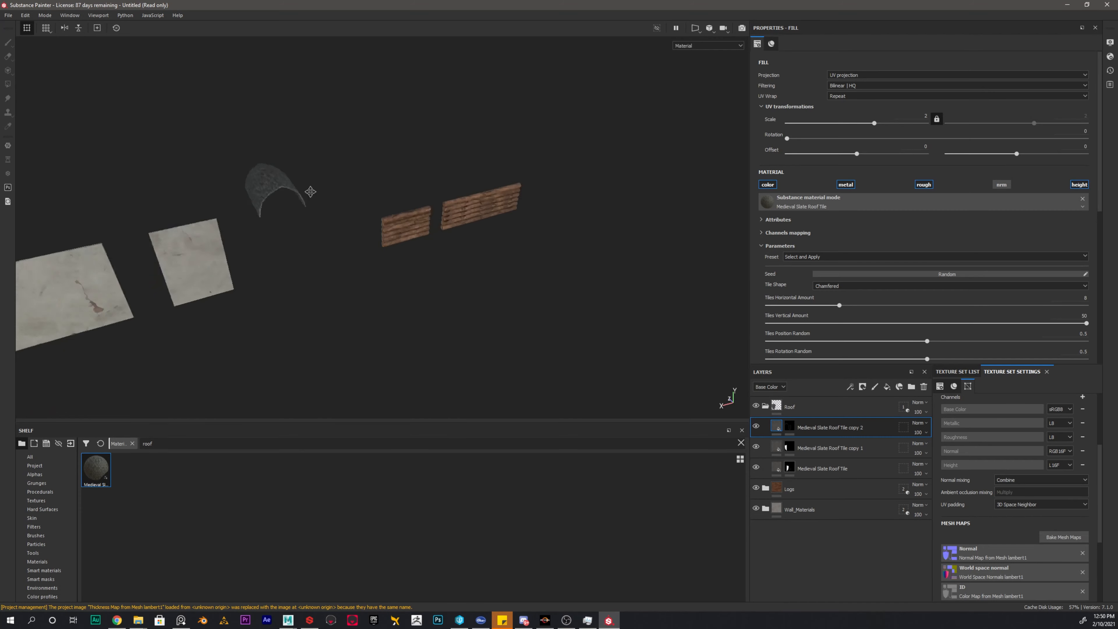
middle_click_drag(294, 195, 431, 190, "alt")
key("ctrl+s")
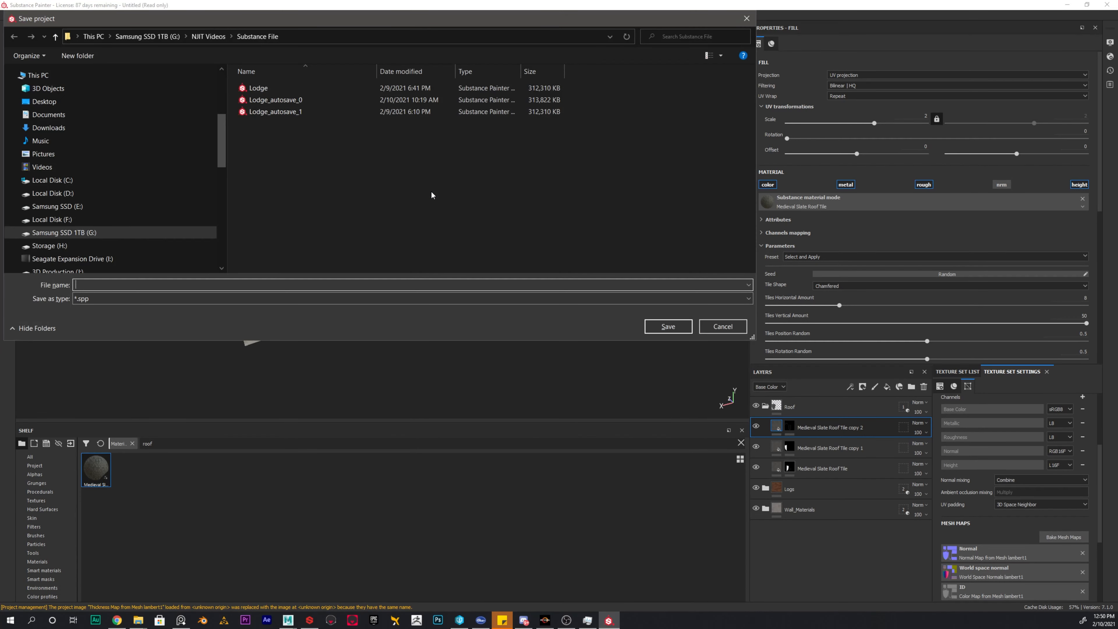
left_click(290, 89)
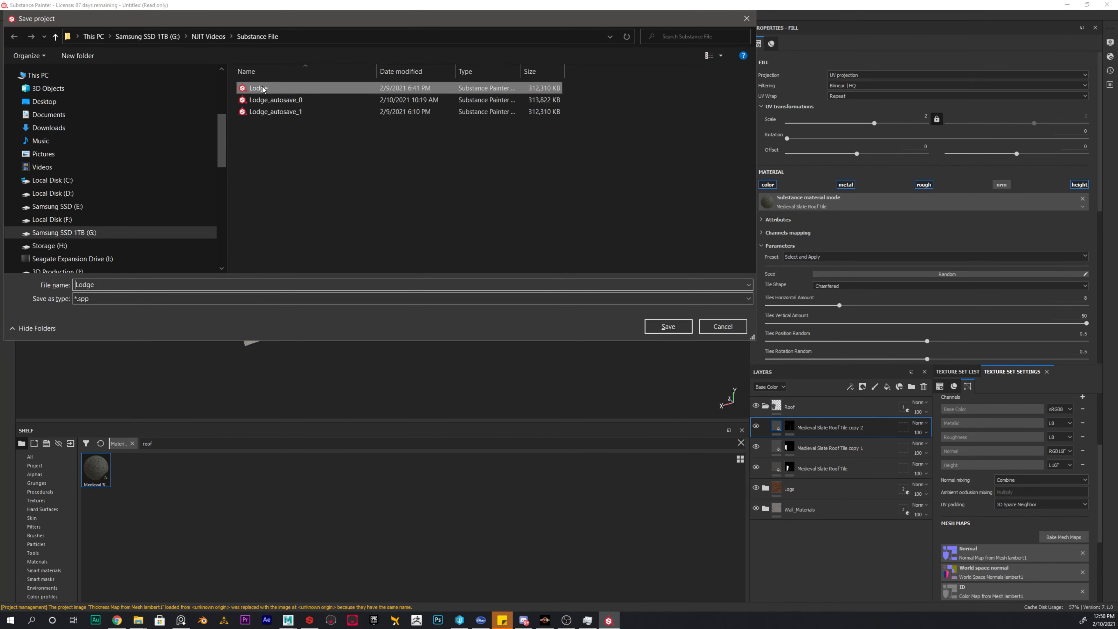
left_click(667, 326)
left_click(580, 312)
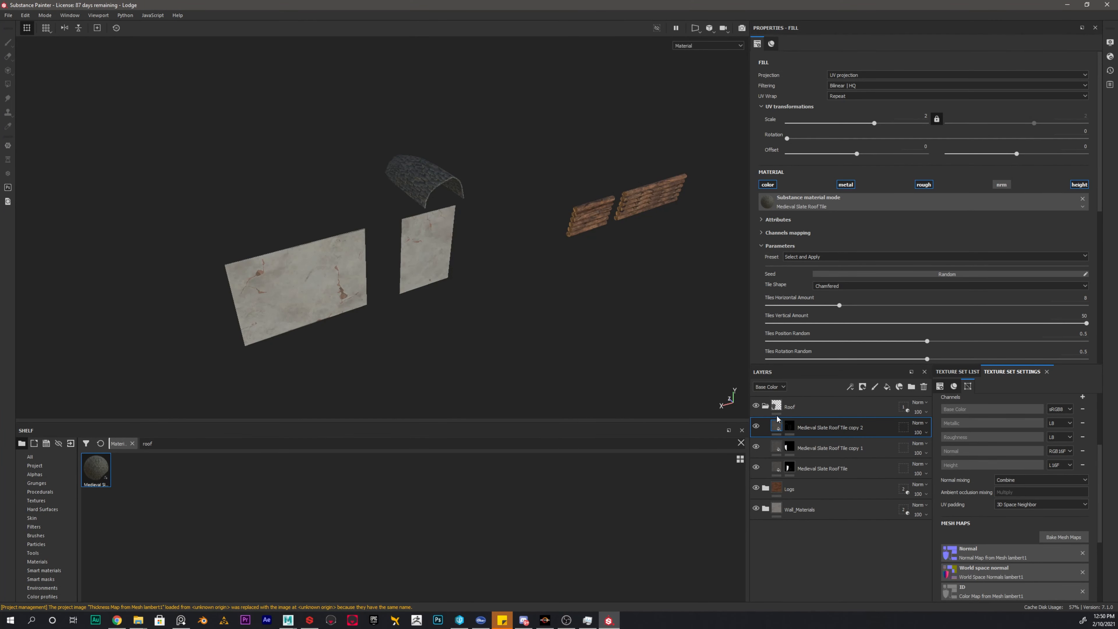
left_click(766, 406)
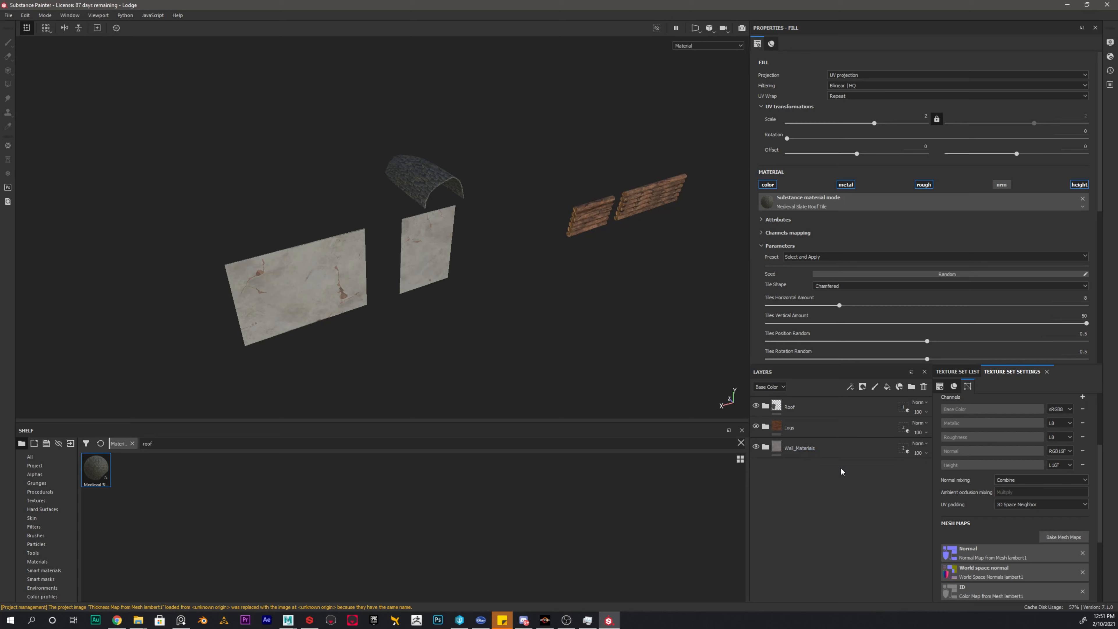